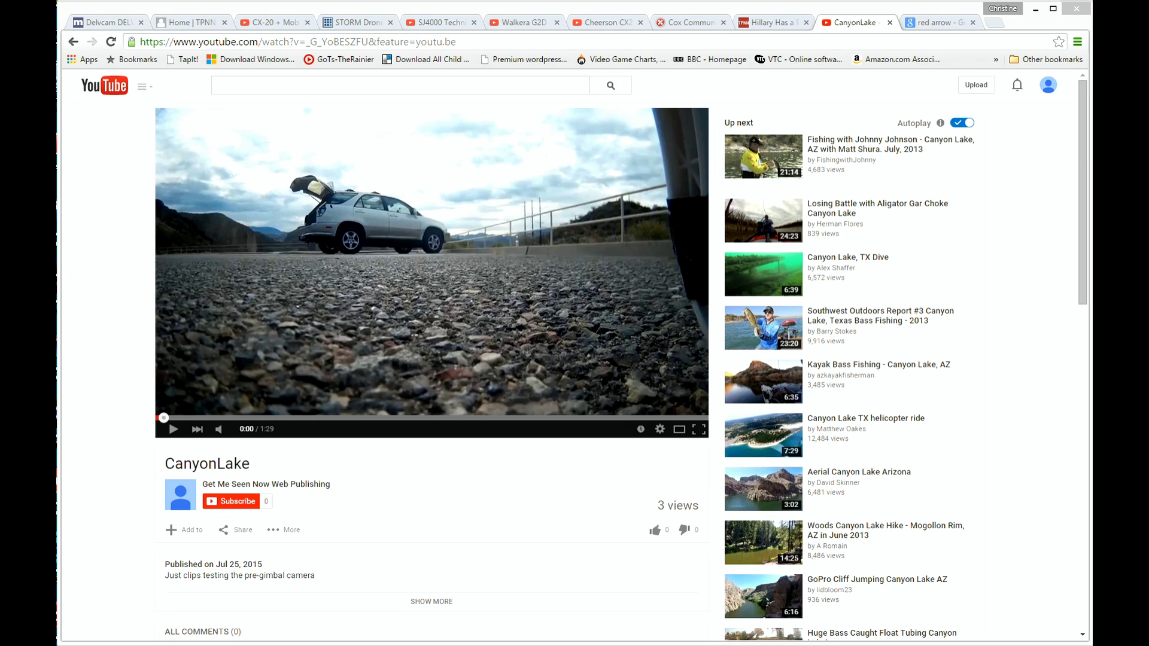
Set the CanyonLake video's quality to 1080p HD and start playing it
left_click(659, 428)
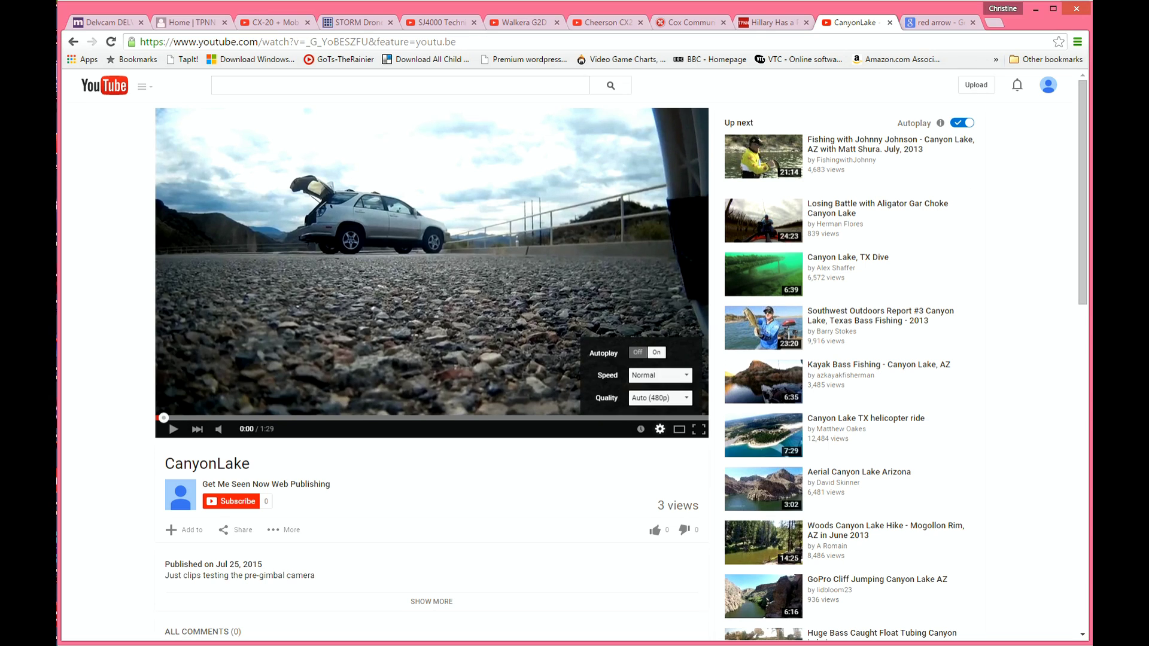
left_click(660, 398)
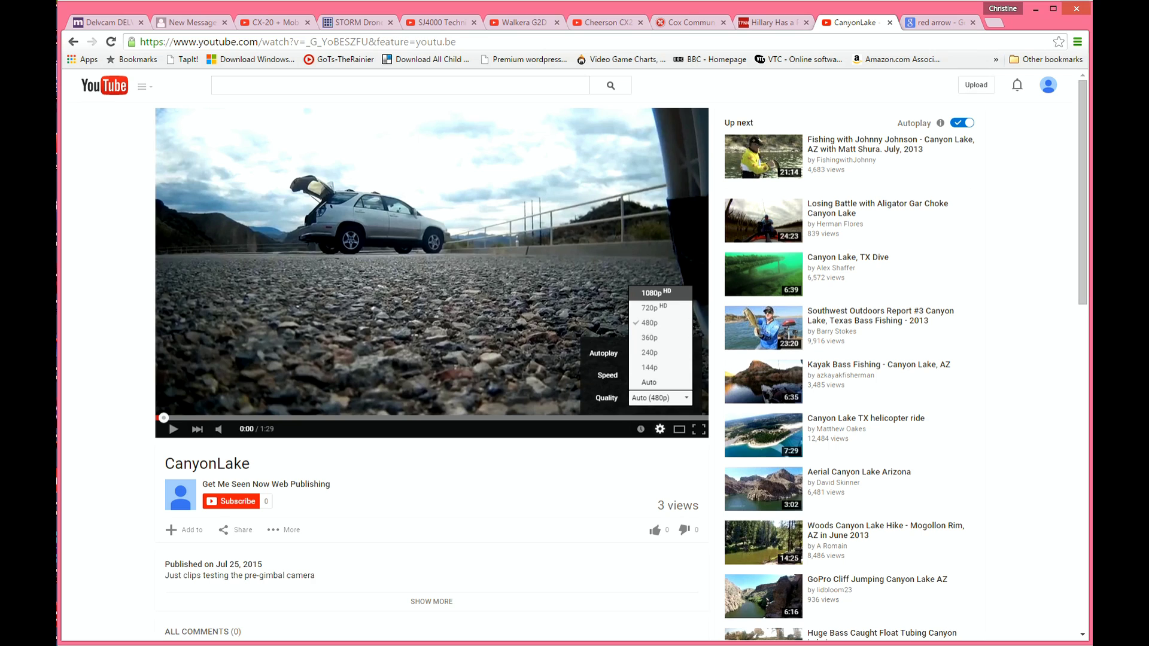
left_click(652, 292)
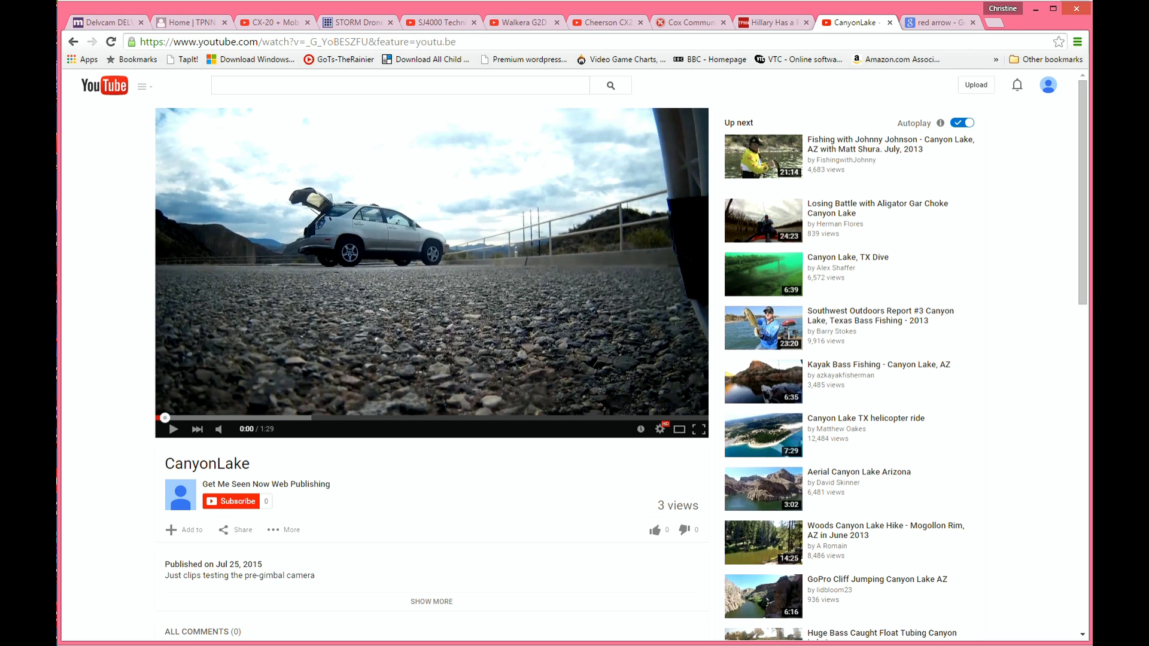
key("space")
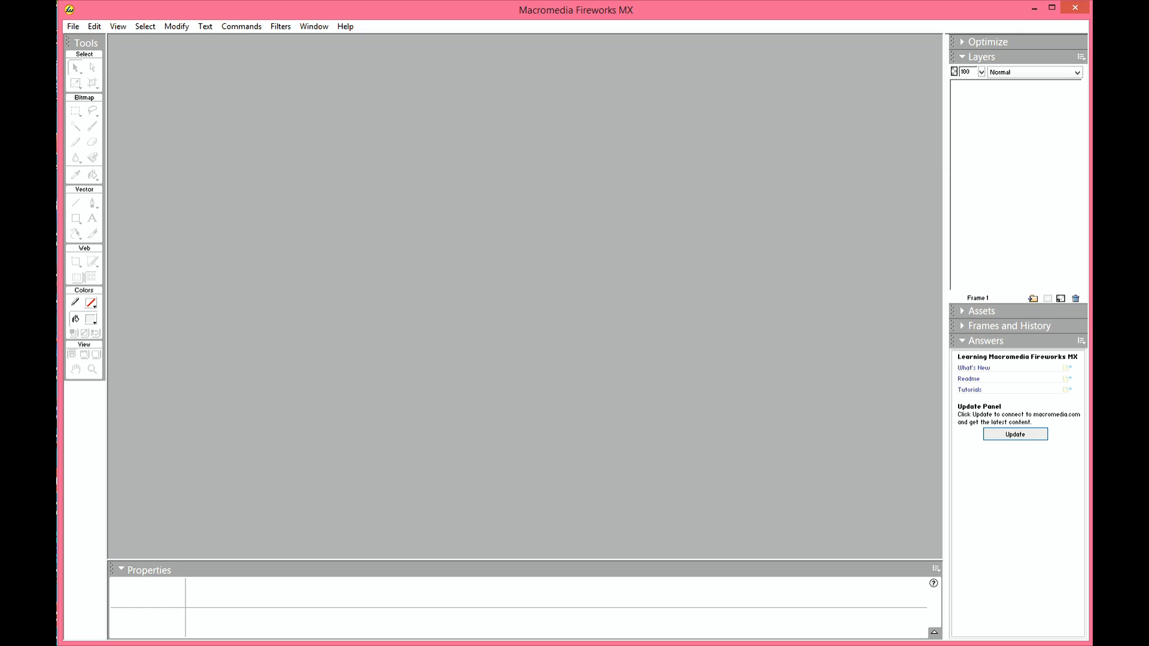
In Macromedia Fireworks MX, create a new 1920 x 1080 pixel document and paste the captured screenshot into it
left_click(73, 26)
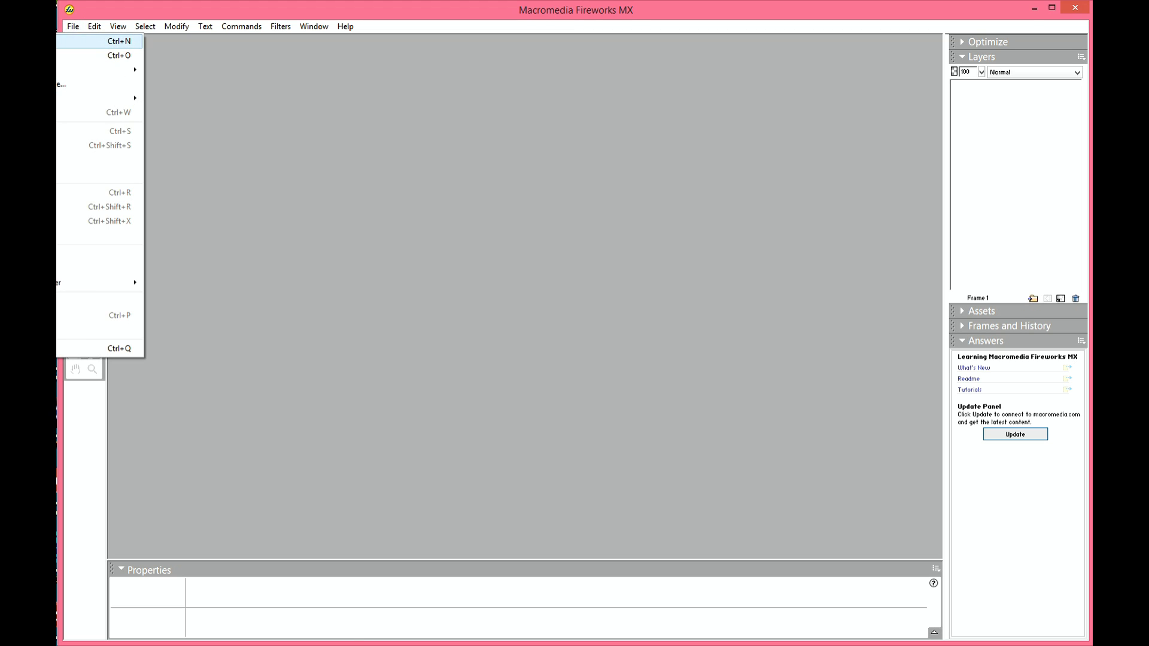
left_click(100, 41)
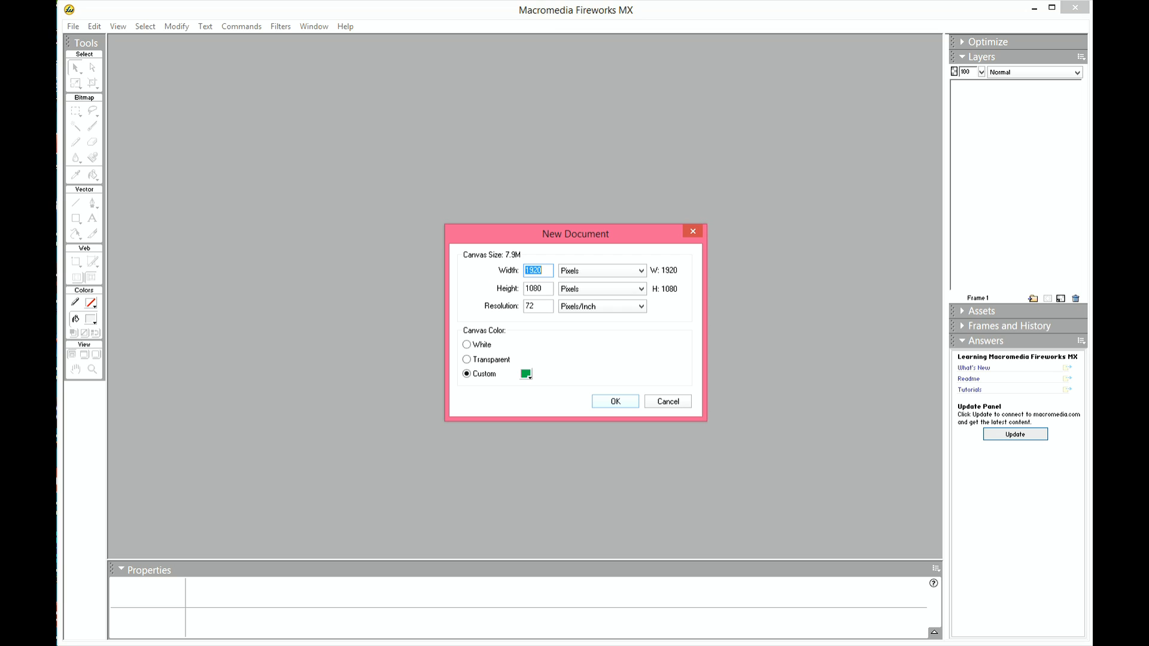
key("Return")
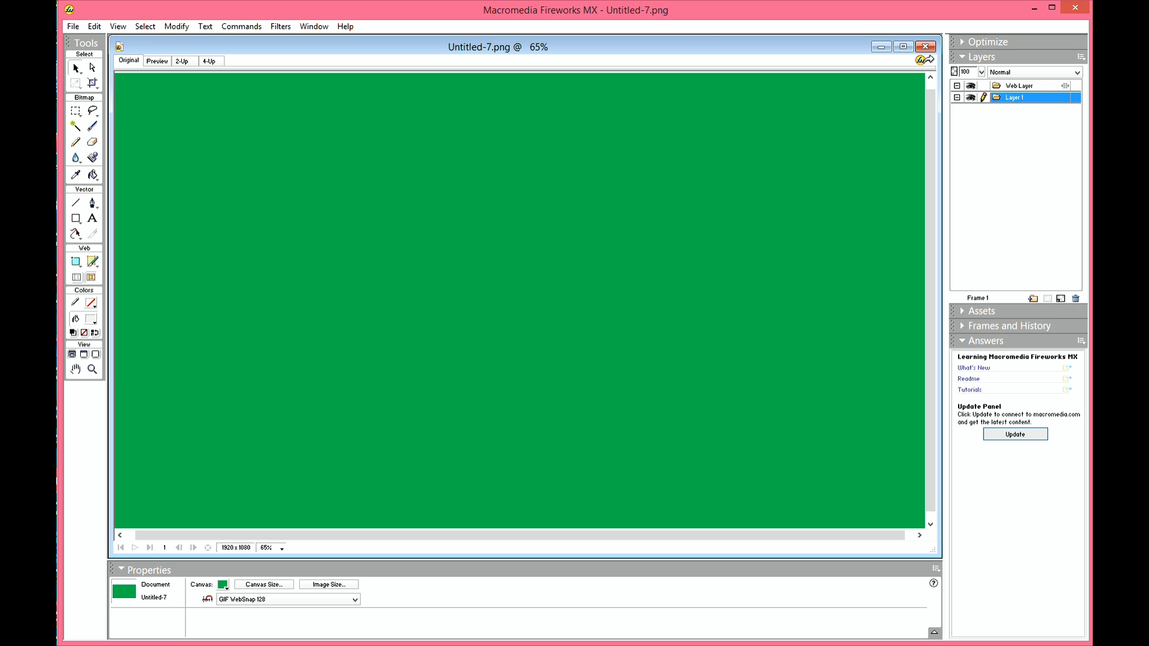
right_click(340, 185)
left_click(369, 194)
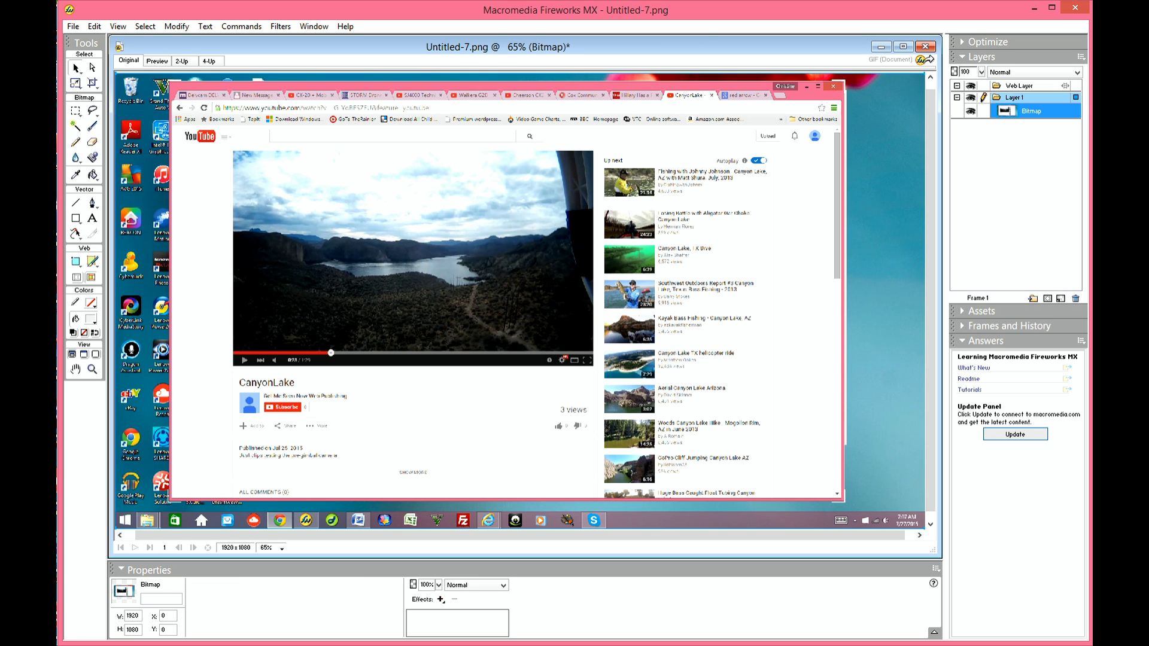
Crop the pasted screenshot to the lake view inside the video player, about 761 x 450 pixels
key("c")
left_click_drag(234, 152, 556, 343)
key("Return")
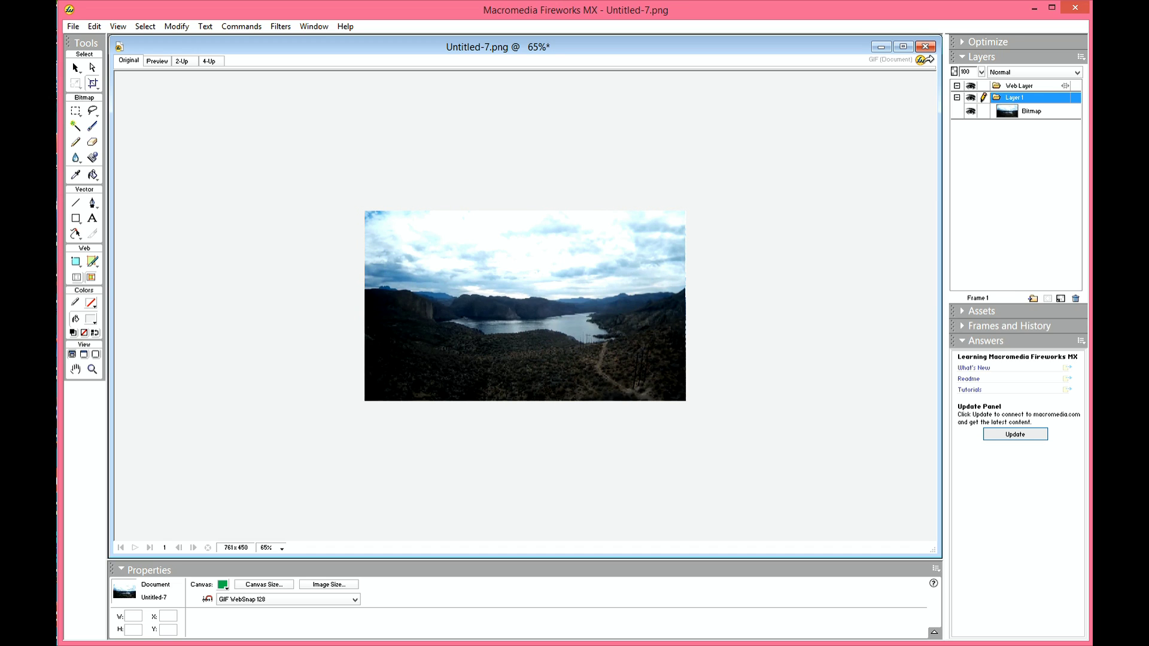
Resize the image to a width of 620 pixels with its proportions constrained
left_click(177, 26)
mouse_move(120, 41)
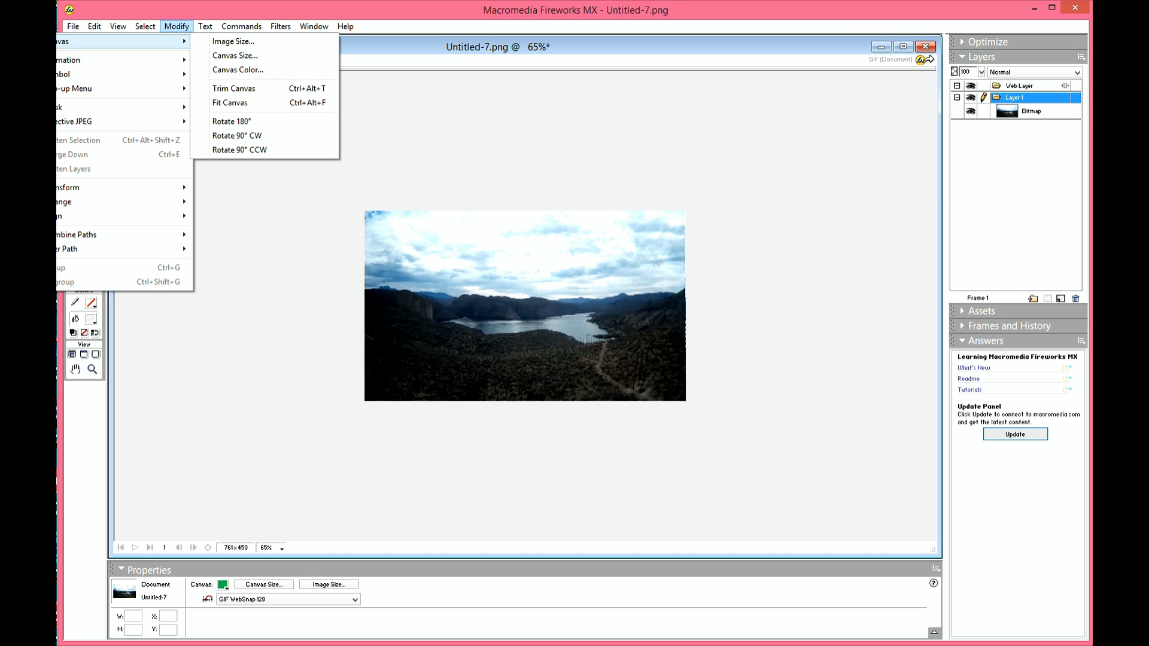
key("Return")
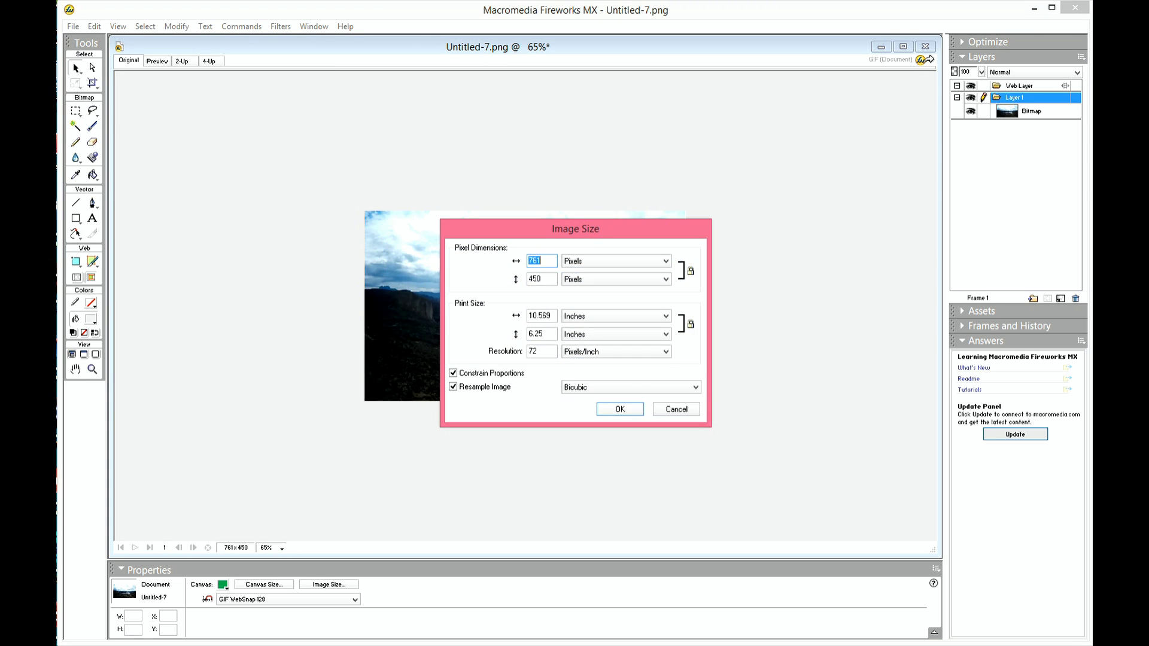
type("620")
key("Return")
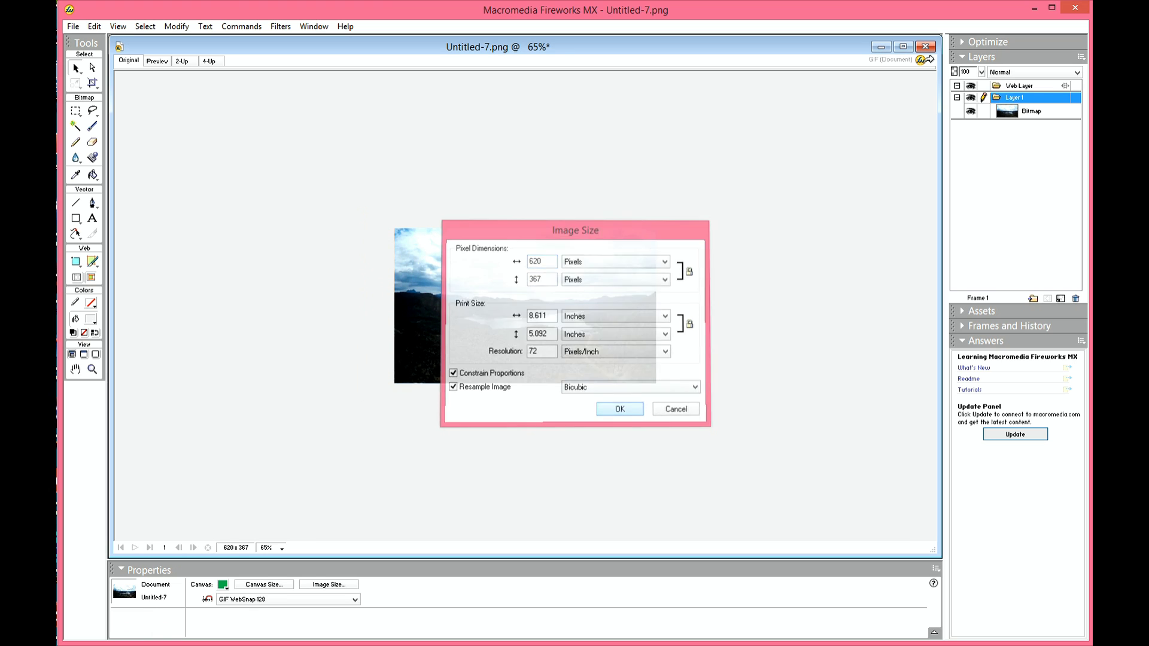
Crop the image across its full width to a height of 350 pixels, removing the green line along its upper edge
left_click(281, 547)
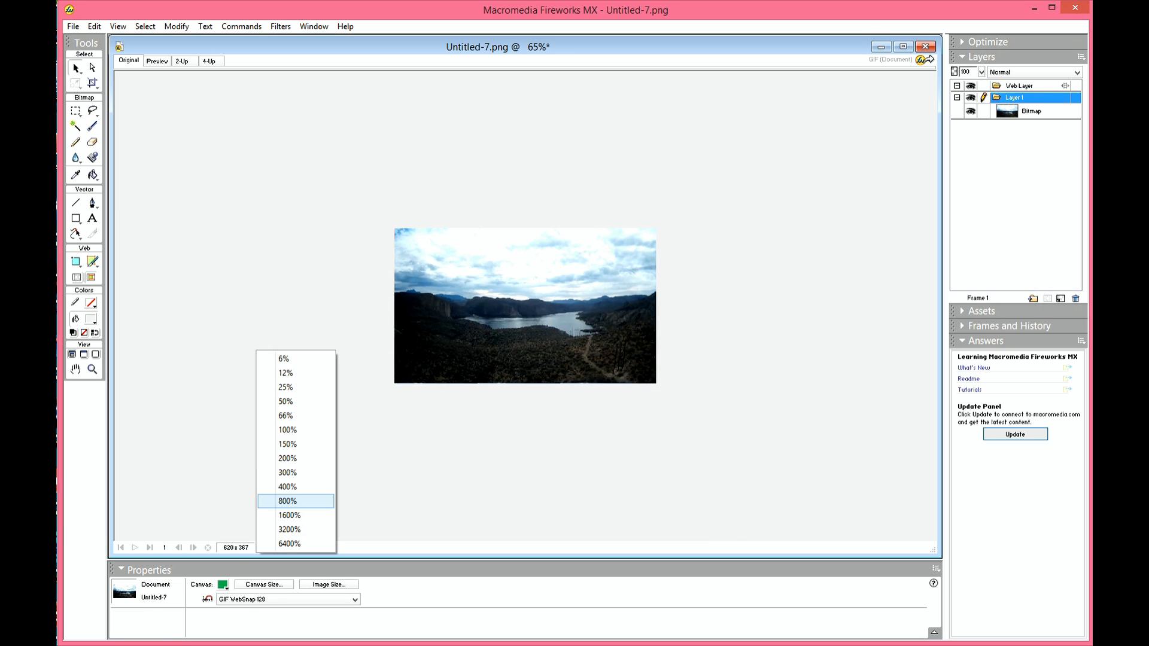
left_click(282, 430)
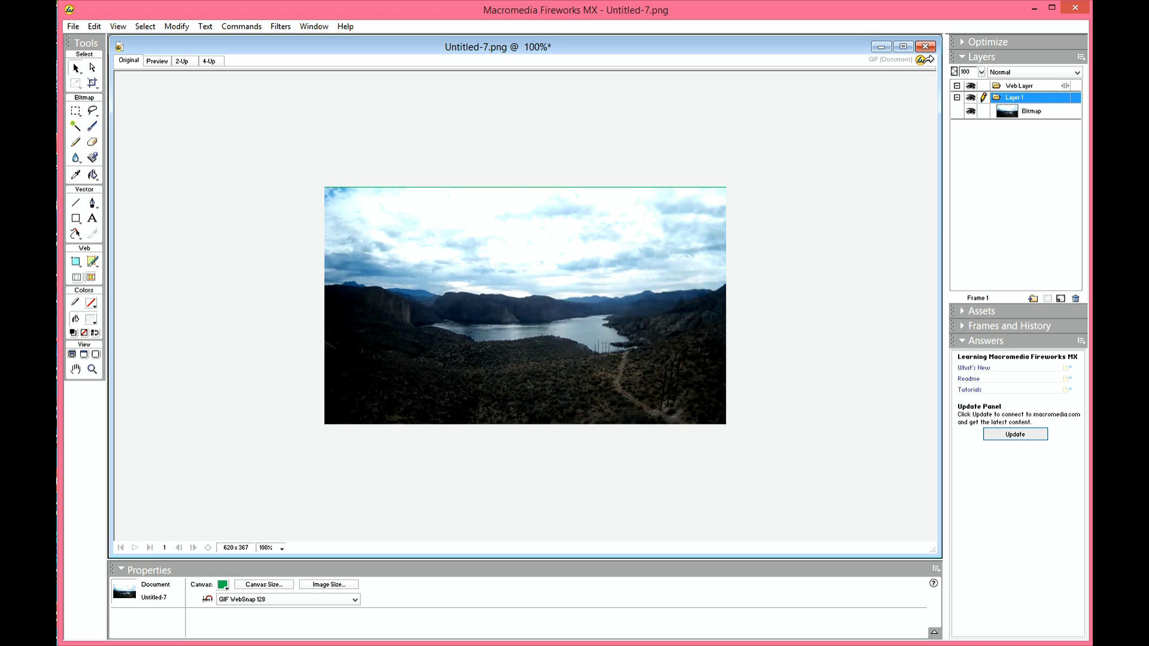
left_click(93, 83)
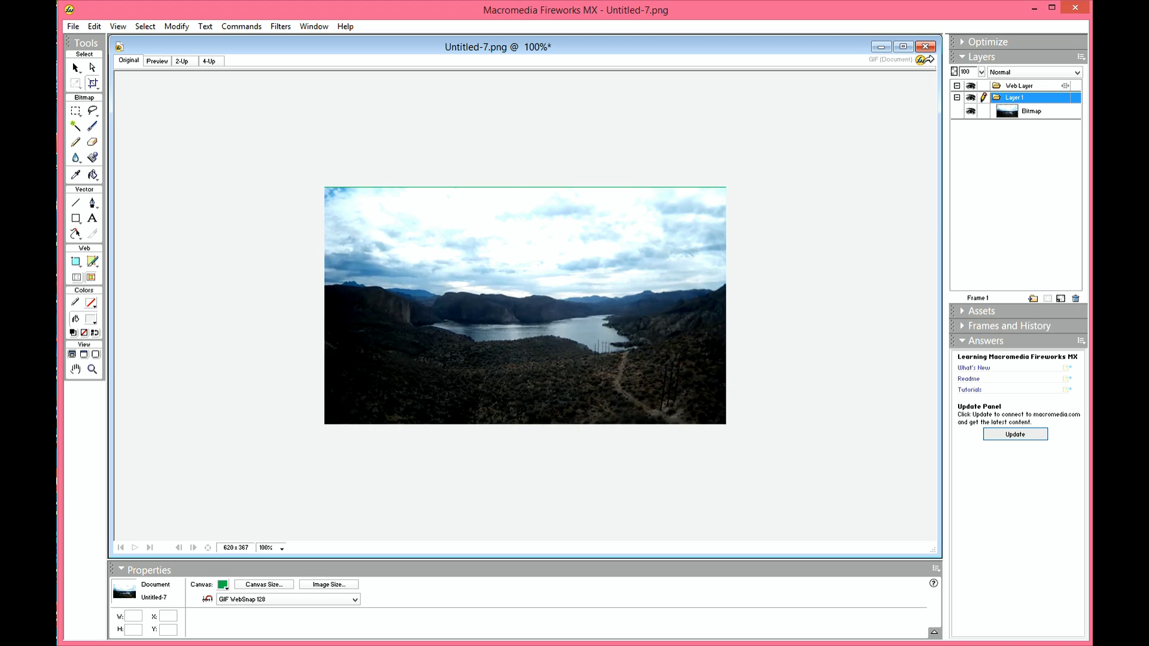
left_click_drag(725, 417, 325, 192)
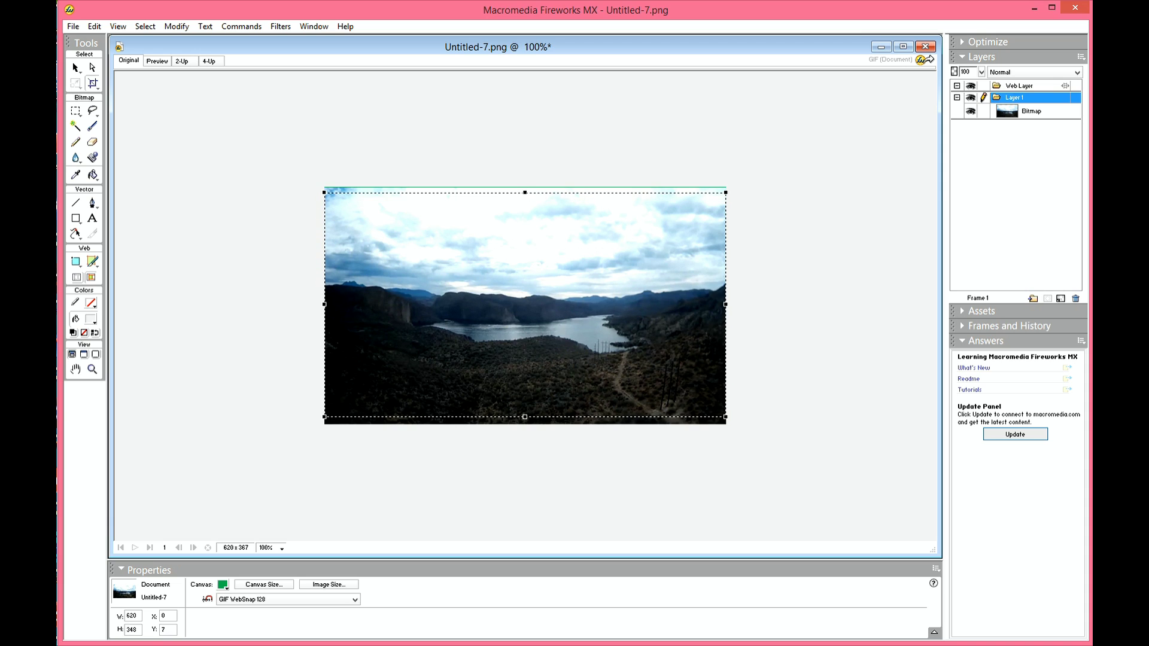
double_click(131, 629)
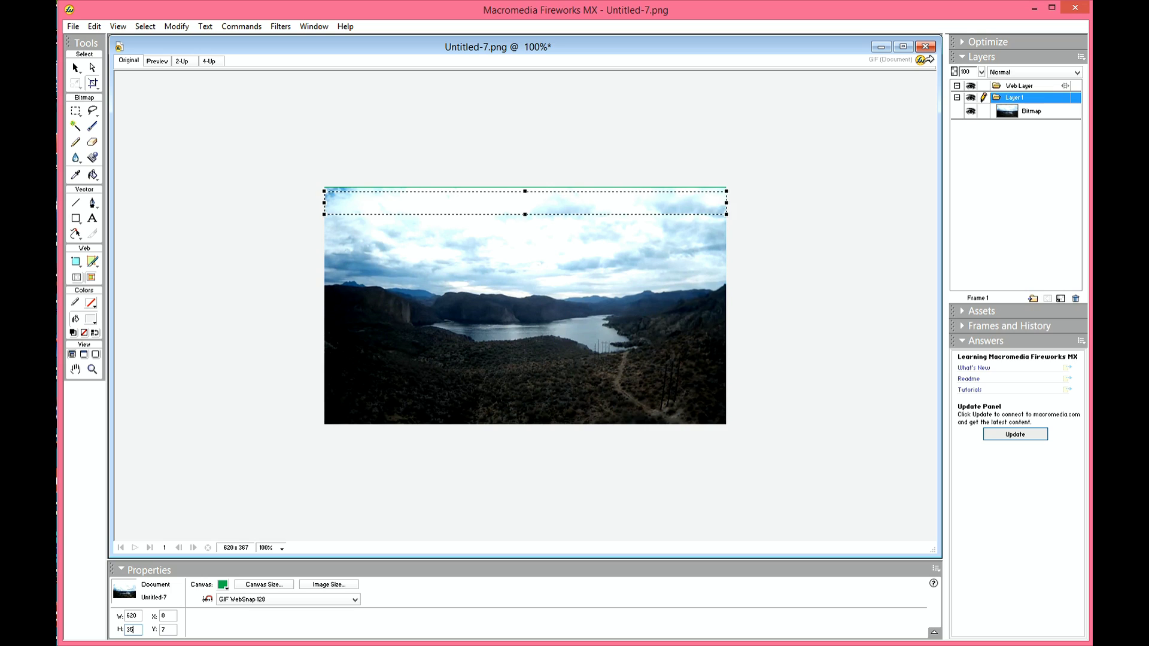
type("350")
key("Return")
key("Return")
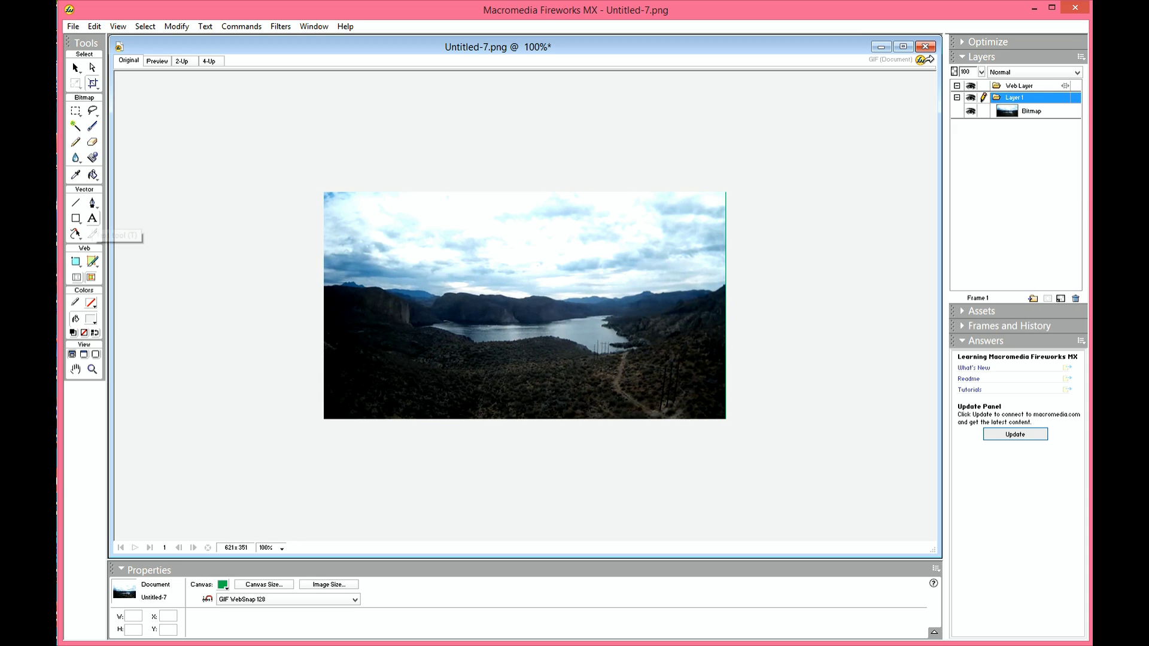
Set up the Text tool with font size 32 and a white color
left_click(93, 219)
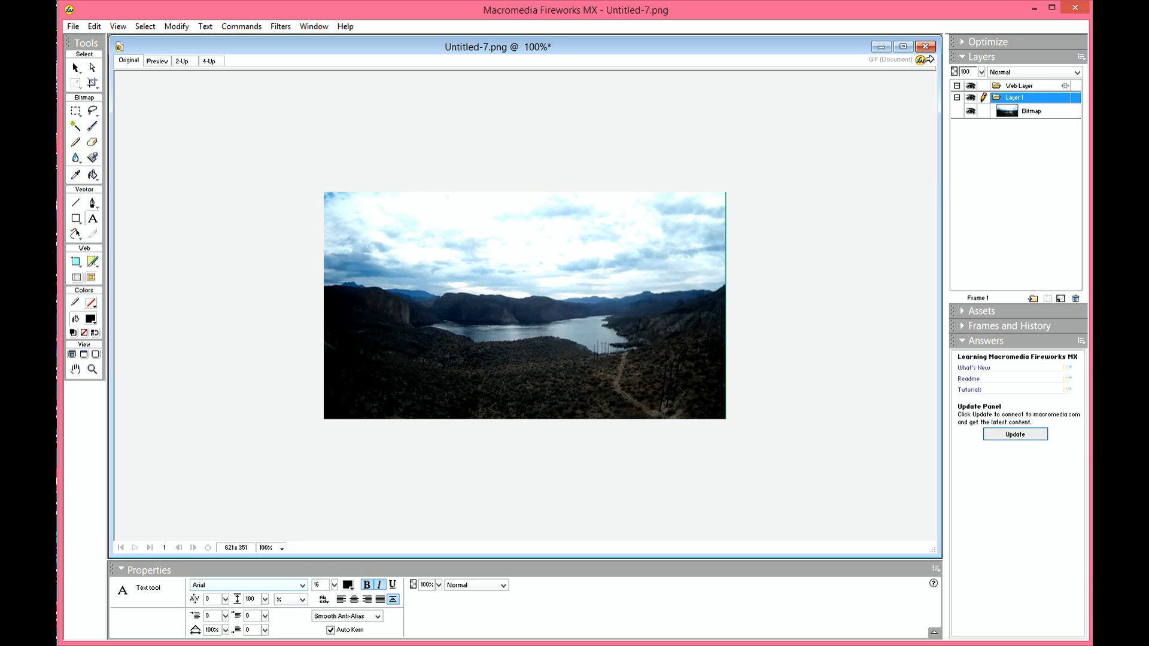
left_click(318, 585)
type("32")
left_click(347, 585)
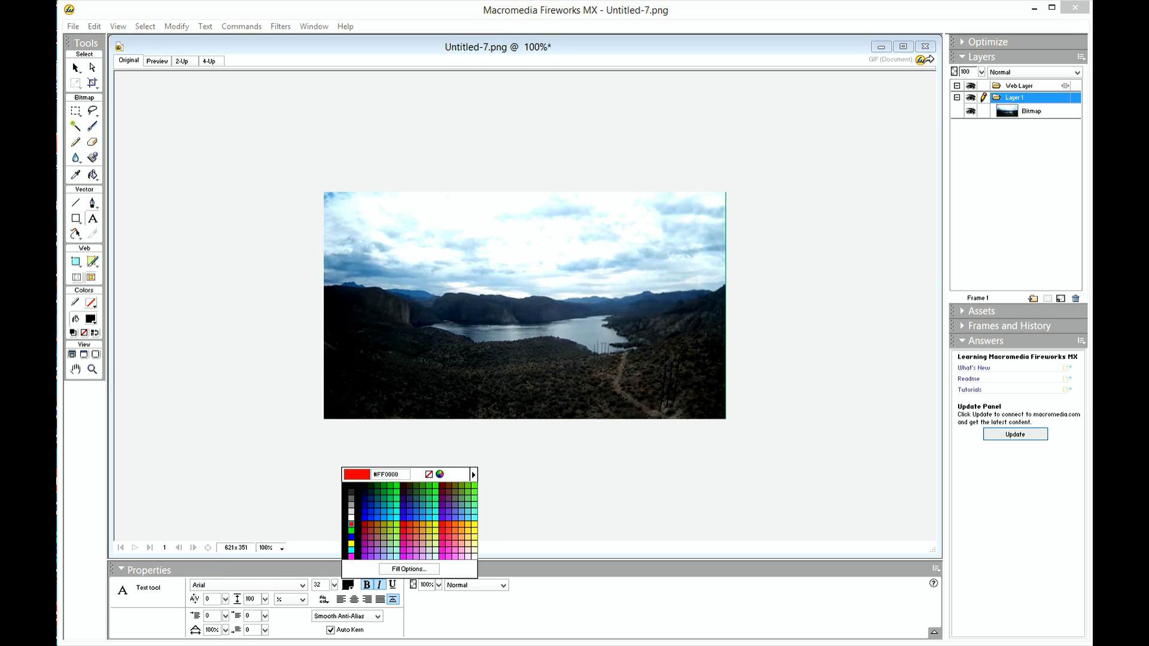
left_click(473, 556)
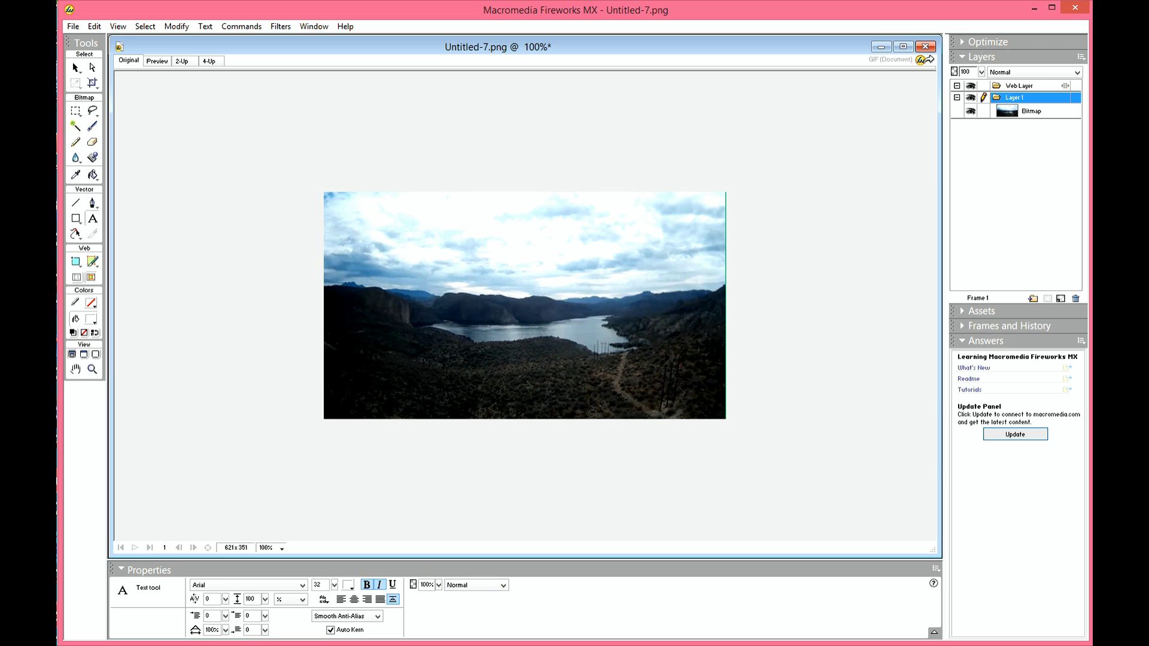
Add the title "Canyon Lake, Arizona" in the upper-left sky of the photo as horizontal, left-aligned text
left_click(339, 214)
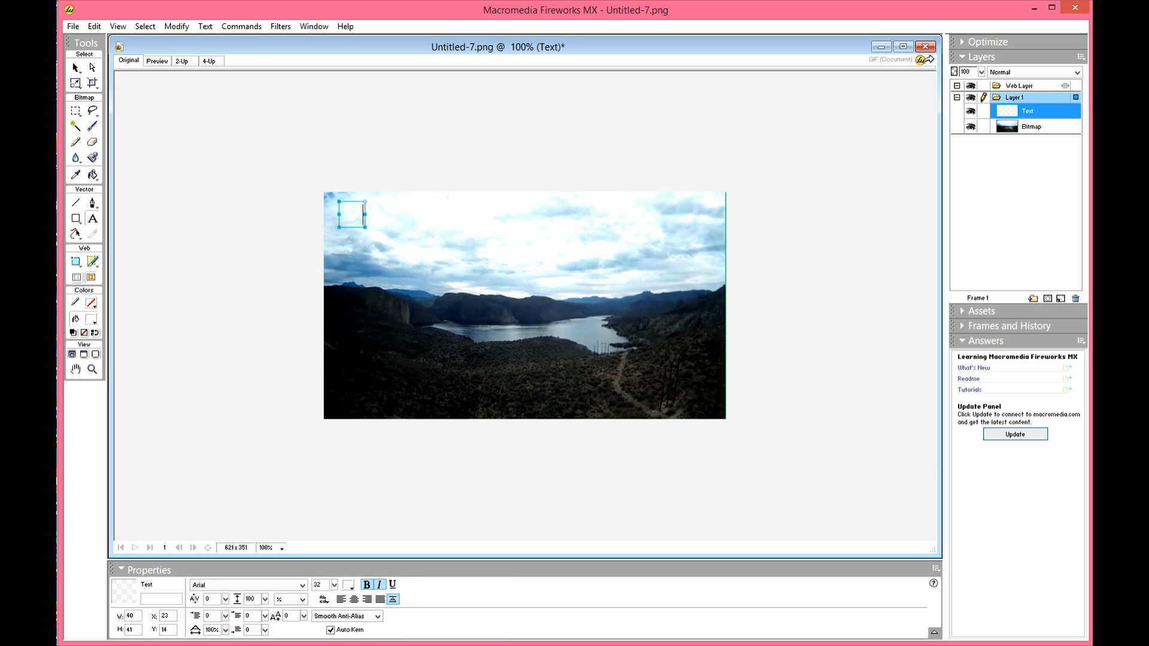
type("Canyon")
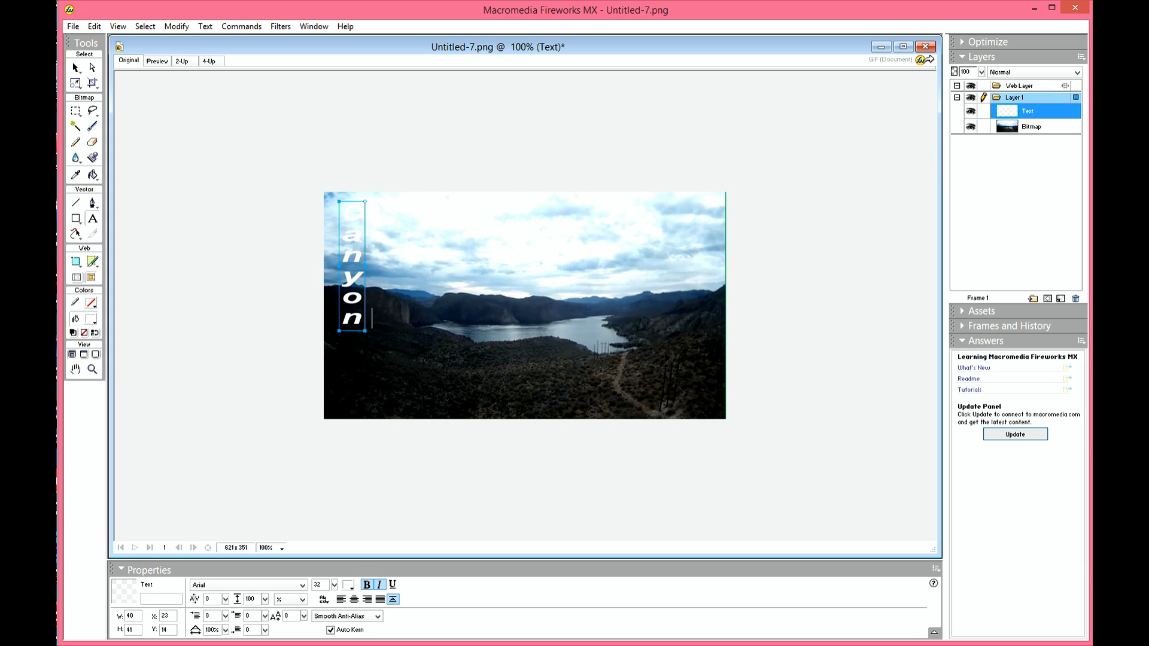
left_click(341, 599)
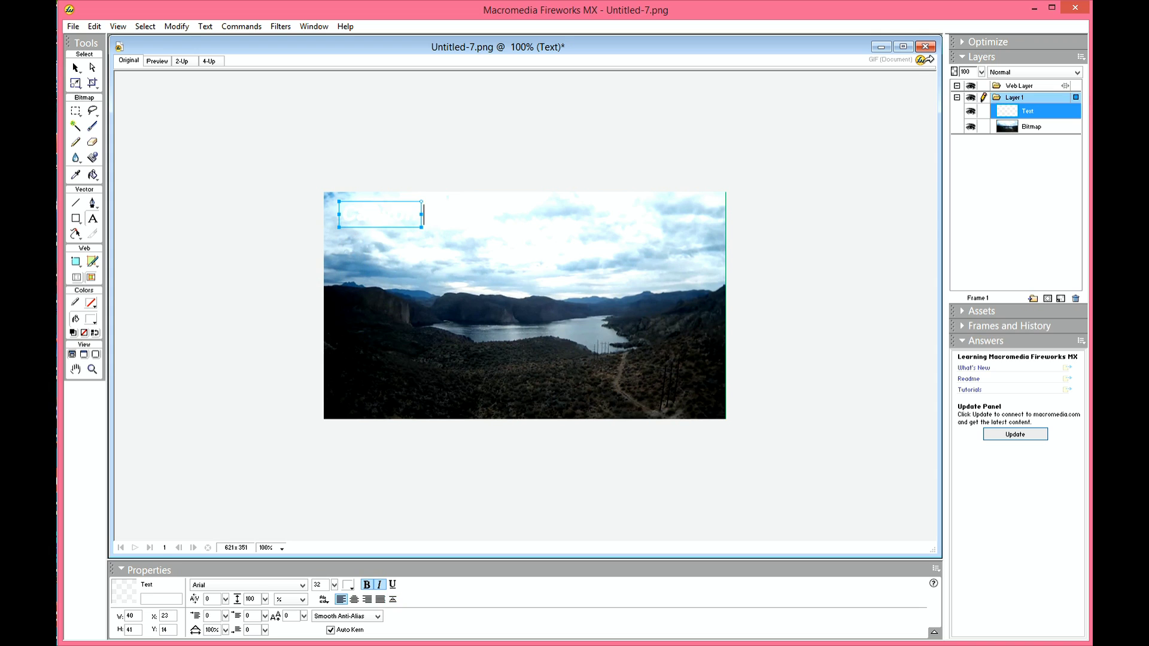
type("Lake, Arizona")
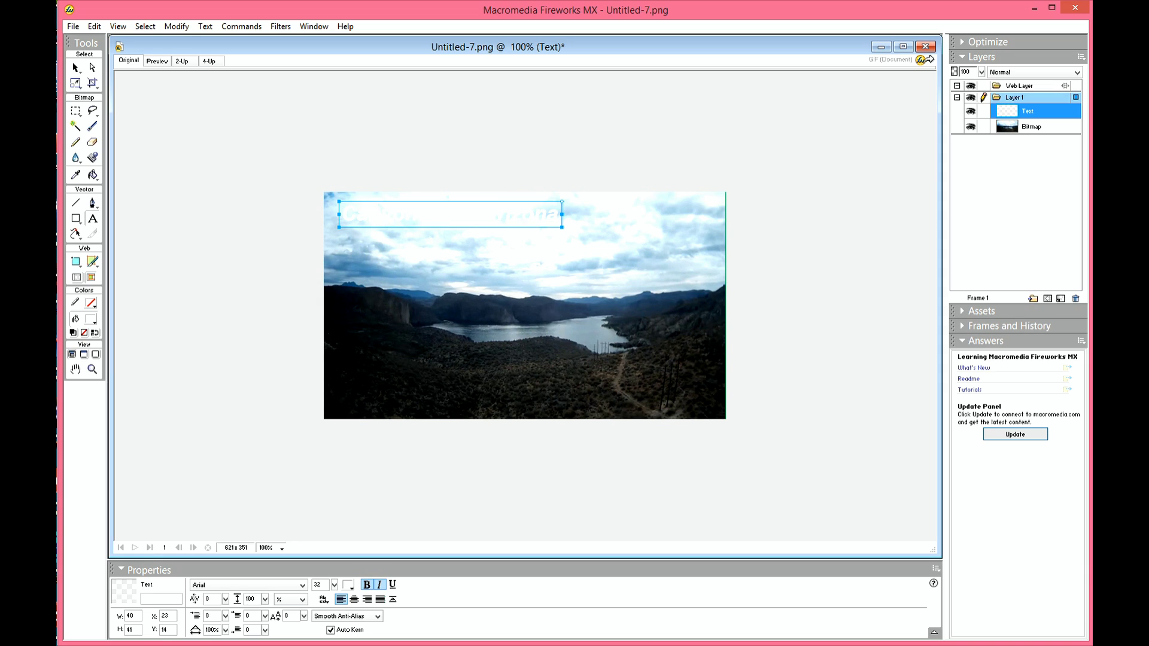
Move the title to the horizontal middle of the photo near its upper edge and color it red
left_click(75, 67)
left_click_drag(448, 216, 513, 217)
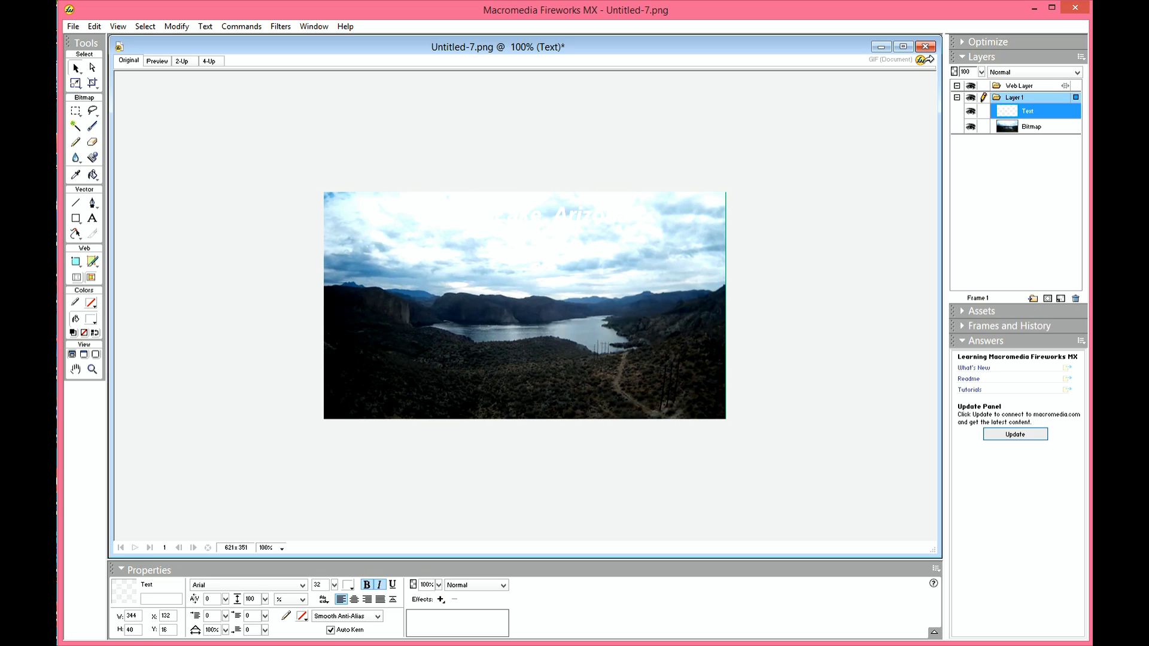
left_click_drag(515, 216, 515, 216)
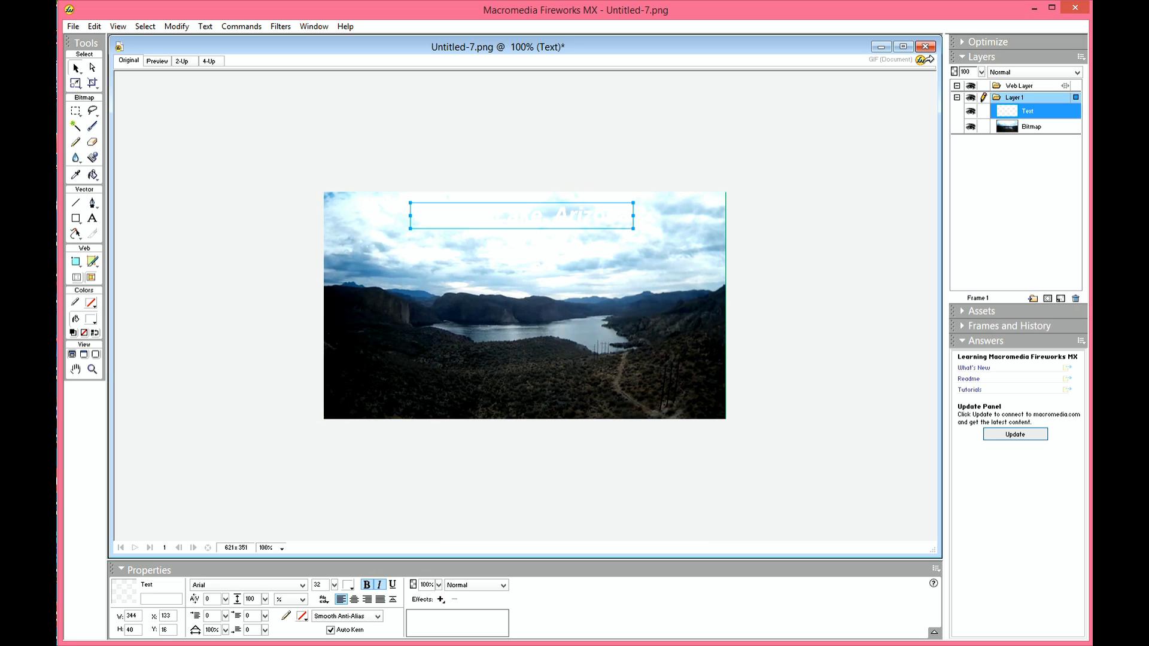
left_click(347, 584)
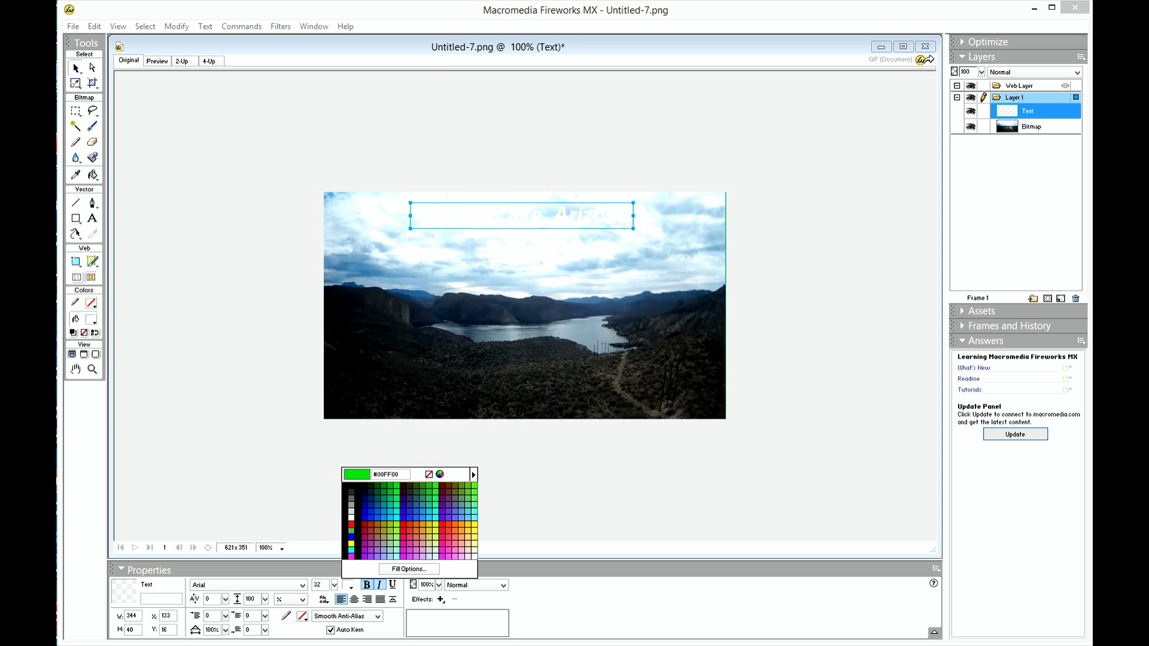
left_click(351, 524)
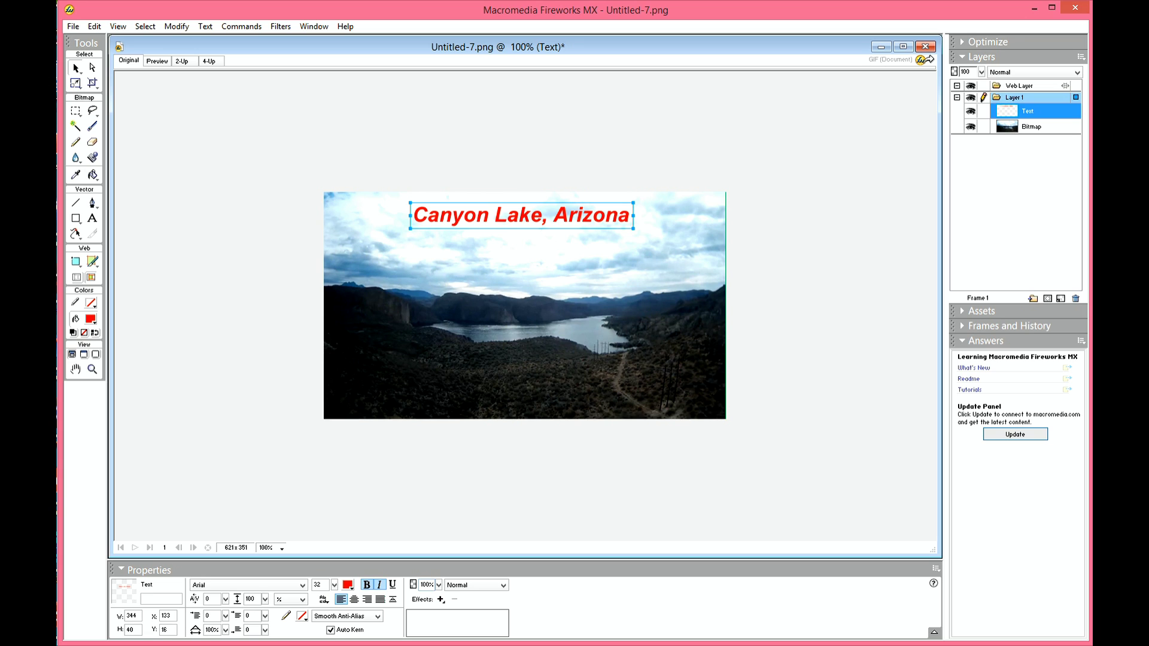
Add a Drop Shadow effect to the title with a distance of 4
left_click(440, 599)
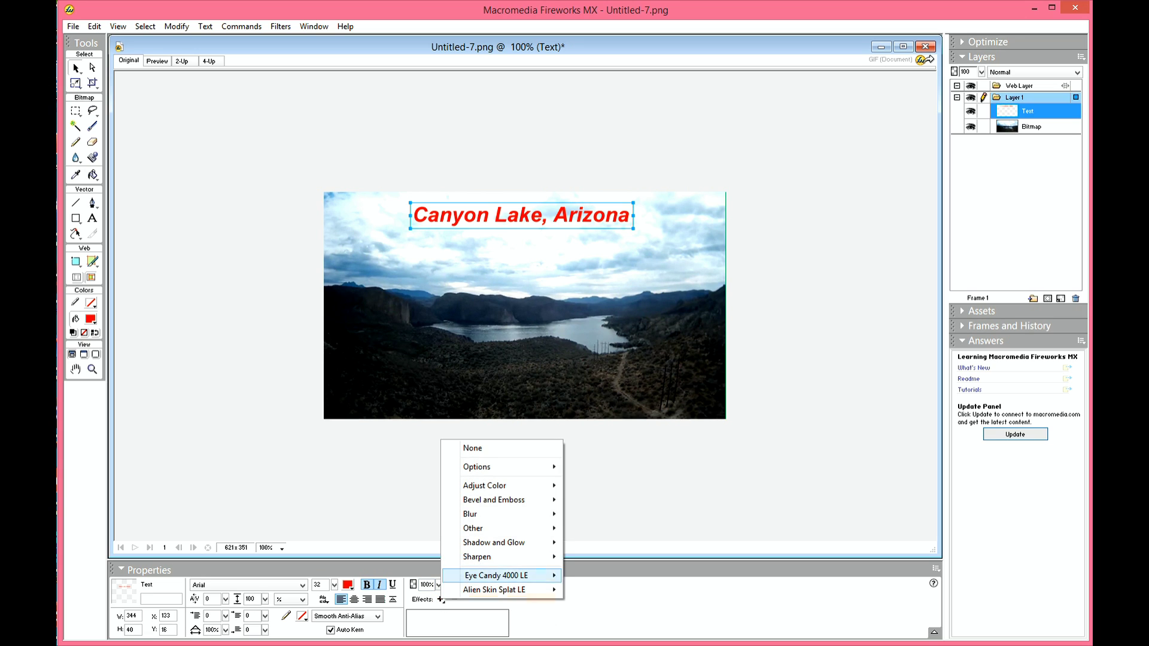
mouse_move(493, 542)
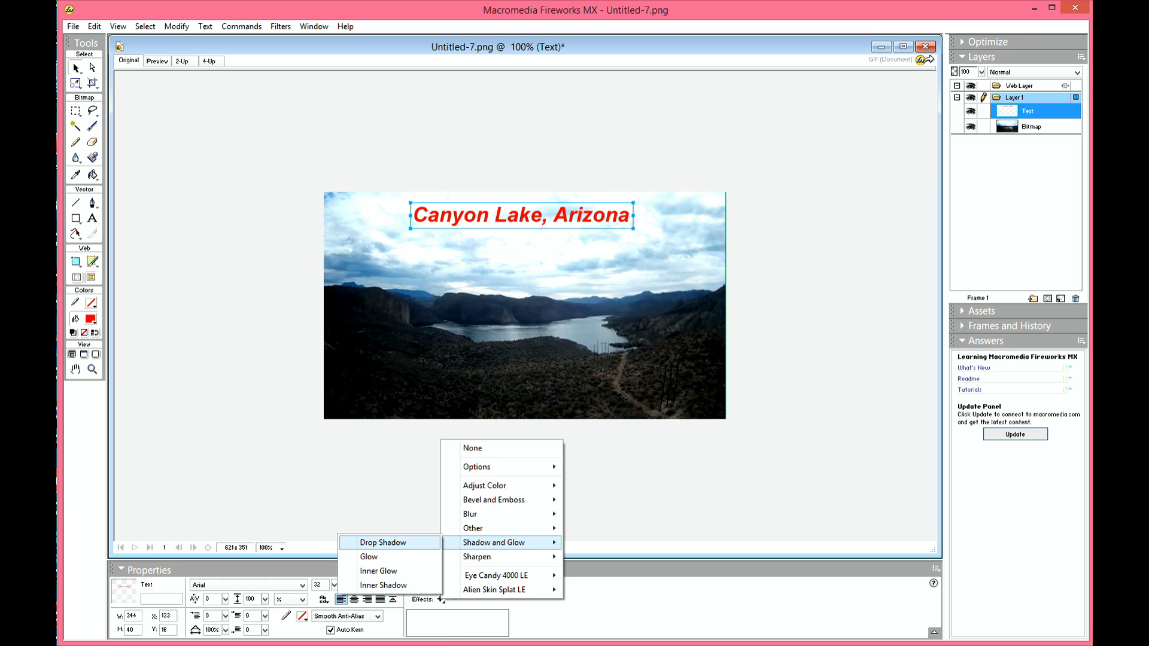
left_click(383, 542)
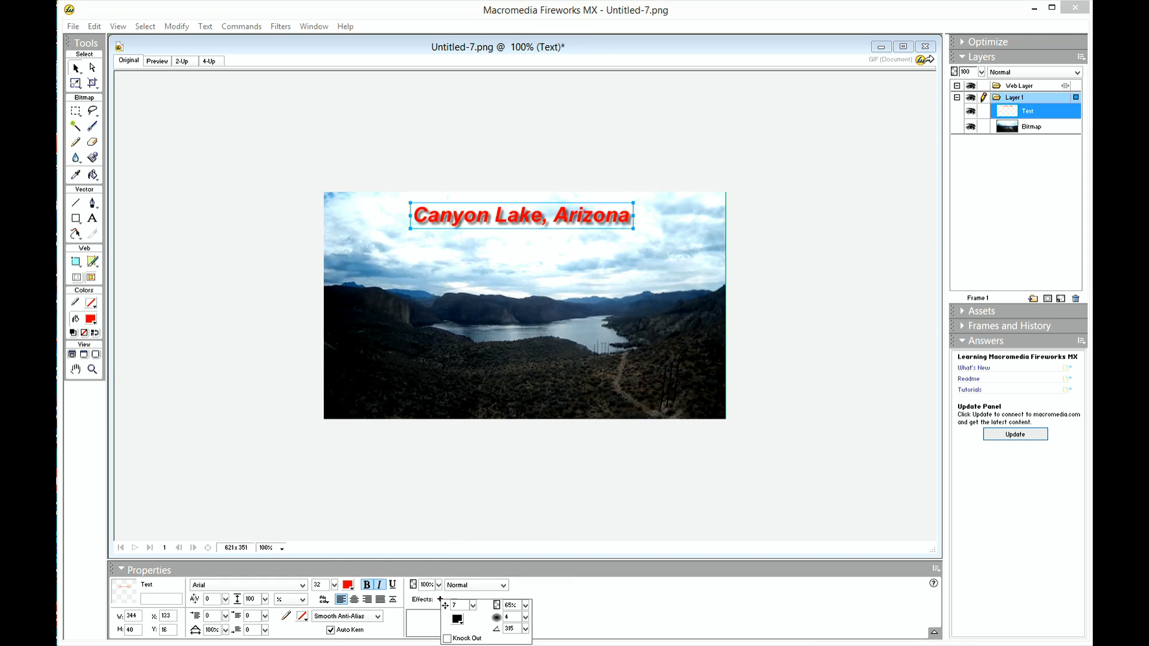
double_click(454, 605)
type("4")
key("Return")
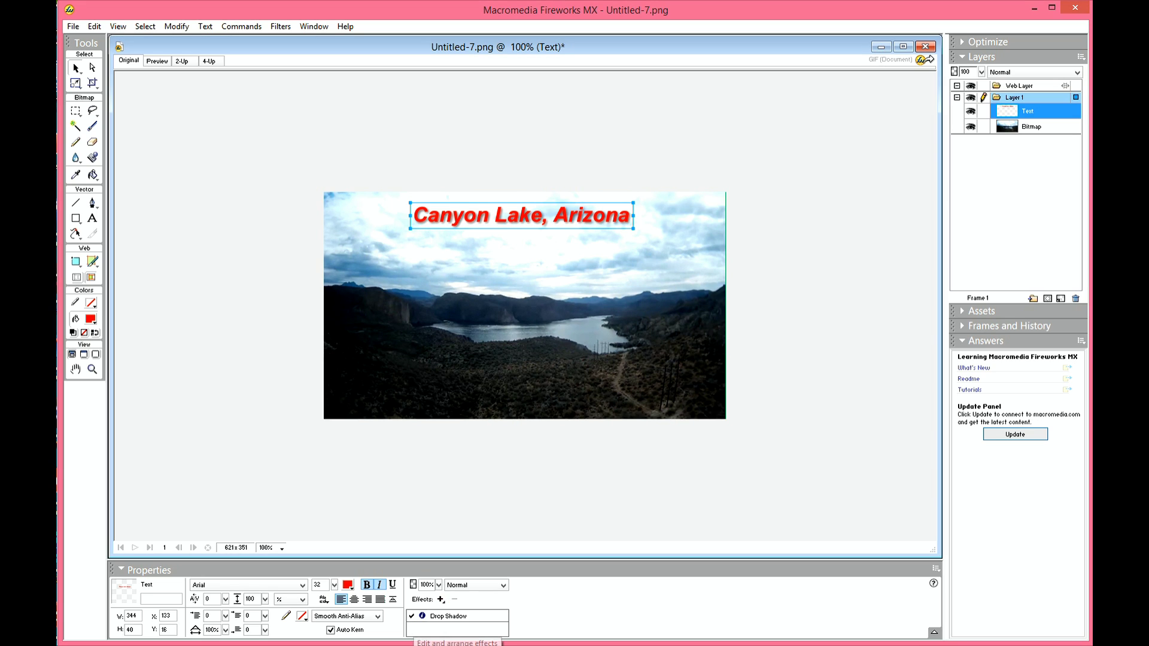
Add a red Glow effect to the title with white lettering and nudge the title to X 140, Y 14
left_click(441, 599)
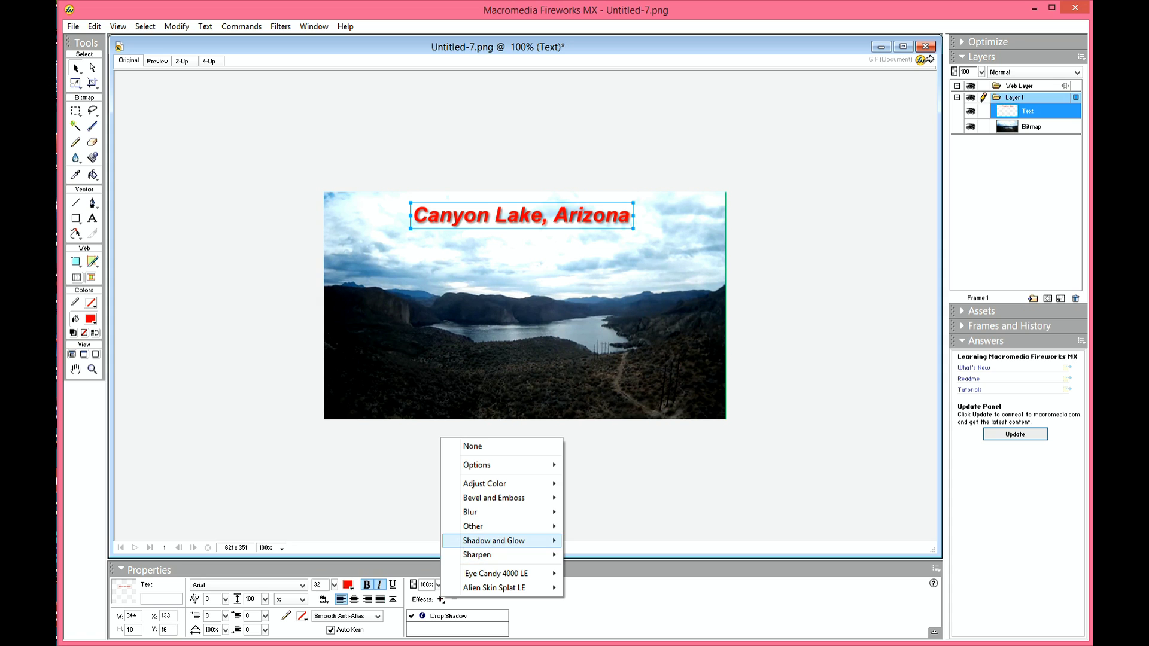
mouse_move(493, 540)
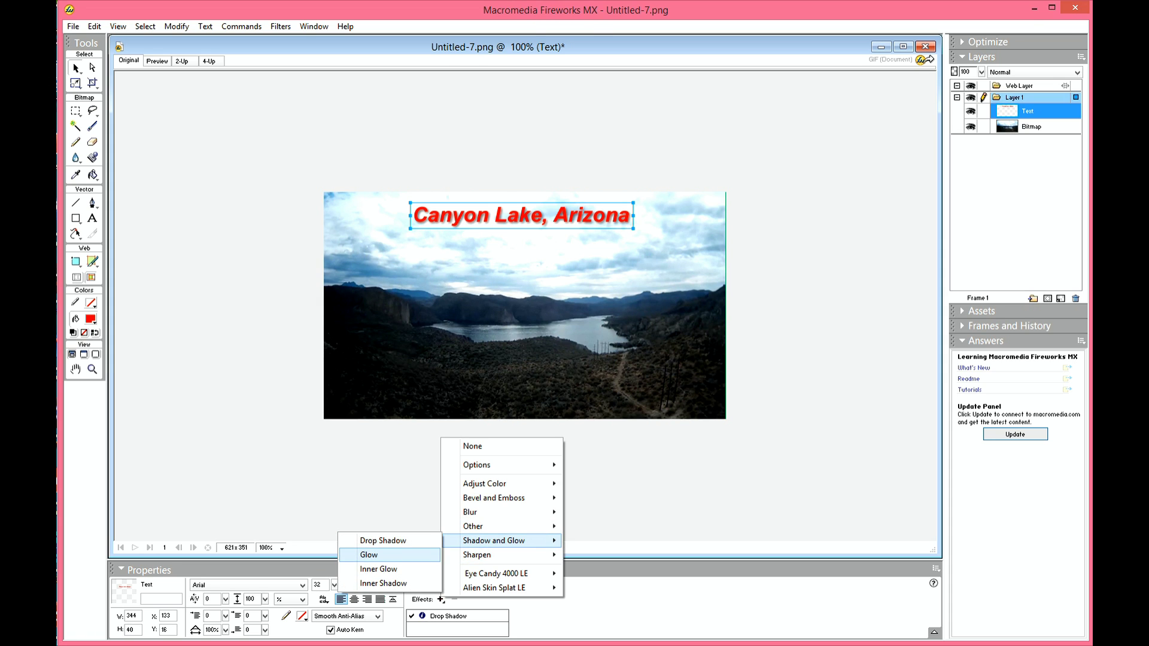
left_click(368, 555)
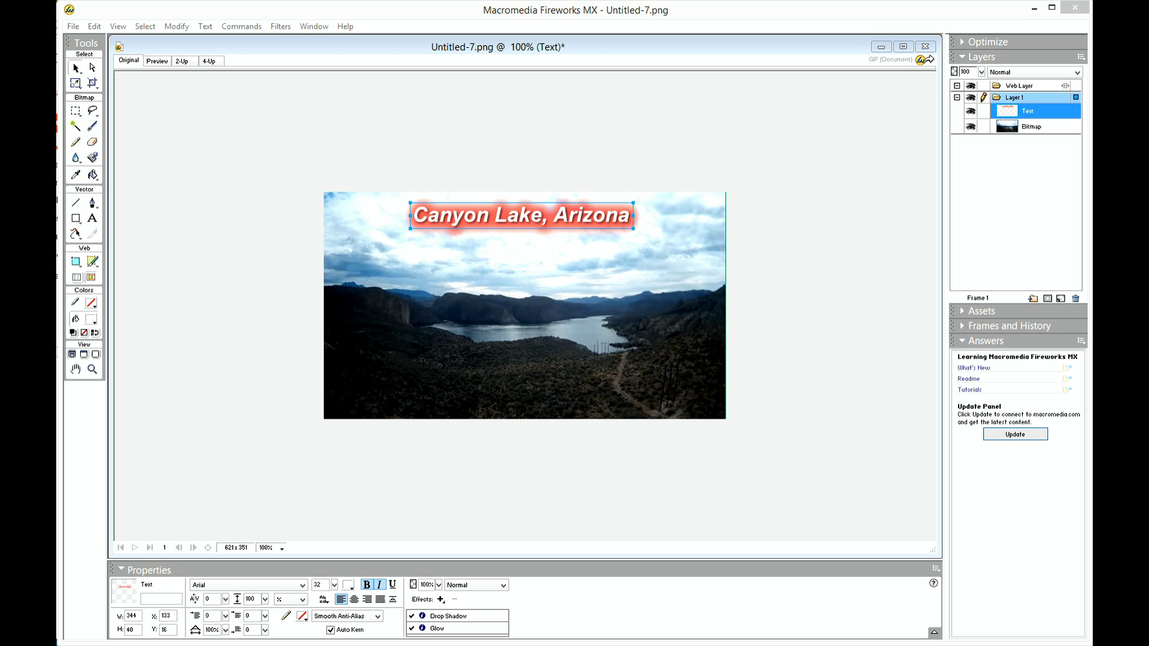
left_click_drag(521, 216, 525, 215)
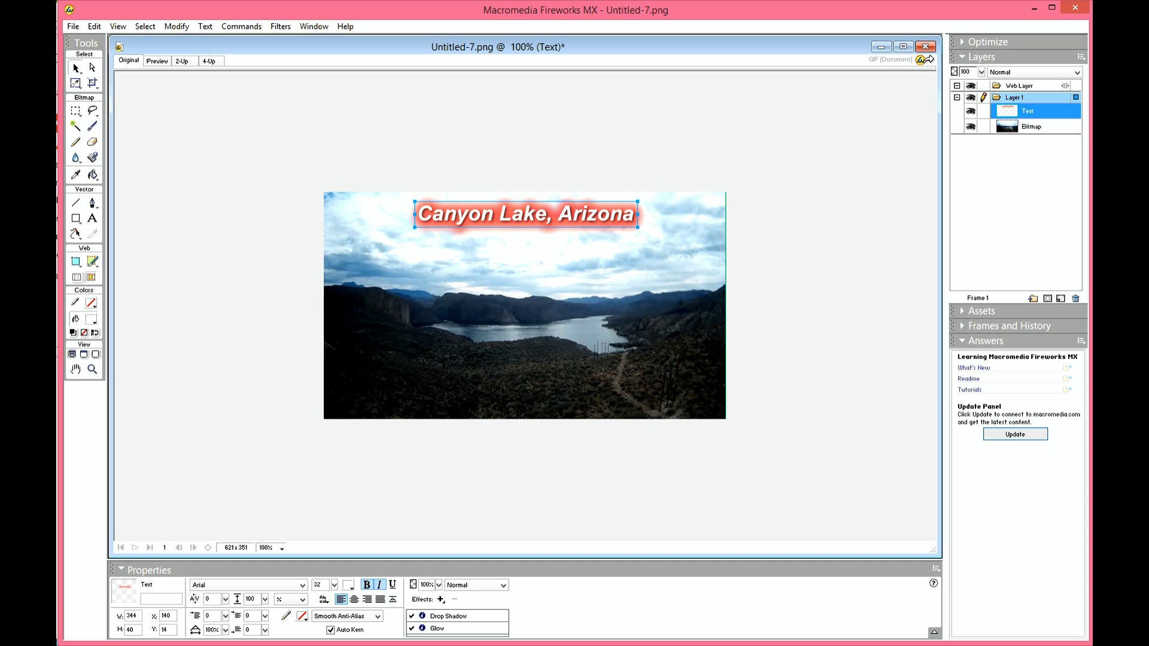
Try white and yellow as the title's glow color and return it to red
left_click(422, 629)
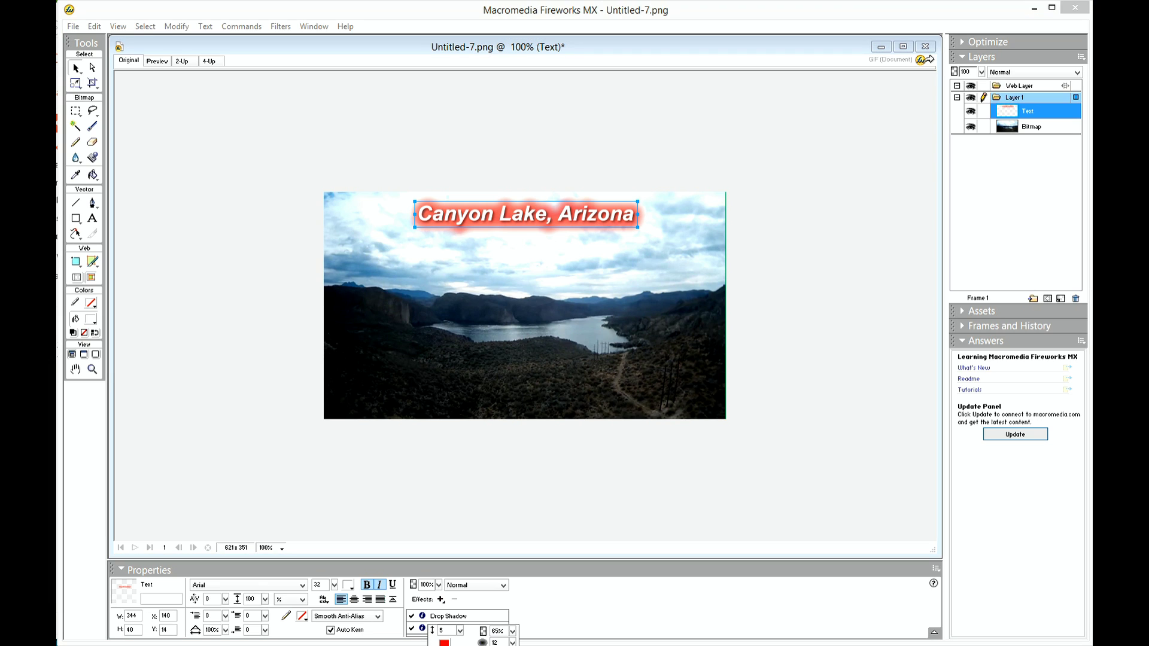
left_click(443, 643)
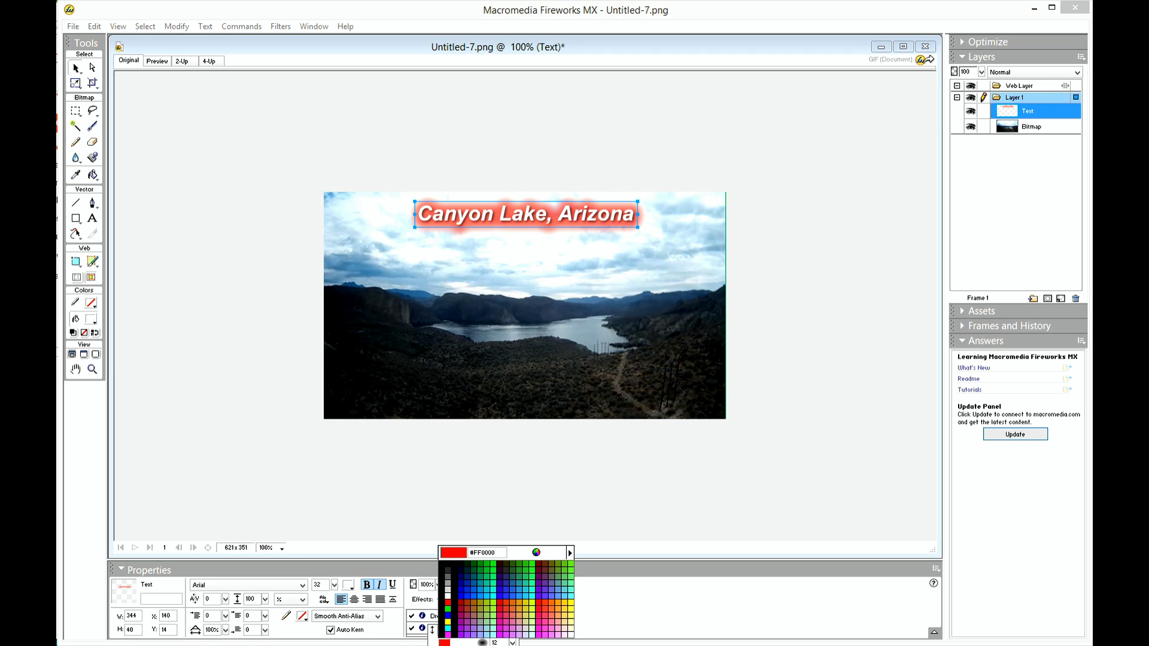
left_click(447, 596)
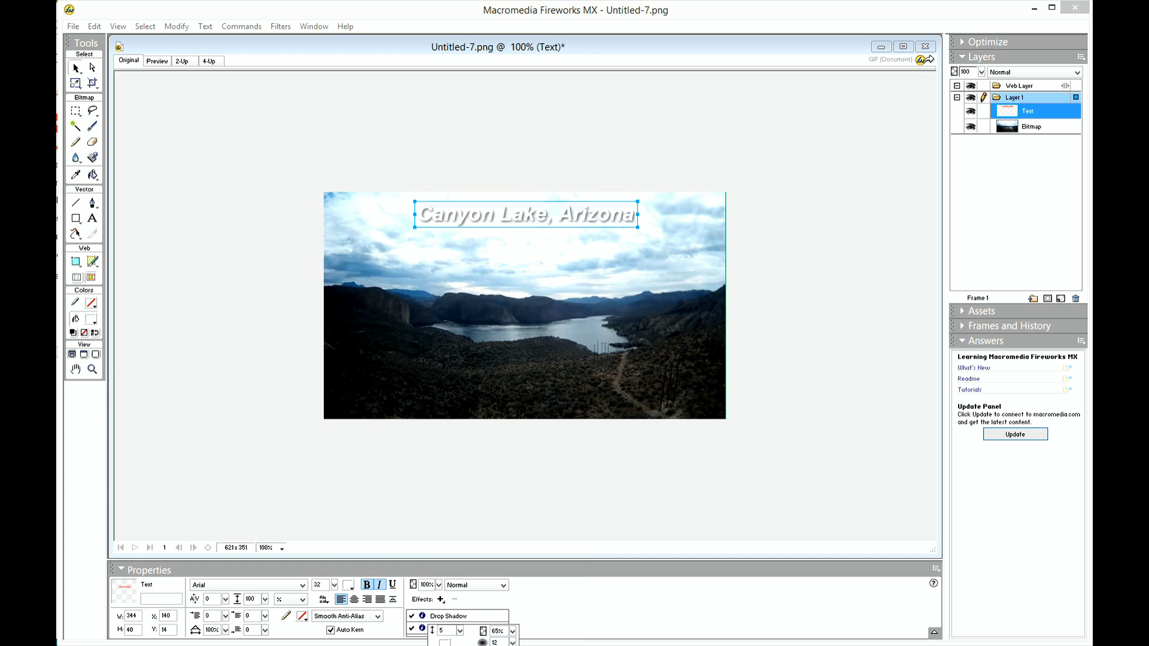
left_click(444, 643)
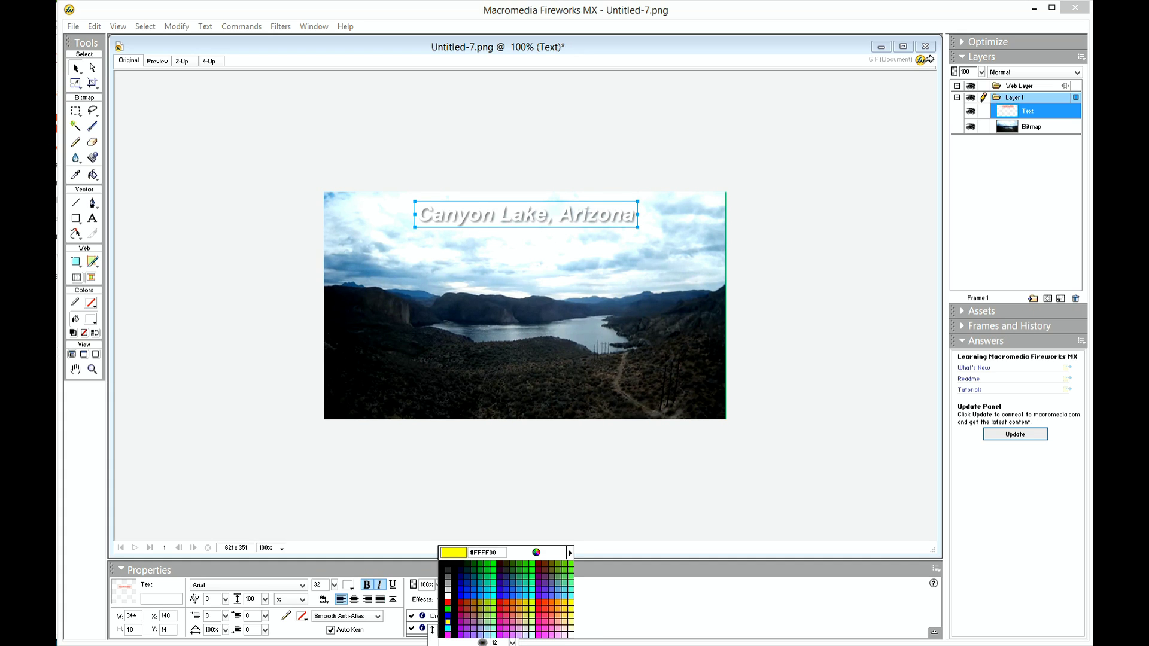
left_click(448, 621)
key("Return")
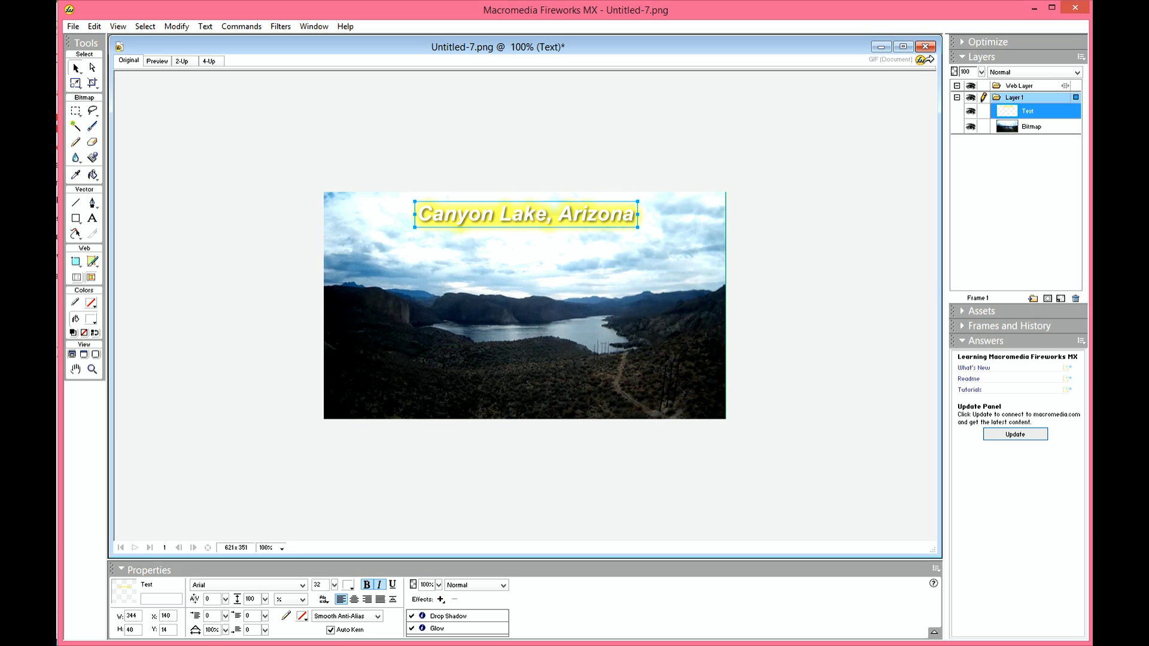
key("ctrl+s")
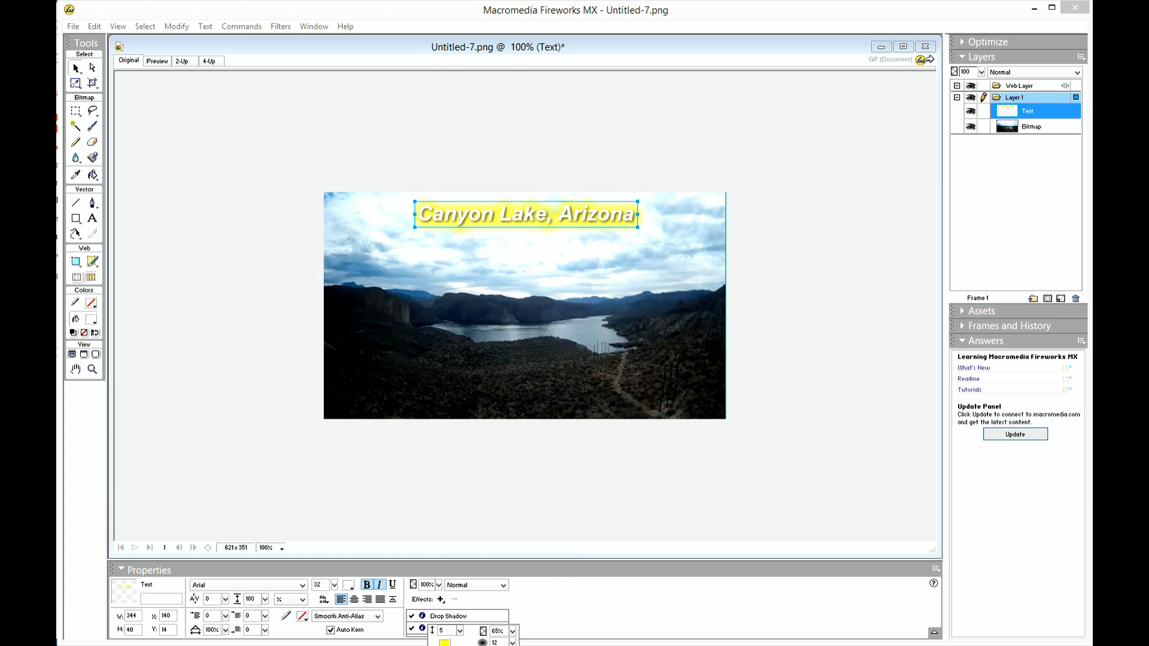
left_click(444, 643)
left_click(454, 622)
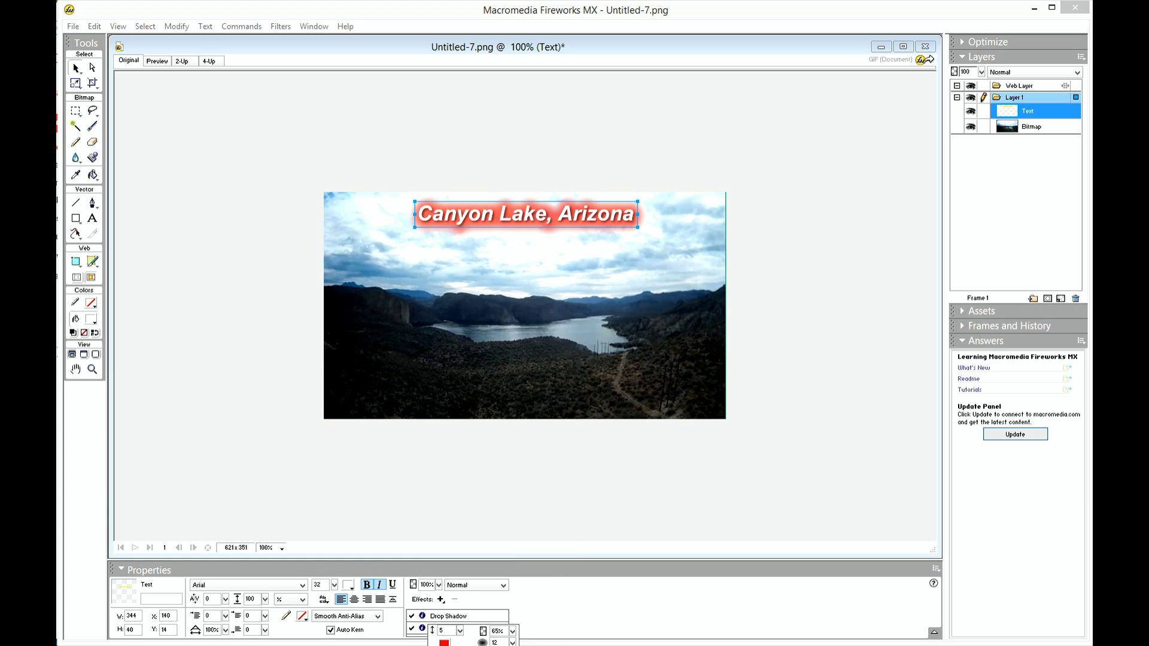
key("Return")
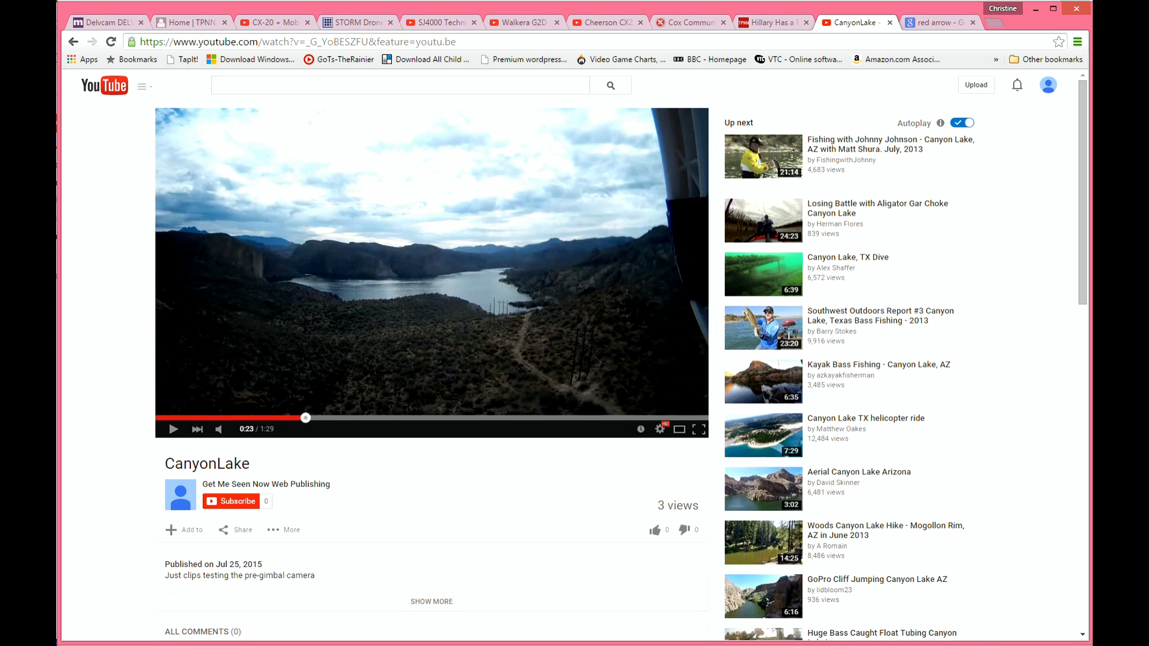
Switch to Chrome and search Google for "sea monsters" in a new tab
key("ctrl+t")
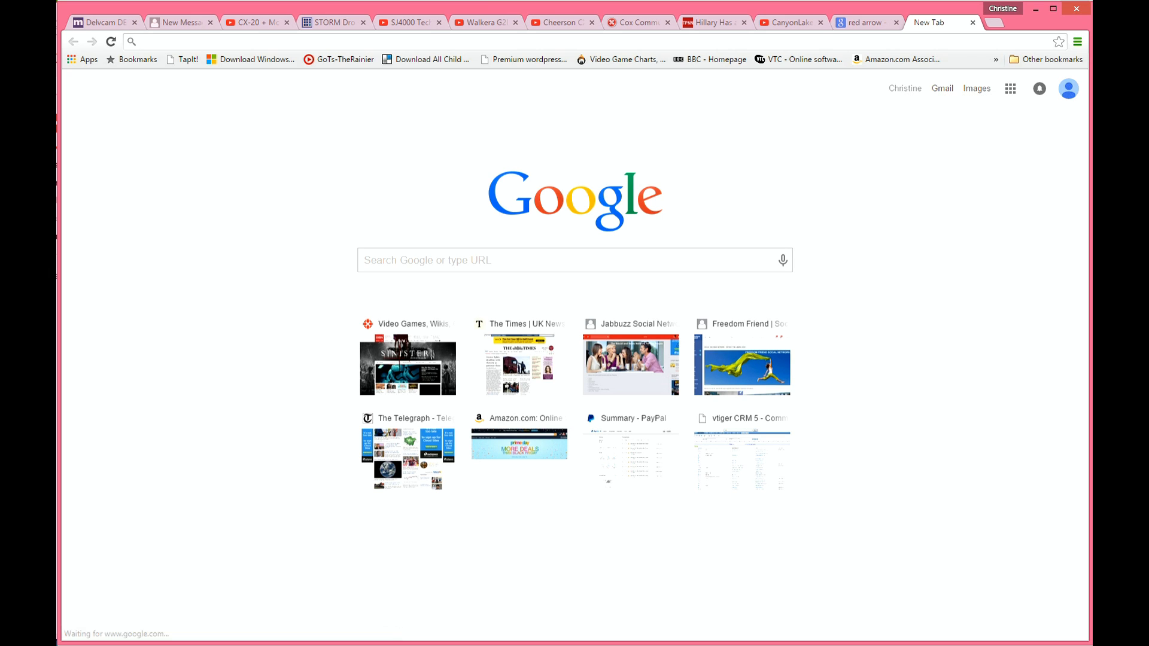
type("seaa")
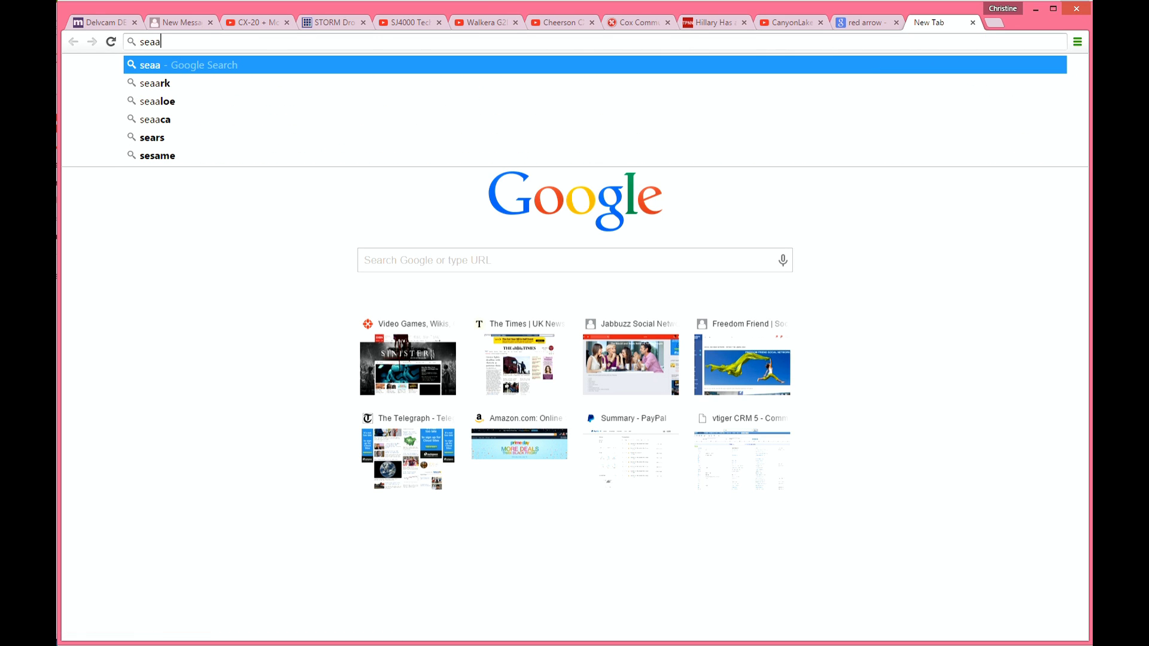
key("BackSpace")
type("mons")
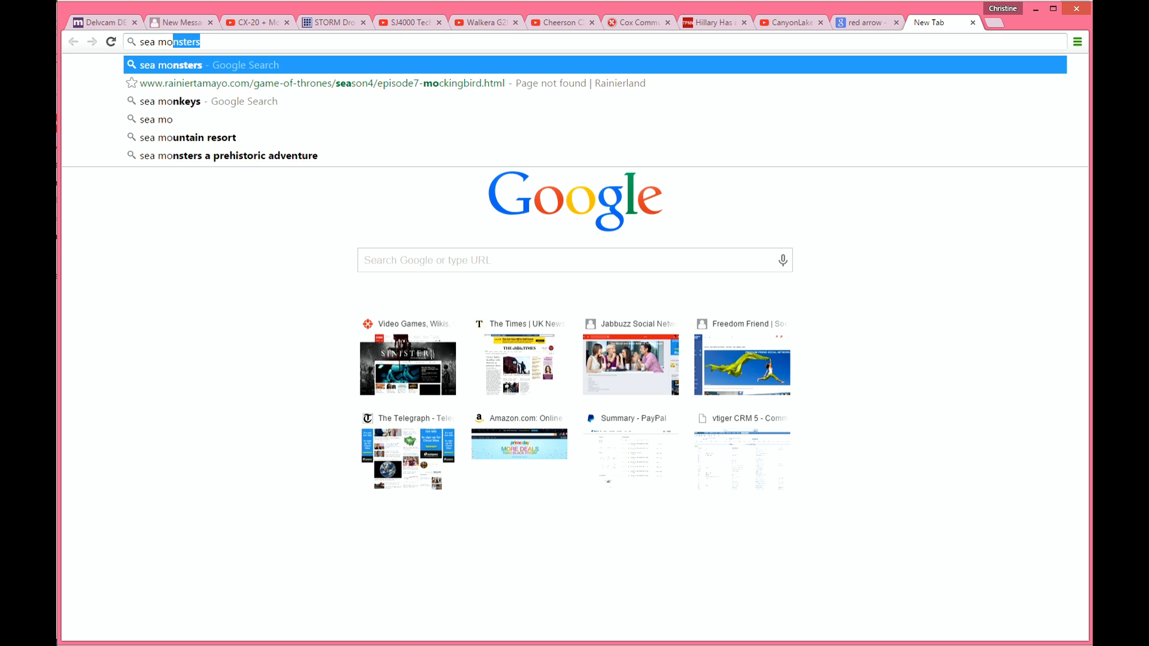
type("ter")
key("Return")
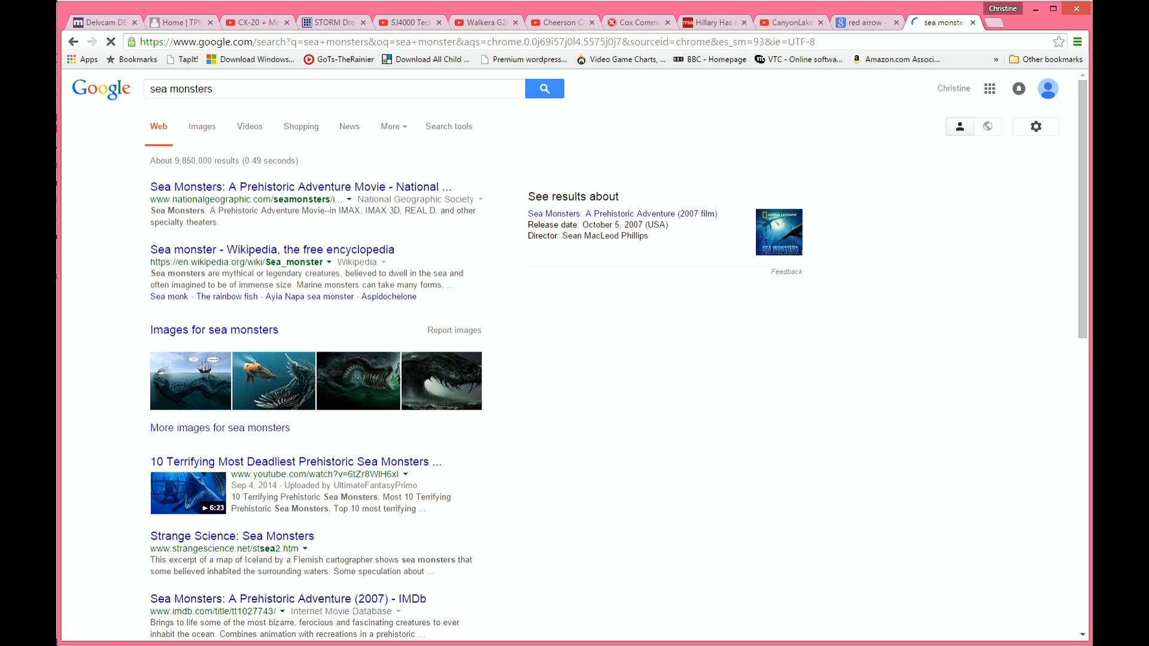
Find the digital-fantasy sea monster picture with the small sailboat among the image results and open it full size
left_click(202, 126)
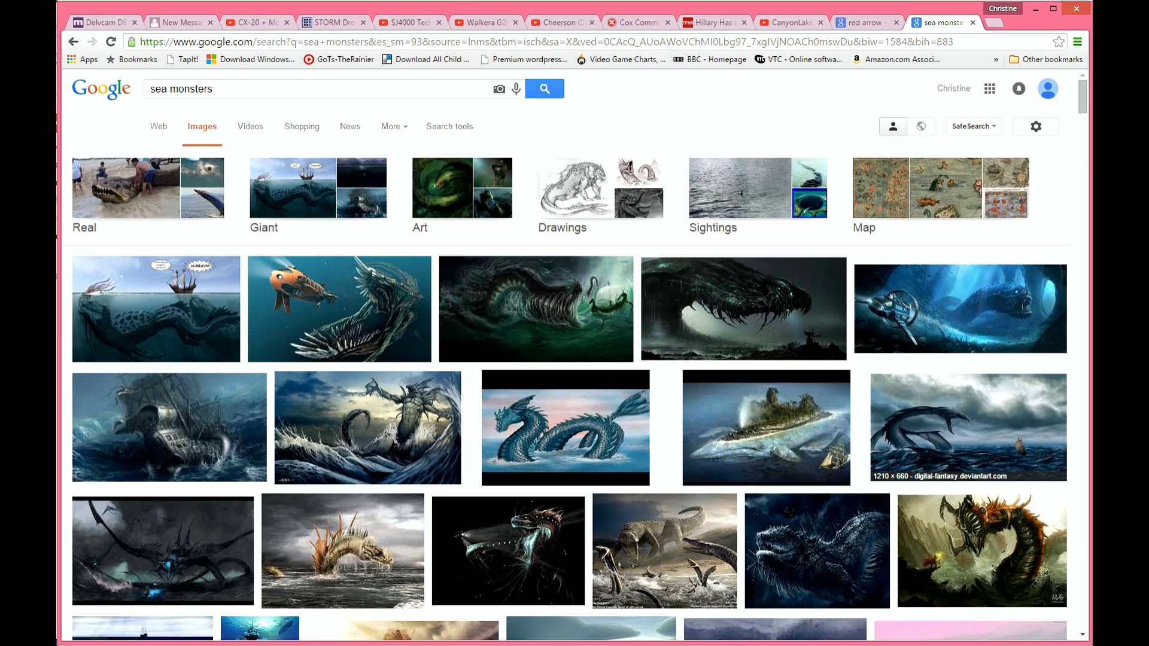
left_click(968, 427)
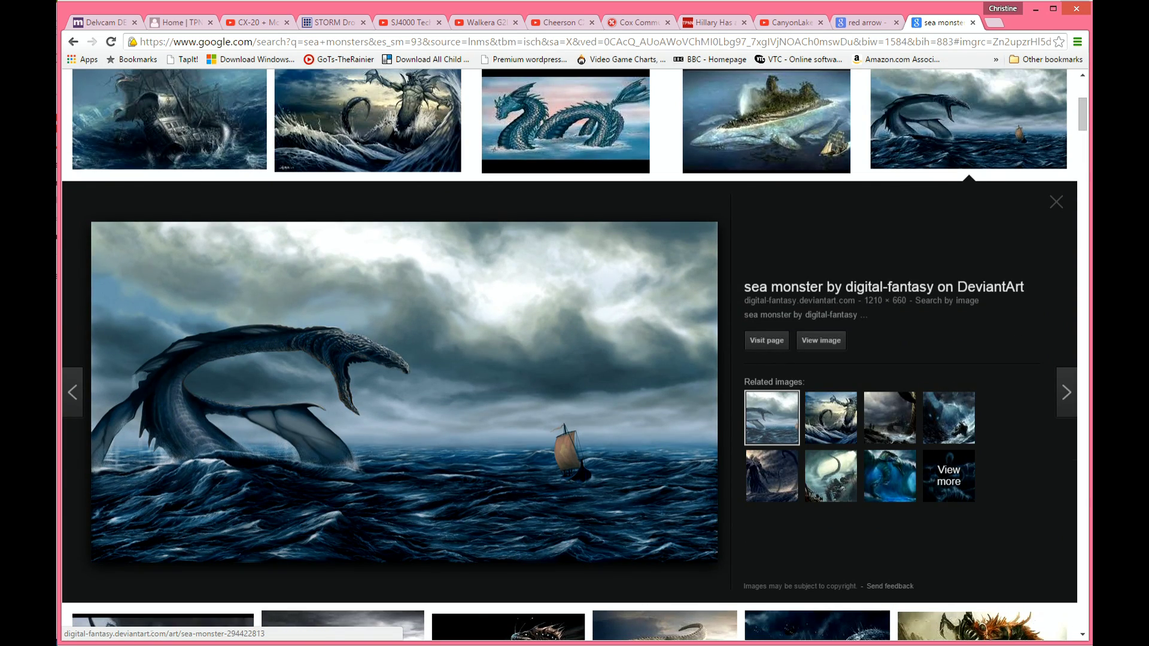
left_click(820, 340)
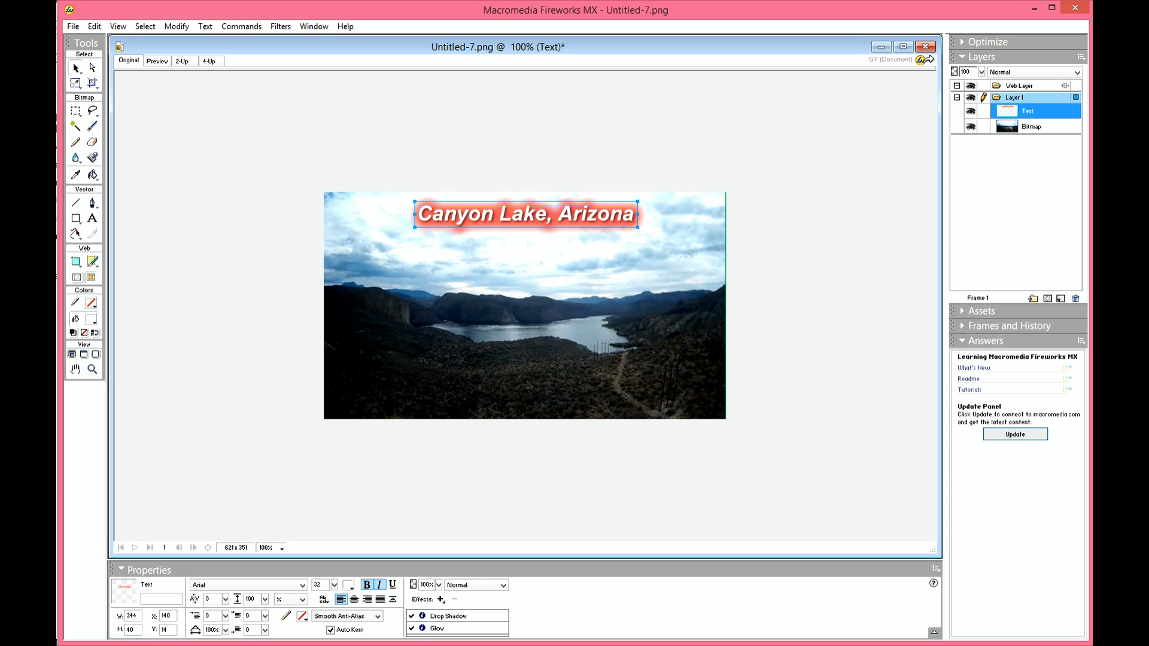
Return to Fireworks, create a 1920 x 1080 pixel document and paste the captured browser screen into it
left_click(72, 26)
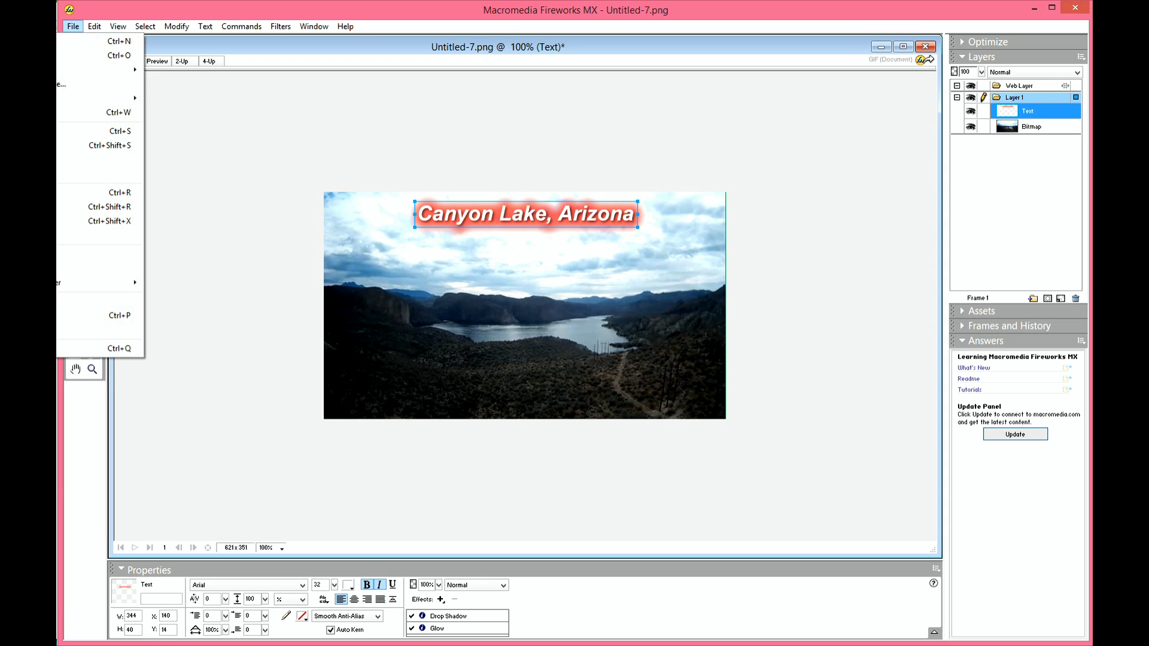
left_click(99, 41)
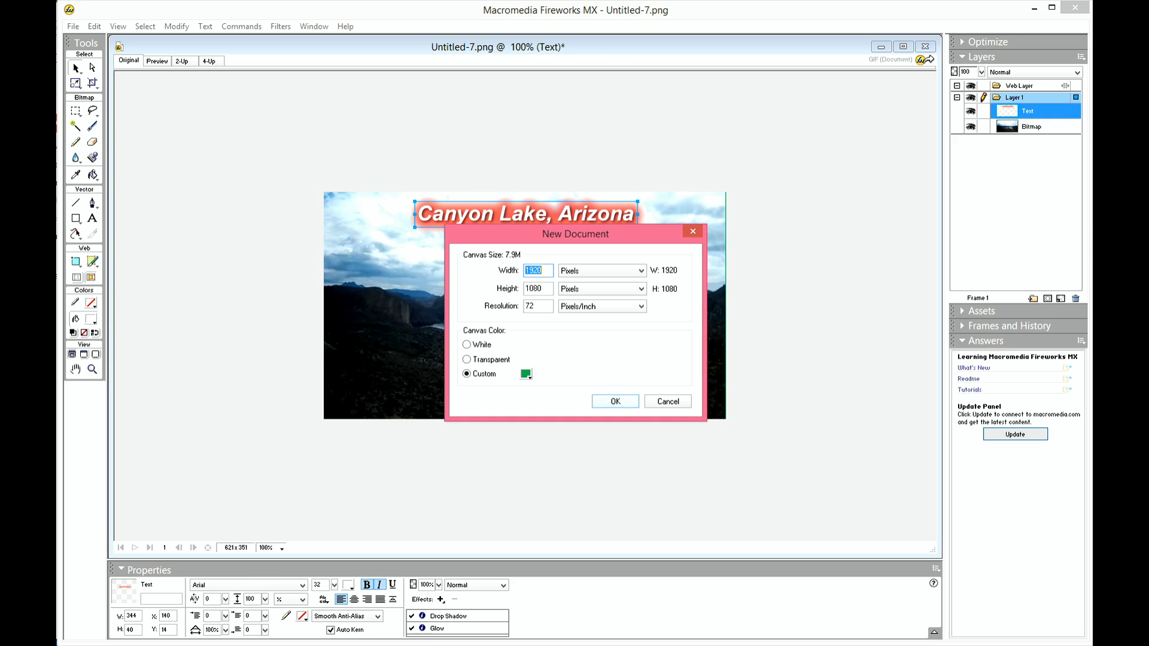
key("Return")
right_click(335, 184)
left_click(350, 189)
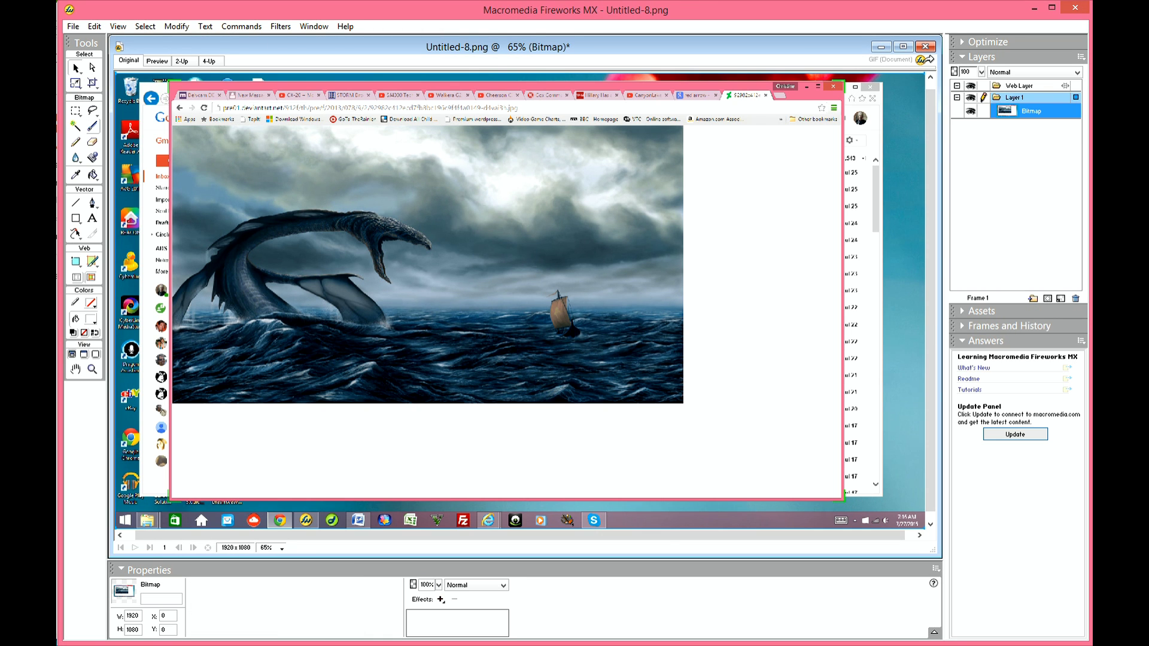
Crop the pasted screenshot to the sea monster, about 640 x 363 pixels, leaving out the sailboat
key("c")
left_click_drag(441, 339, 171, 187)
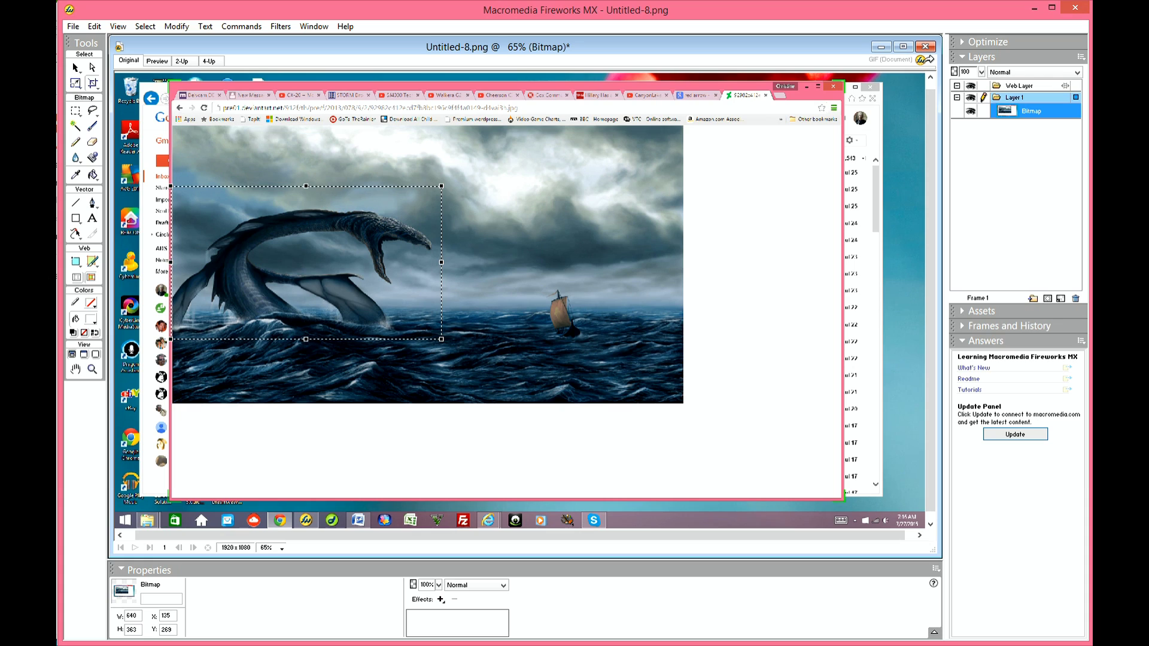
key("Return")
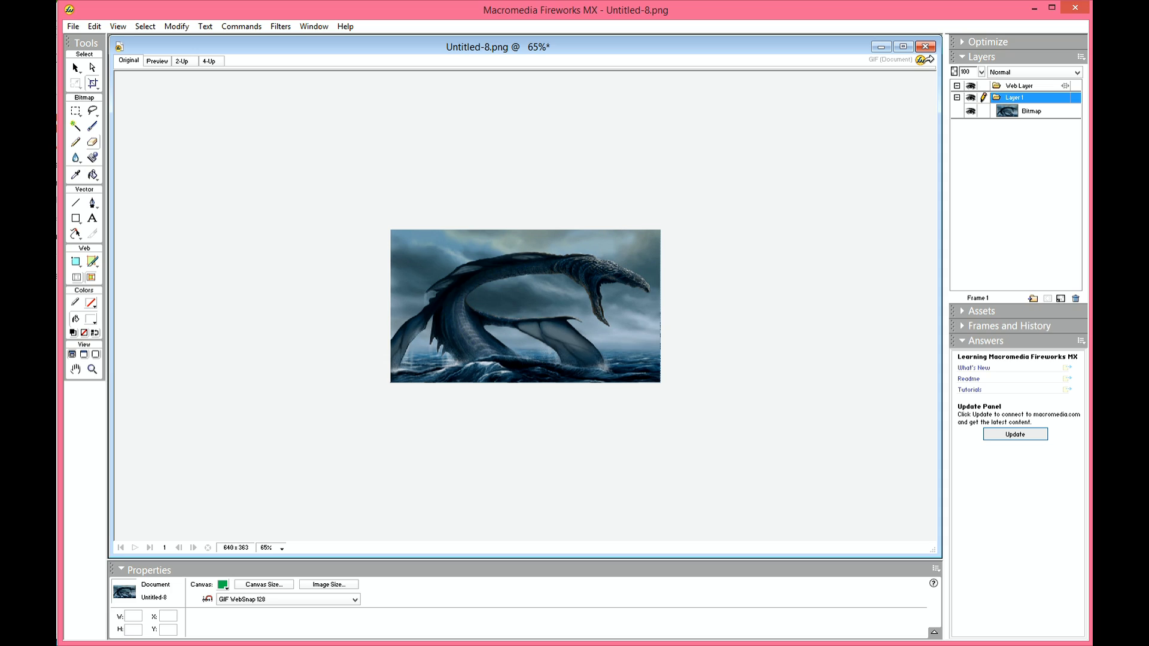
Set the Eraser size to 60 and erase the sky in the upper-left corner of the monster picture
left_click(92, 142)
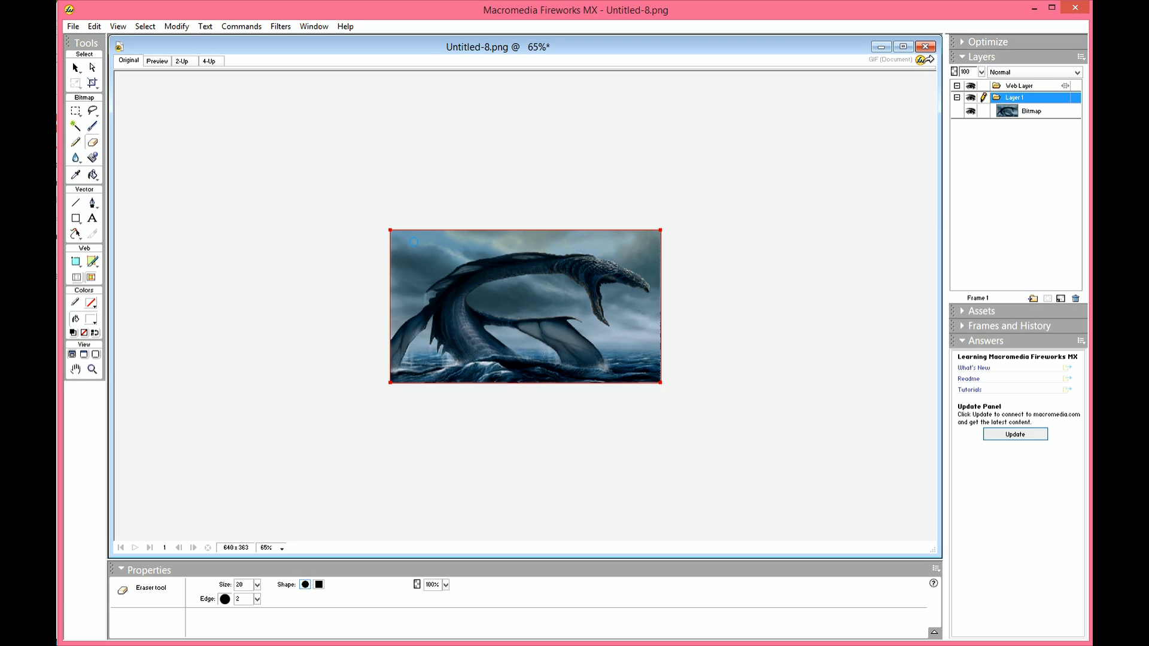
double_click(242, 585)
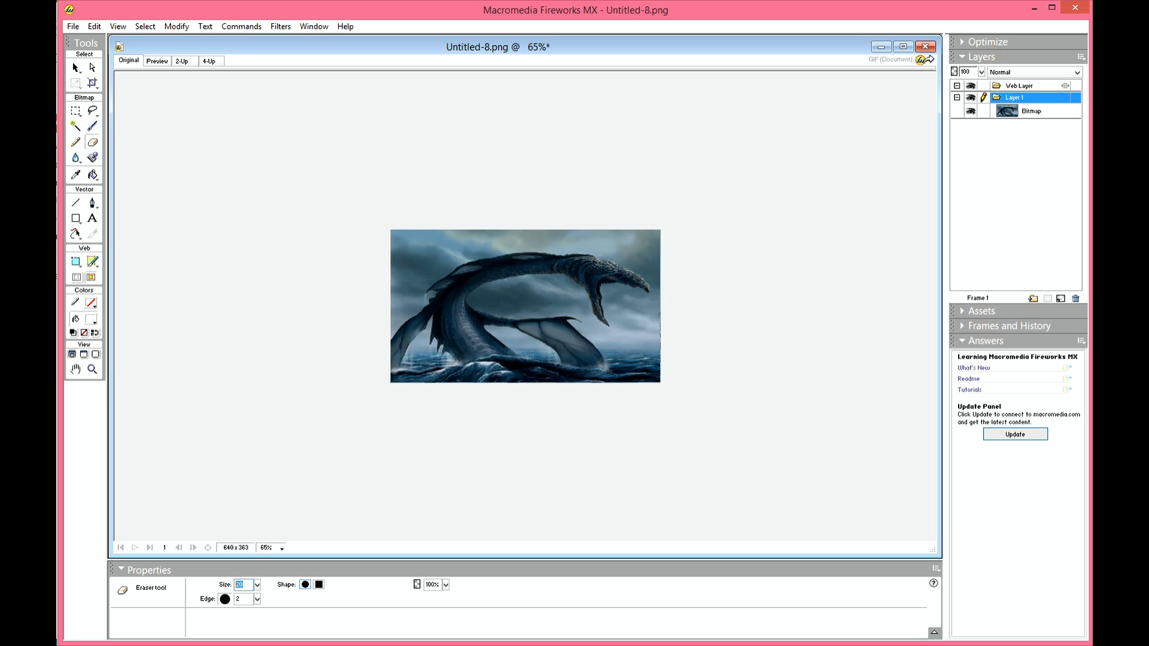
type("60")
left_click_drag(429, 242, 396, 242)
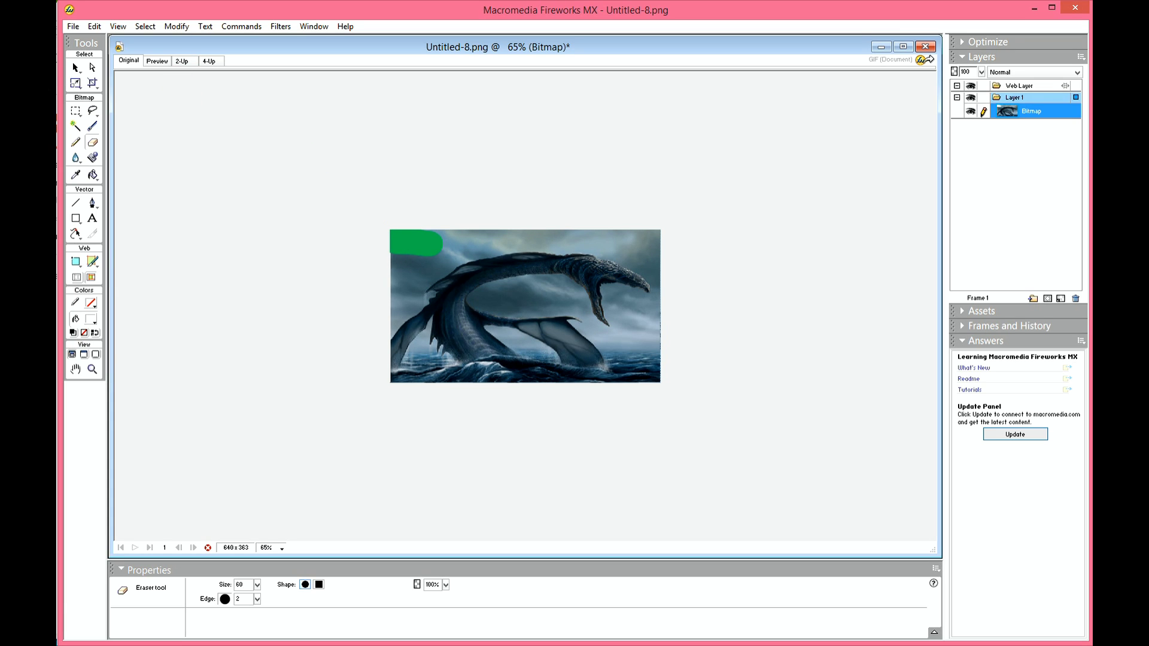
Set the canvas color of the monster document to transparent
left_click(175, 26)
mouse_move(167, 41)
key("Down")
key("Down")
key("Down")
key("Return")
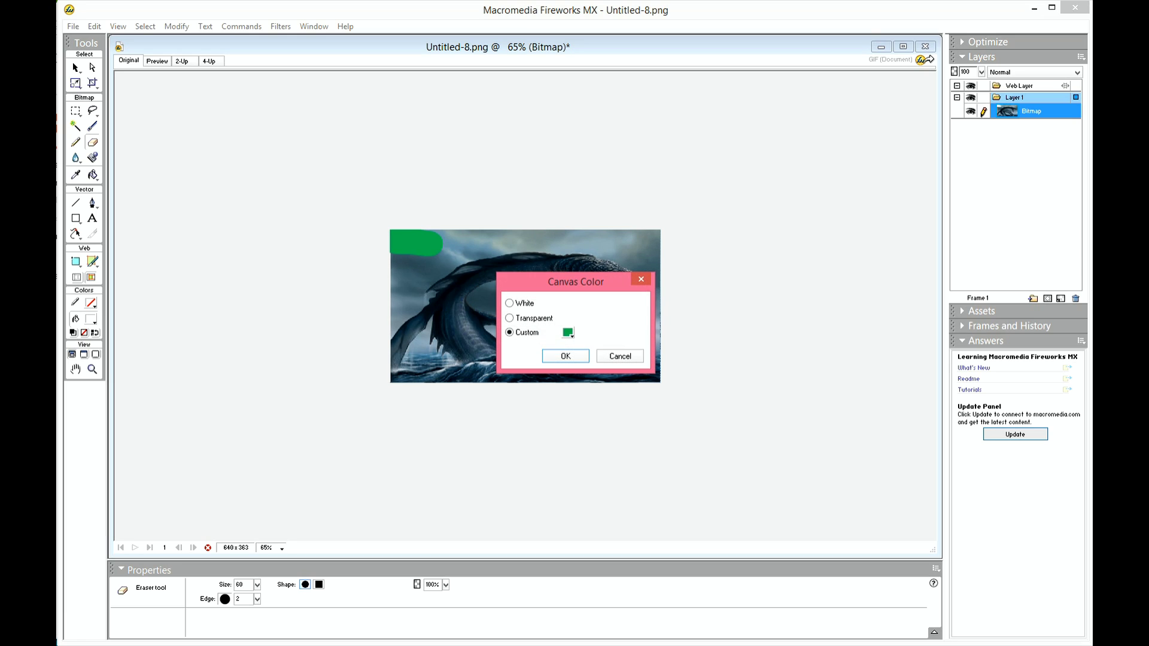
left_click(564, 356)
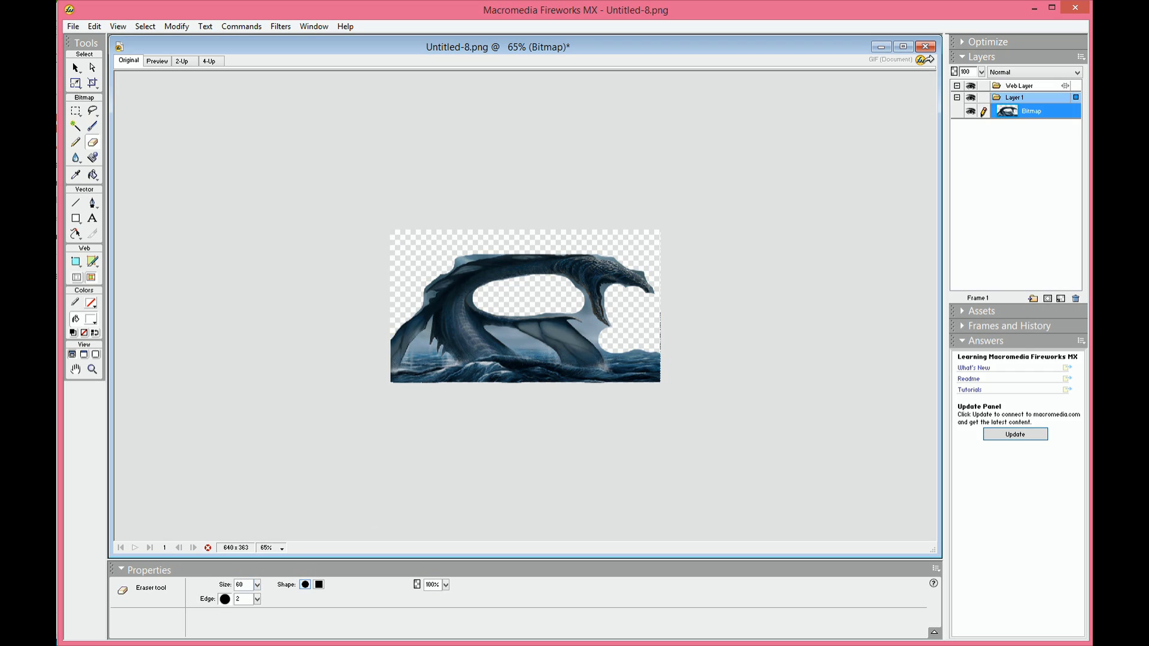
Reduce the Eraser size to 30 and erase the leftover background around the monster's back, jaw and fin
left_click(242, 584)
type("30")
mouse_move(584, 316)
left_mouse_down()
mouse_move(604, 345)
mouse_move(661, 344)
left_mouse_up()
mouse_move(440, 254)
left_mouse_down()
mouse_move(452, 262)
mouse_move(493, 251)
left_mouse_up()
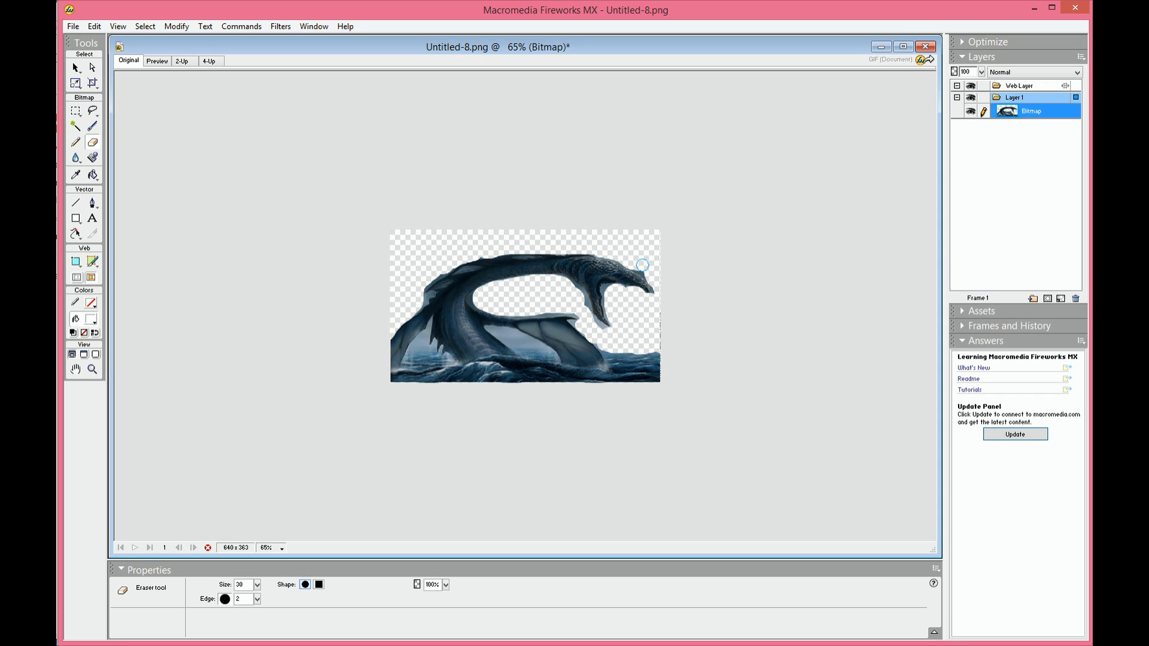
left_click_drag(575, 287, 583, 303)
Copy the cut-out sea monster and paste it into the titled Canyon Lake image
left_click(76, 69)
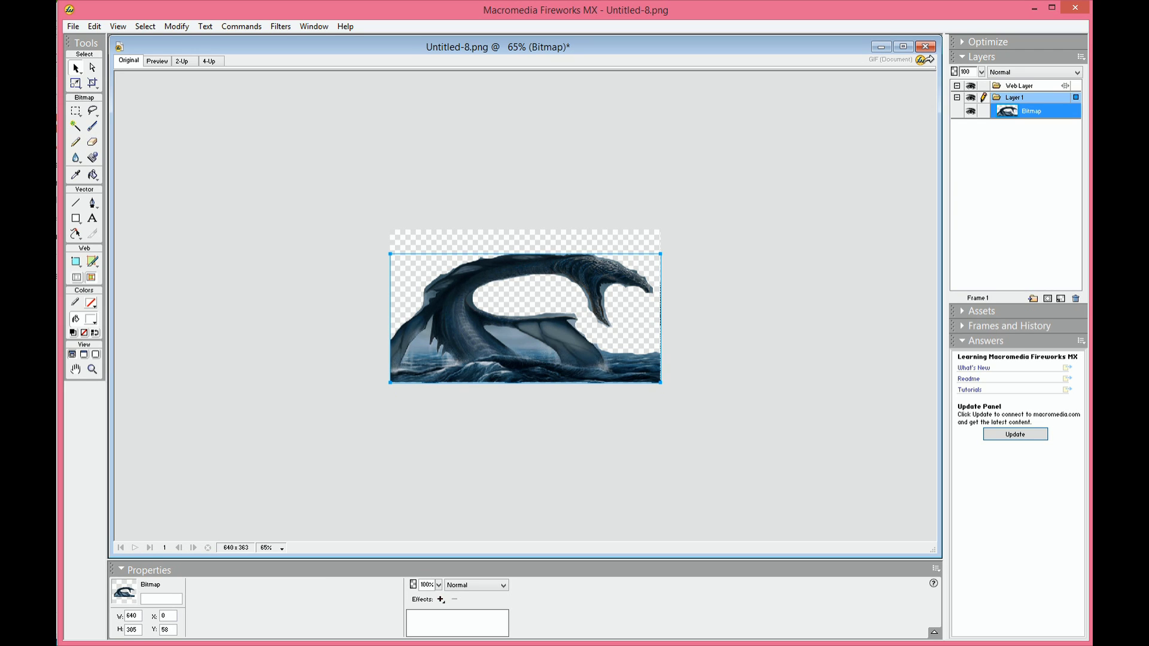
left_click(94, 26)
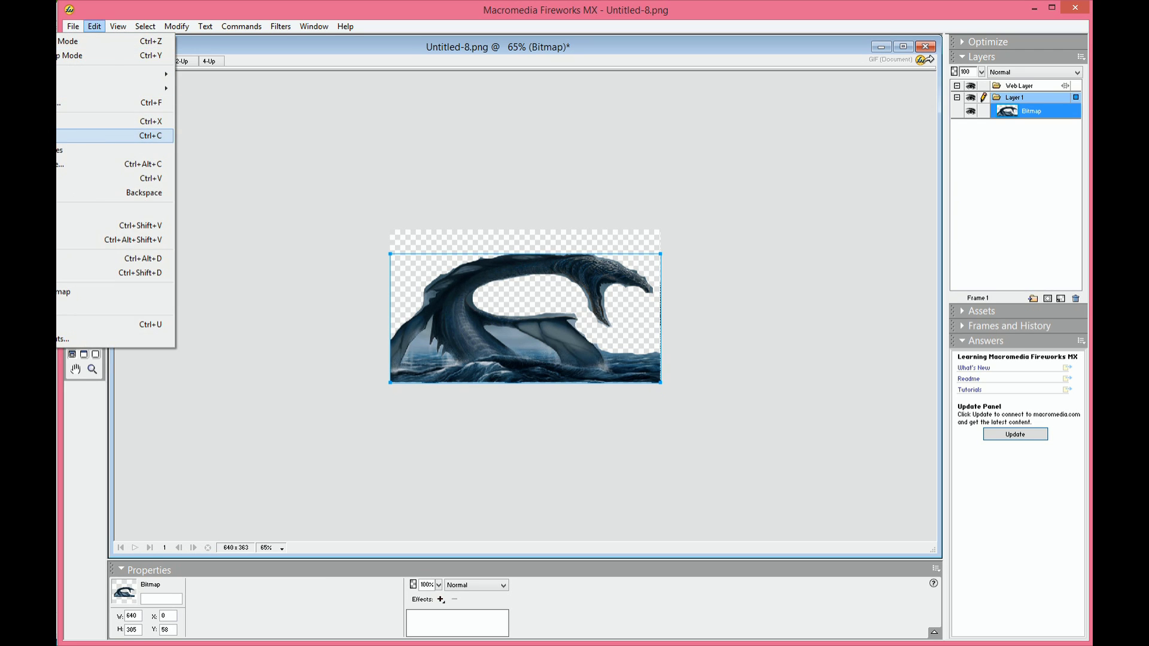
left_click(89, 135)
left_click(880, 46)
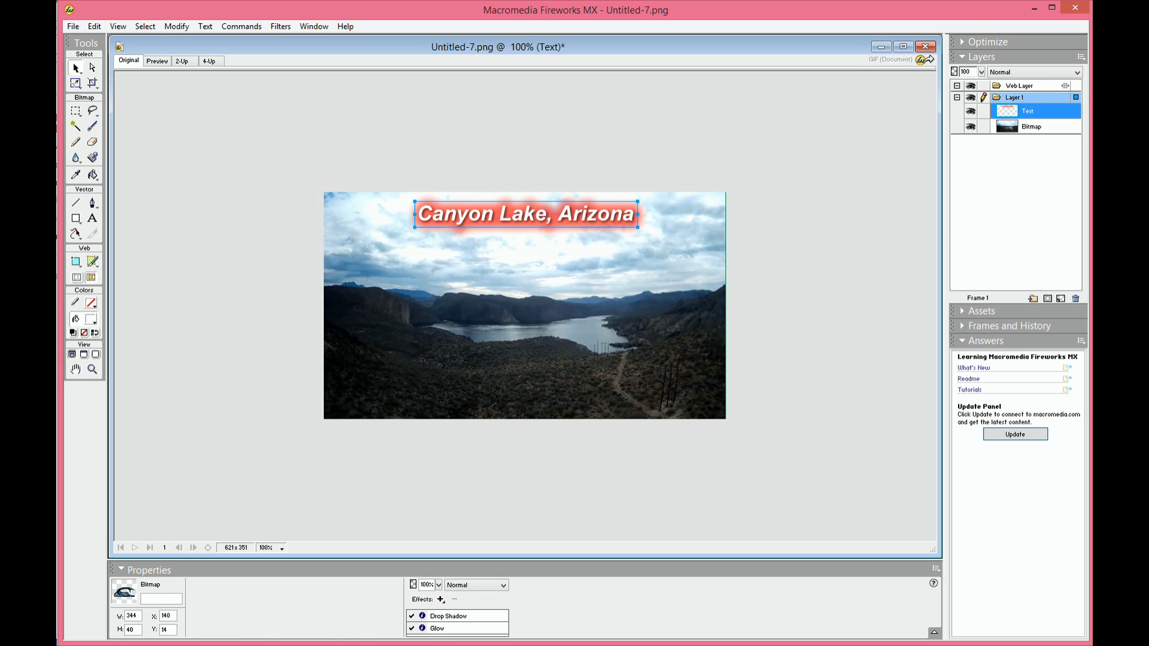
right_click(423, 267)
mouse_move(455, 274)
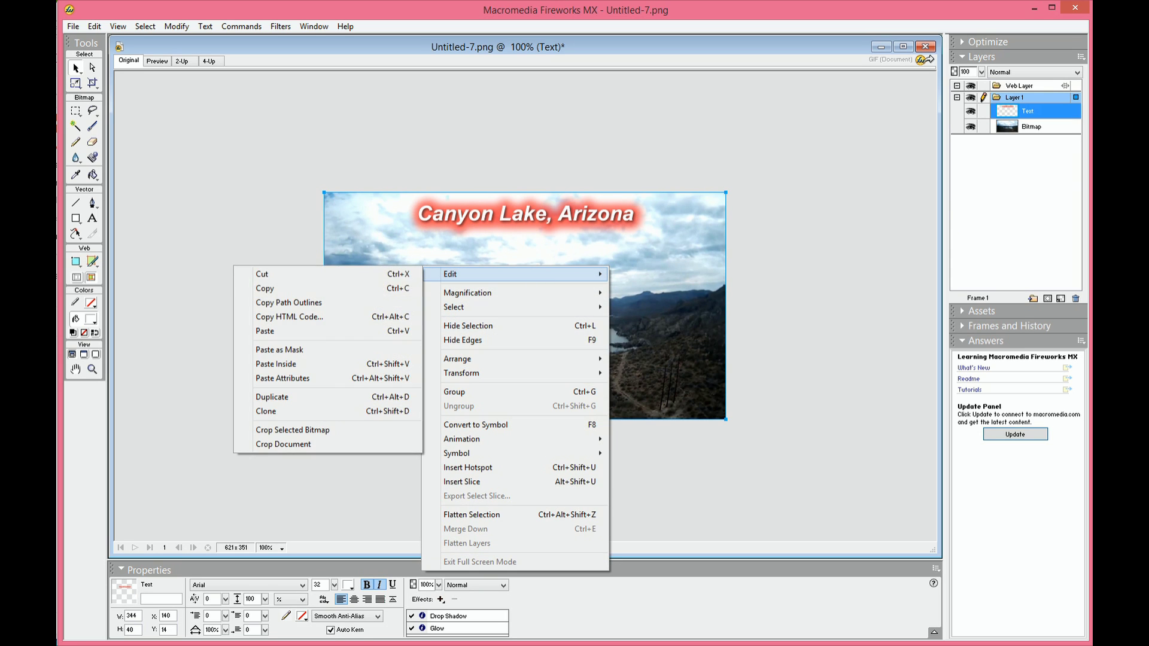
left_click(269, 331)
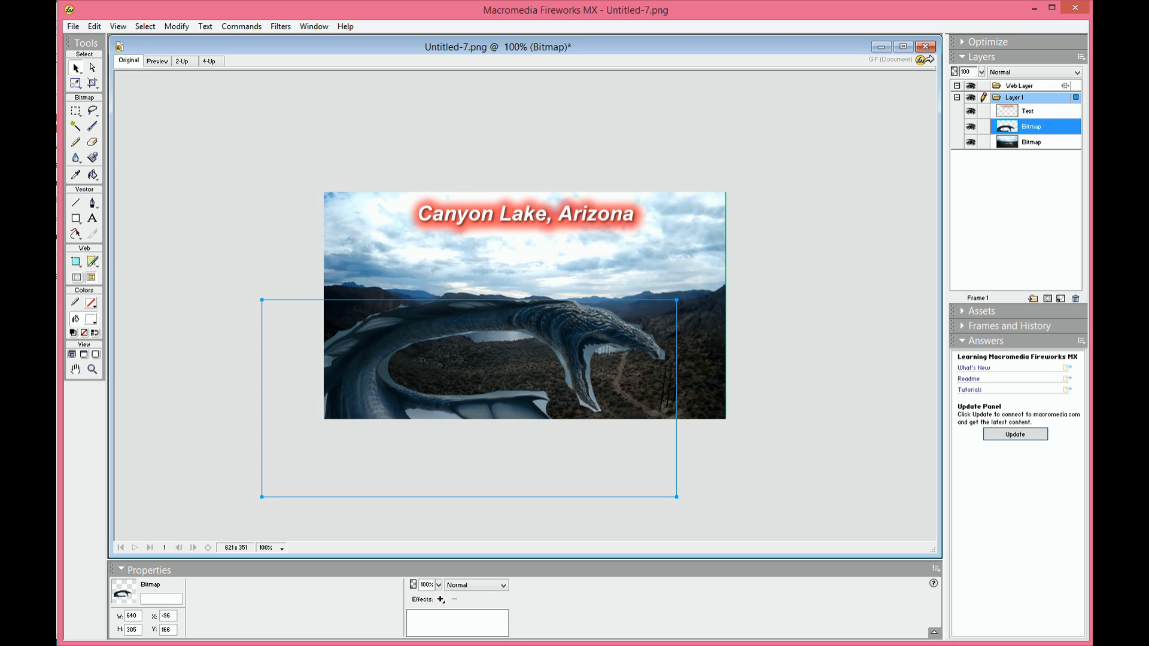
Scale the pasted sea monster down to about 41 × 19 pixels and place it on the lake water
left_click_drag(676, 496, 530, 317)
mouse_move(595, 338)
left_mouse_down()
mouse_move(573, 317)
mouse_move(545, 315)
mouse_move(597, 338)
mouse_move(584, 332)
left_mouse_up()
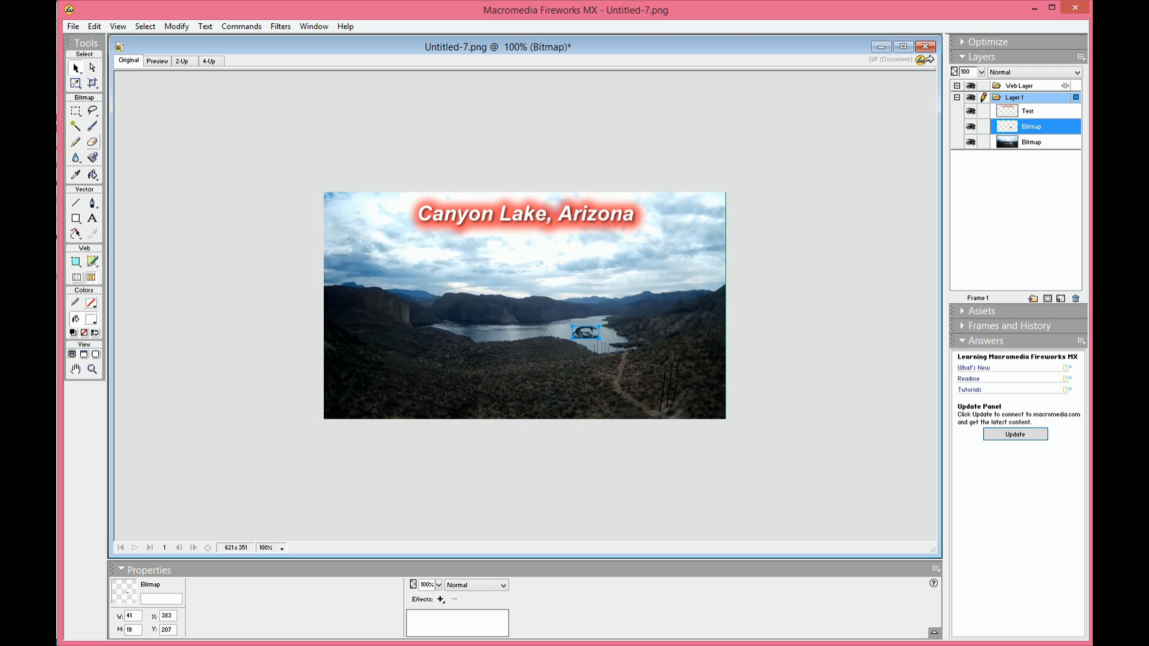
Erase the monster's lower edge with a size 5 Eraser and nudge it to X 385, Y 205 on the lake
left_click(93, 142)
double_click(242, 585)
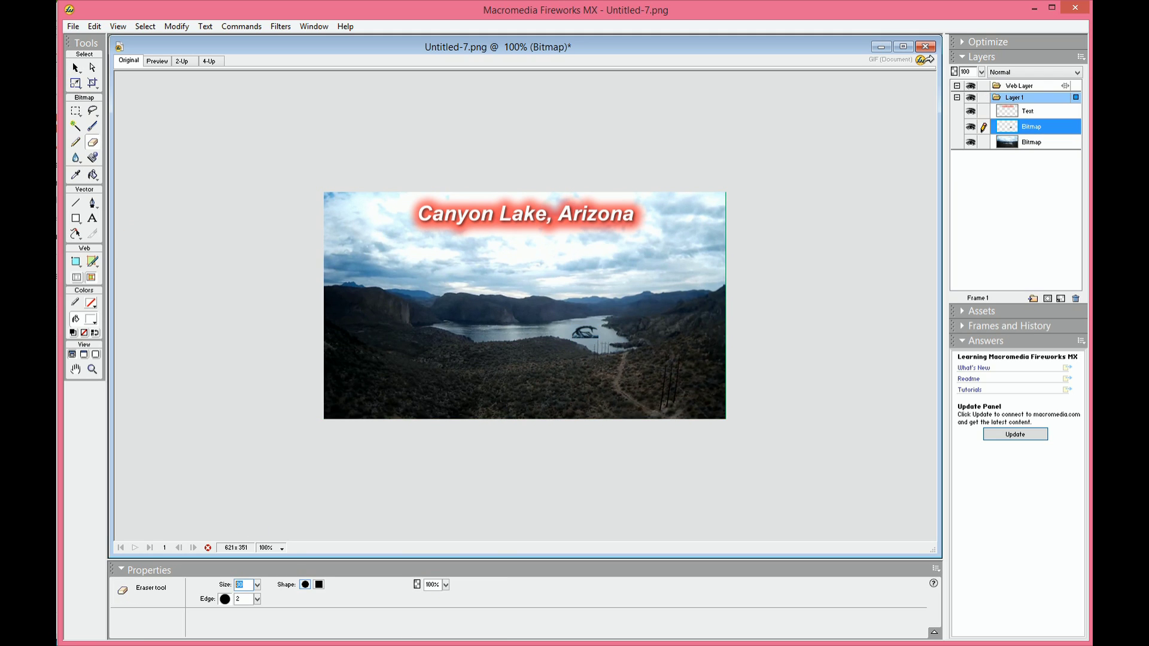
type("5")
left_click_drag(600, 336, 592, 337)
left_click(76, 68)
left_click_drag(585, 332, 586, 331)
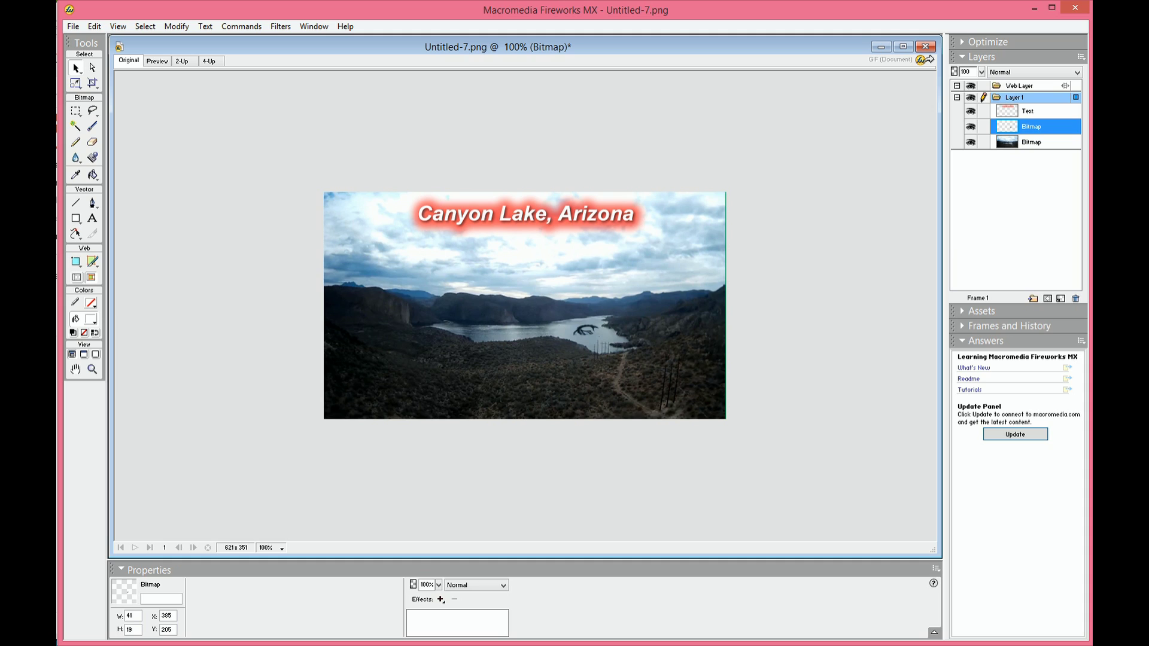
key("ctrl+d")
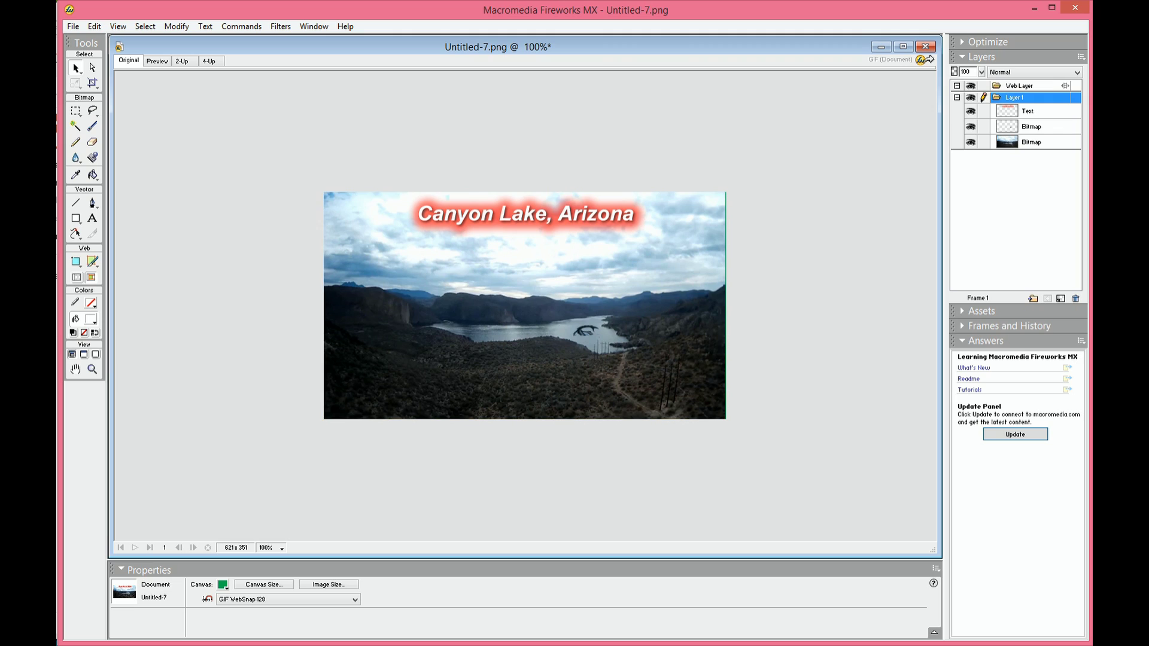
Draw a red line about 154 × 77 pixels from the sky down to the monster, with a stroke width of 2
left_click(75, 203)
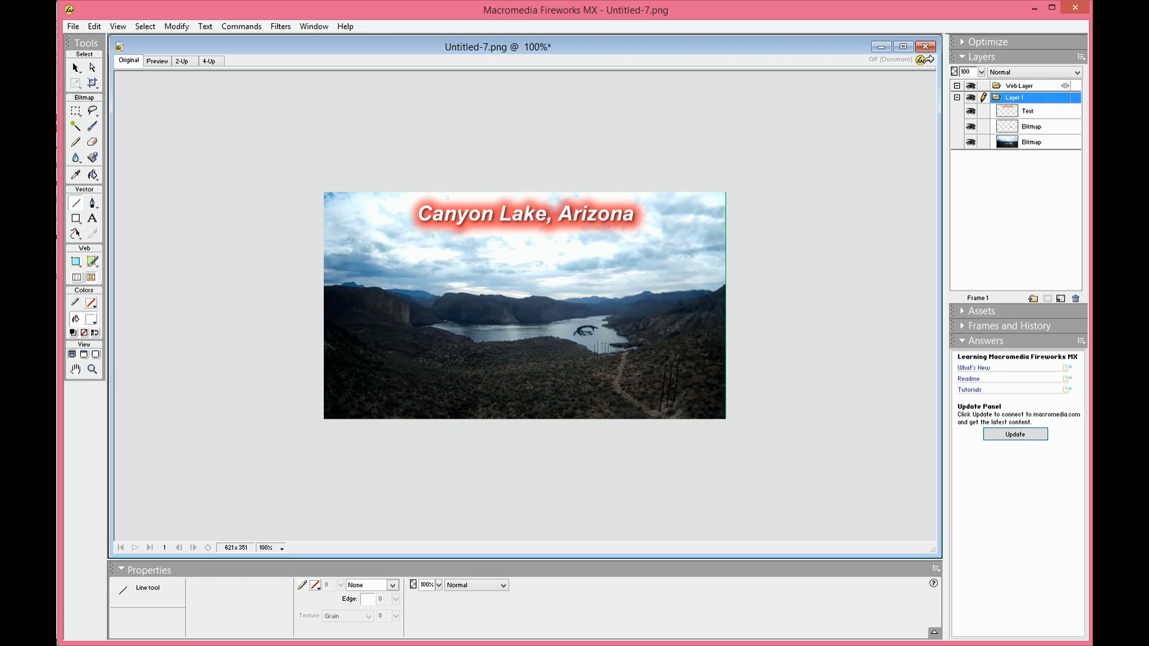
left_click(315, 585)
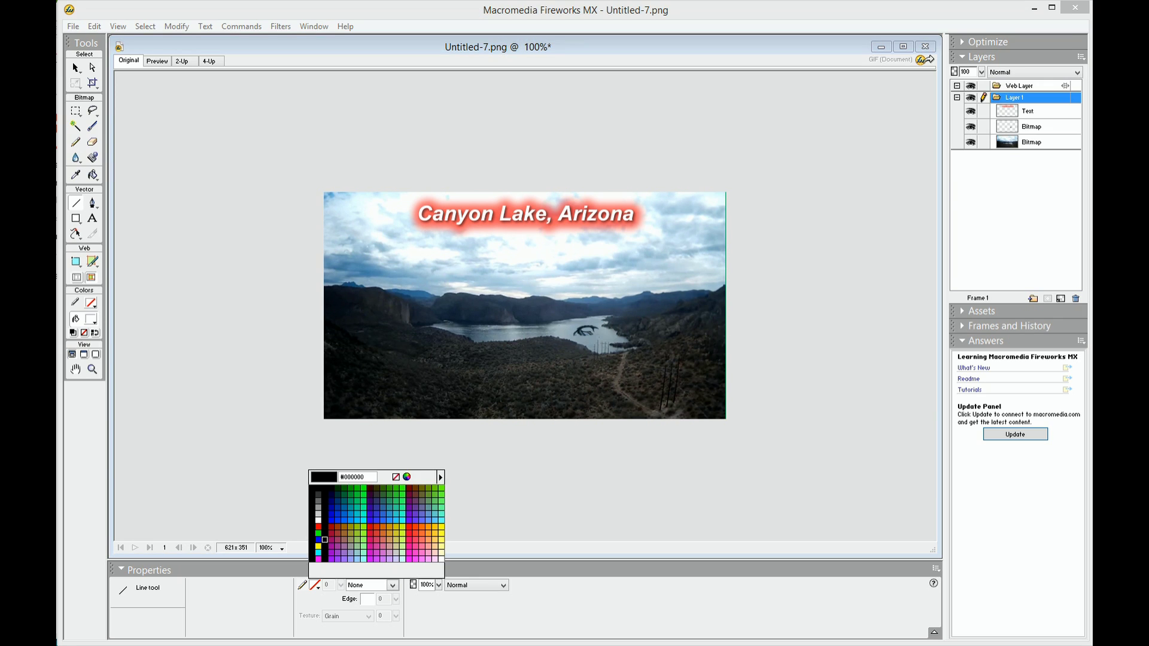
left_click(318, 526)
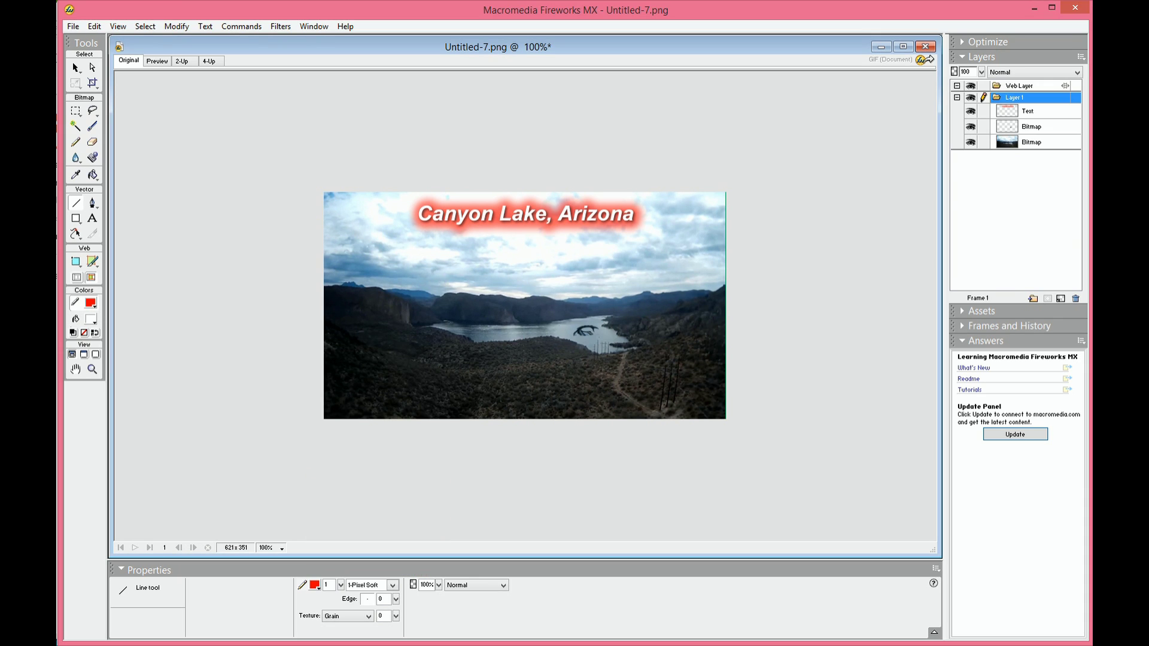
left_click_drag(476, 273, 576, 323)
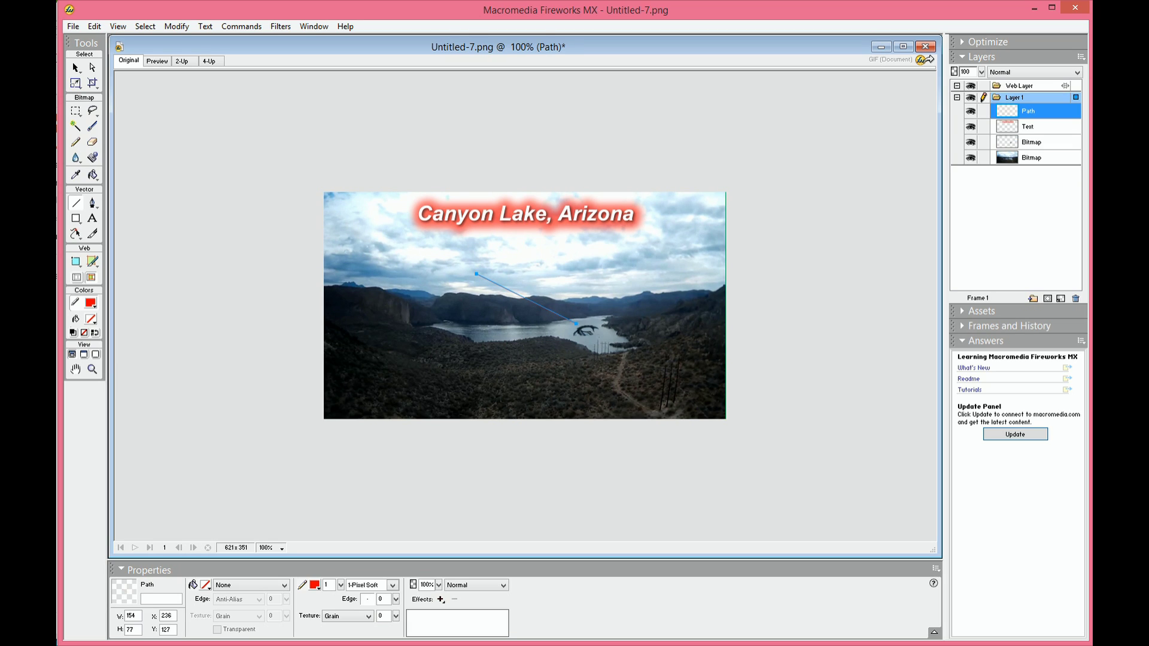
left_click(328, 584)
type("2")
key("Return")
Add arrowhead style 10 of 17 to the end of the red line only, at 100% scale with solid fill
key("alt+c")
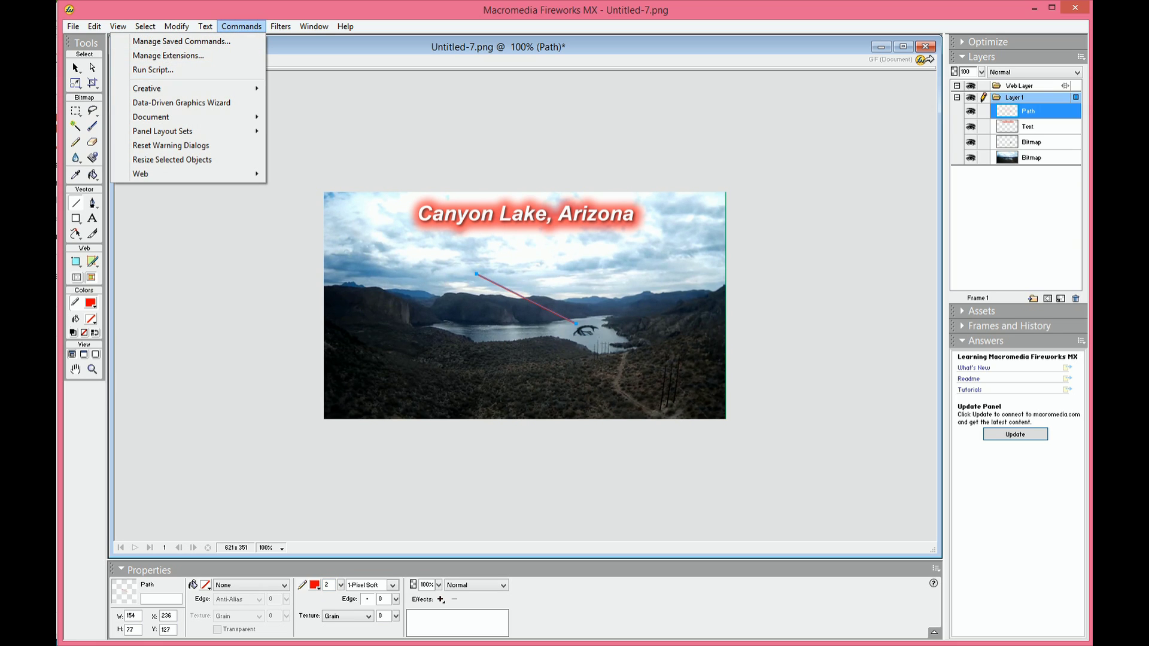
mouse_move(147, 89)
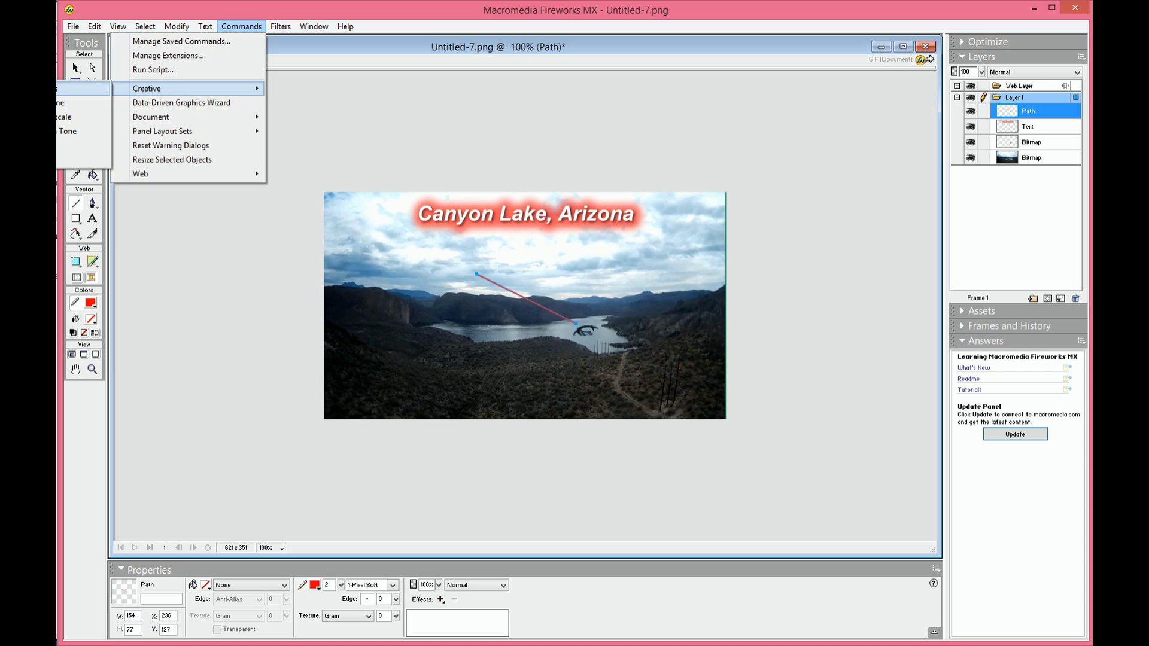
left_click(83, 88)
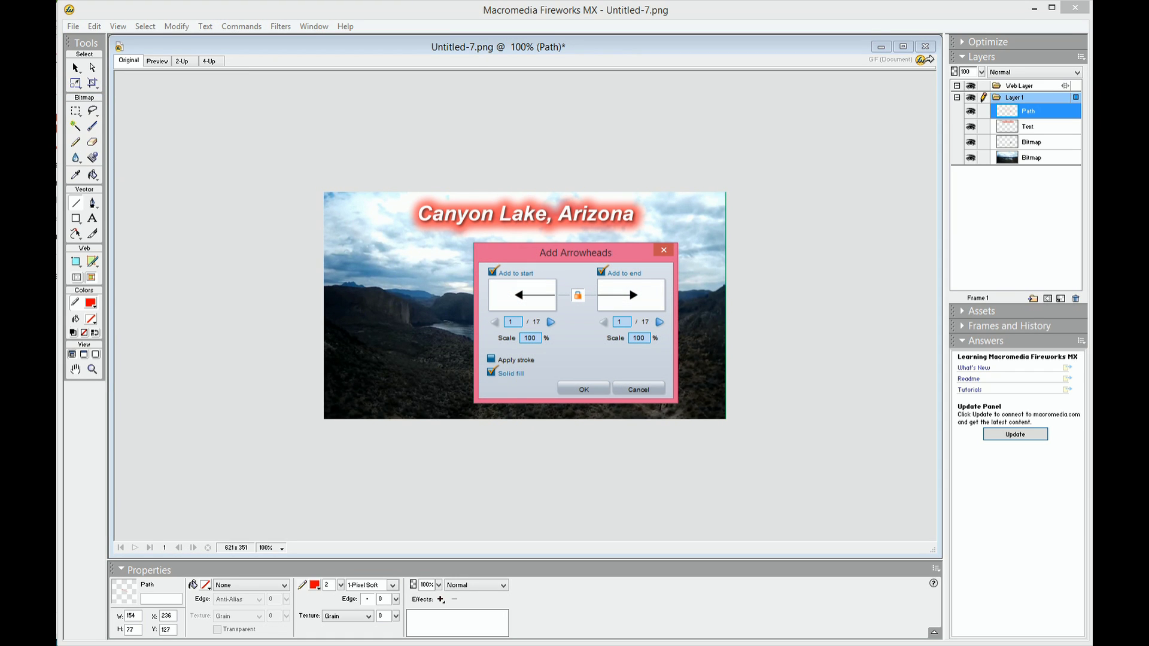
left_click(492, 271)
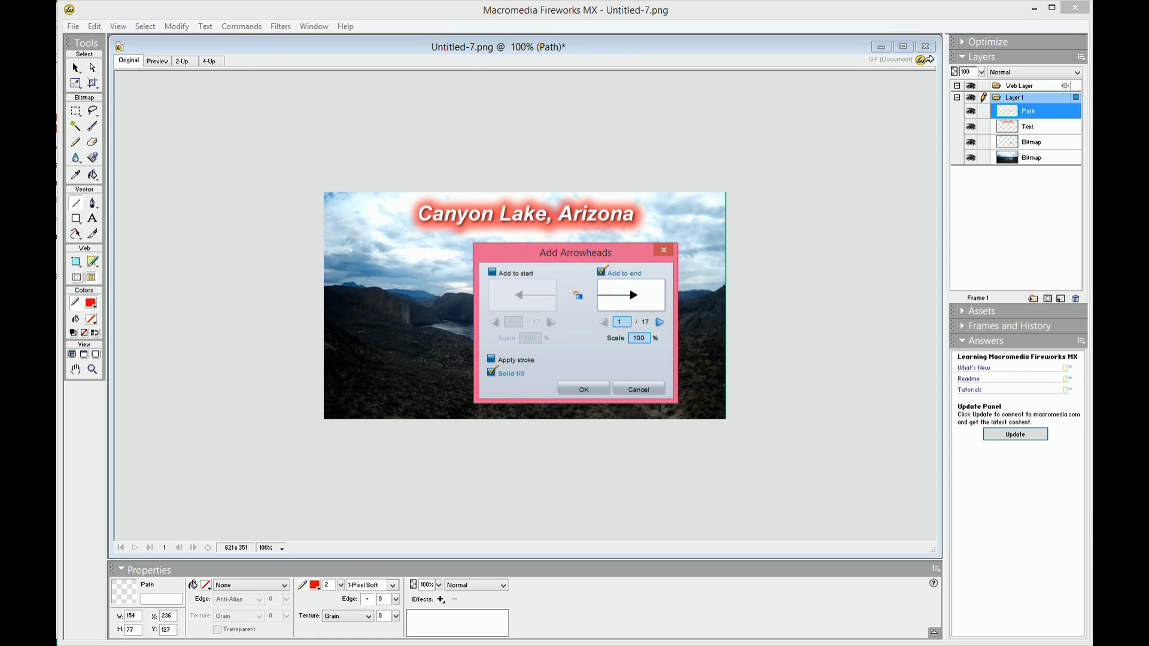
left_click(659, 322)
left_click(659, 322)
left_click(659, 322)
left_click(659, 322)
left_click(659, 322)
left_click(659, 322)
left_click(660, 321)
left_click(659, 322)
left_click(660, 322)
left_click(583, 390)
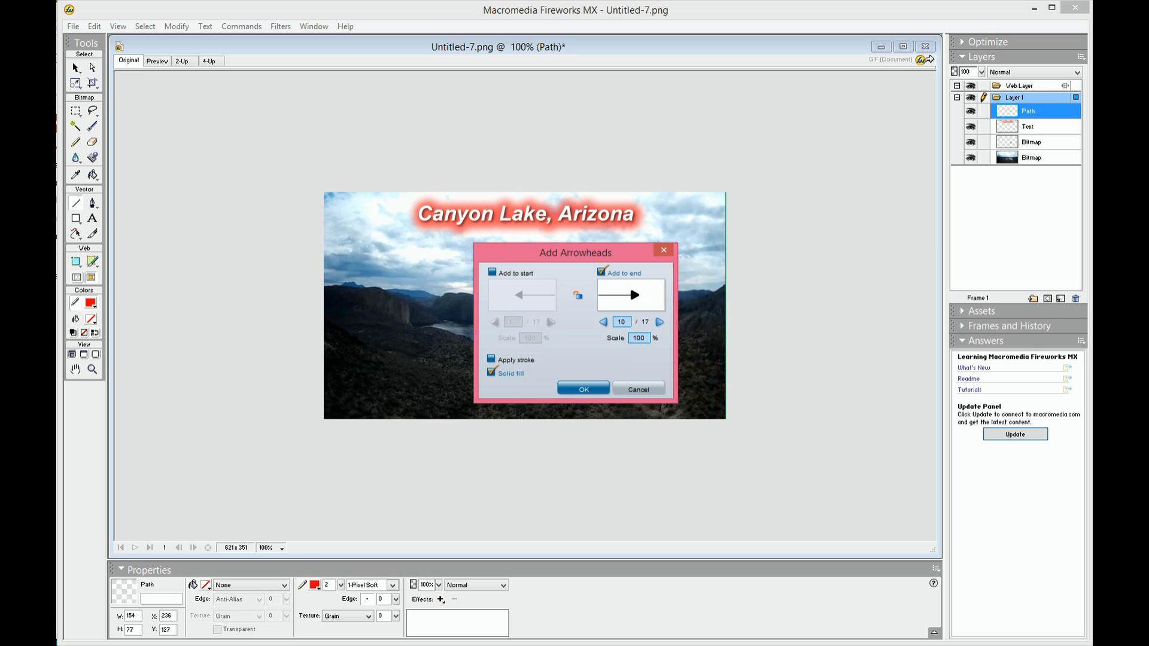
Nudge the red arrow slightly up and left so its tip stops just short of the monster, and deselect it
left_click(75, 67)
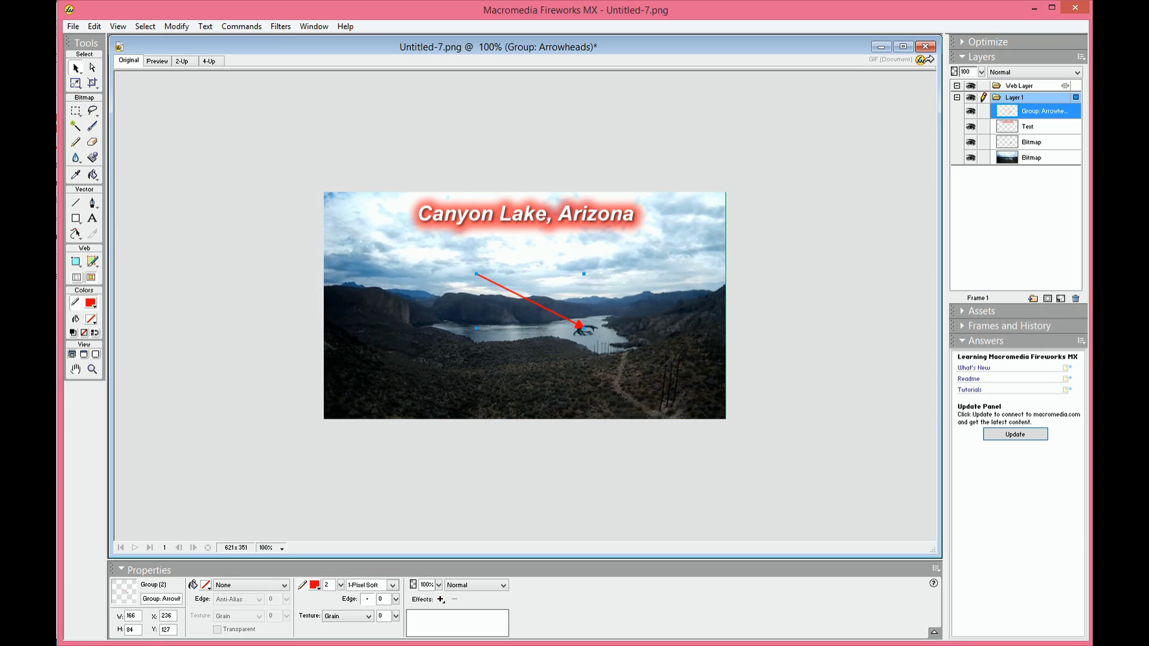
left_click_drag(579, 326, 576, 323)
key("ctrl+d")
Add a left-aligned text label reading "Canyon Lake Monster" in the sky near the arrow's start
left_click(92, 218)
left_click(481, 258)
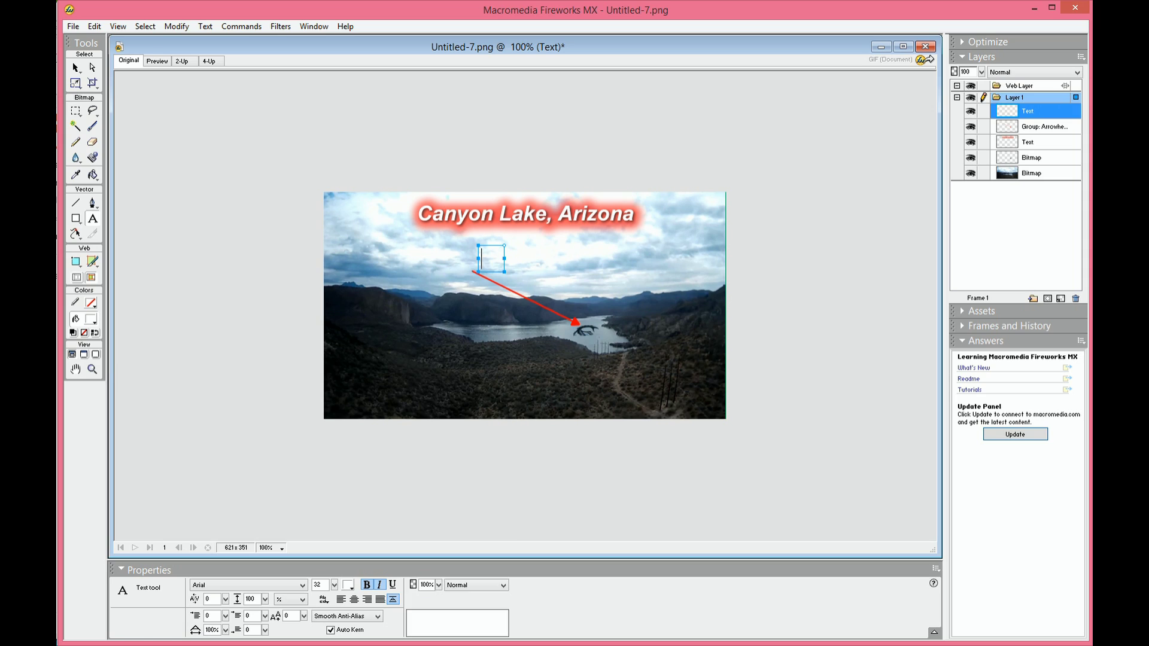
type("Sea")
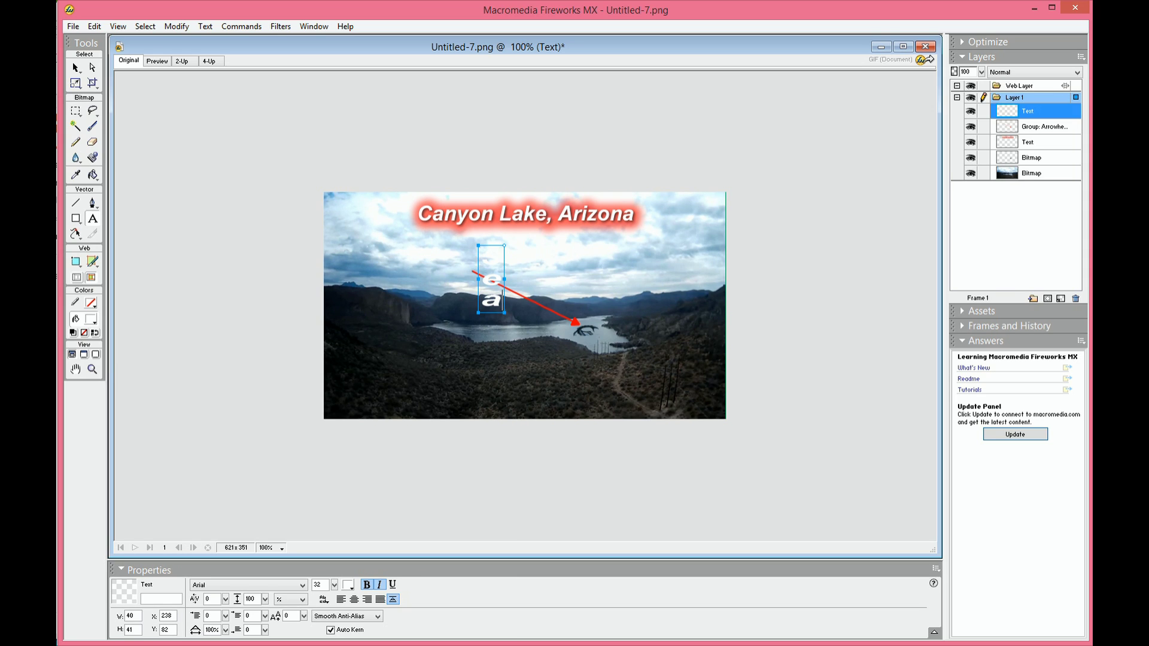
key("BackSpace")
key("BackSpace")
key("BackSpace")
left_click(340, 598)
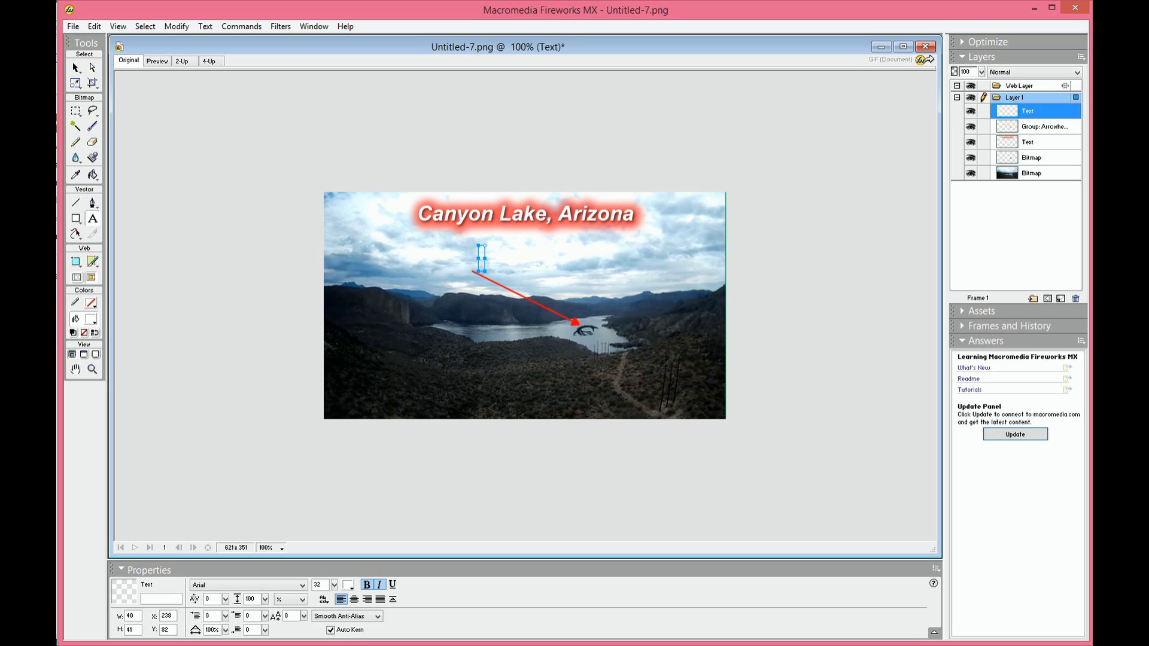
type("Canyon Lake Monster")
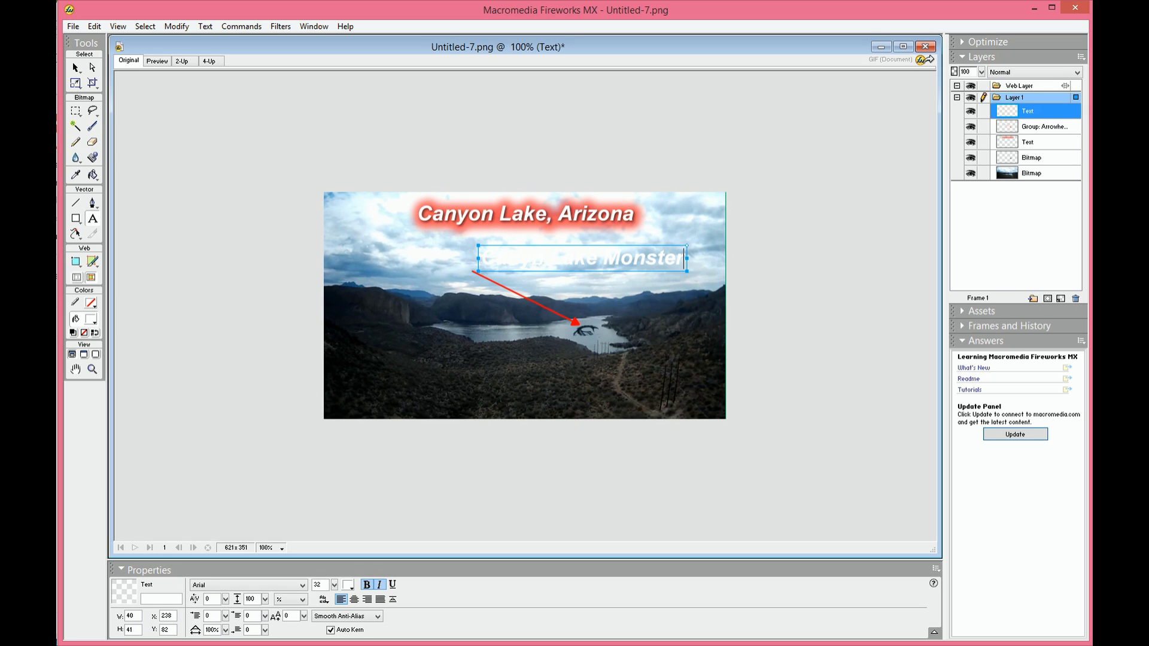
Set the monster label's text color to black
left_click(76, 67)
left_click(347, 584)
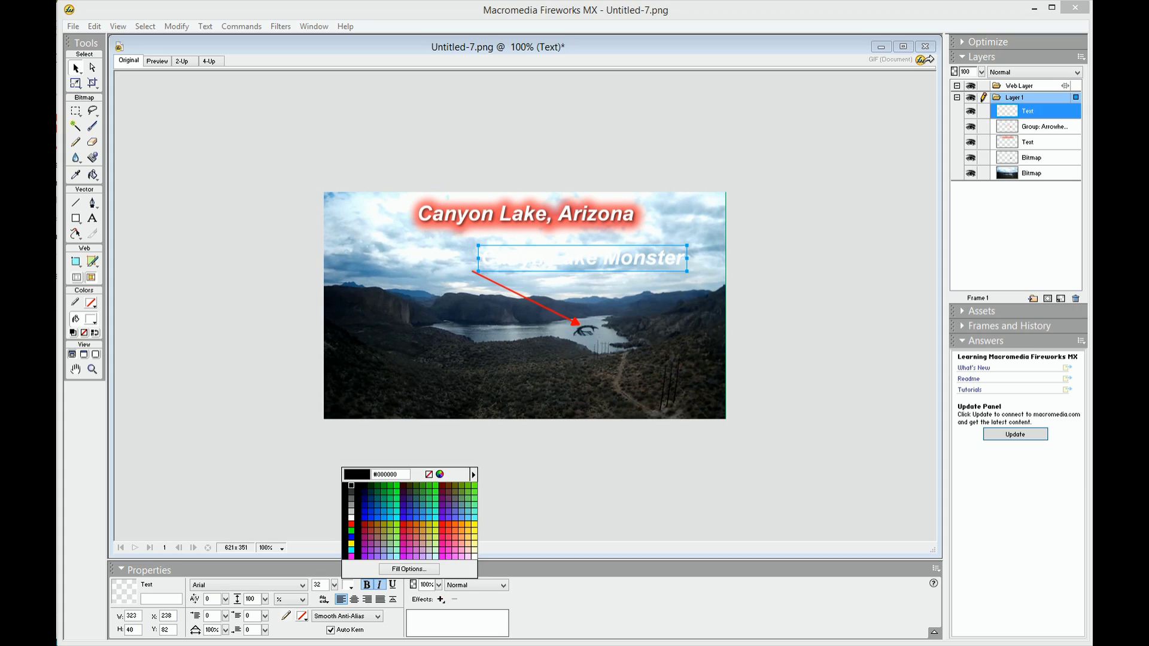
left_click(358, 486)
Insert the missing "o" in the label's "Canyn" and move the label left above the arrow's start
double_click(531, 258)
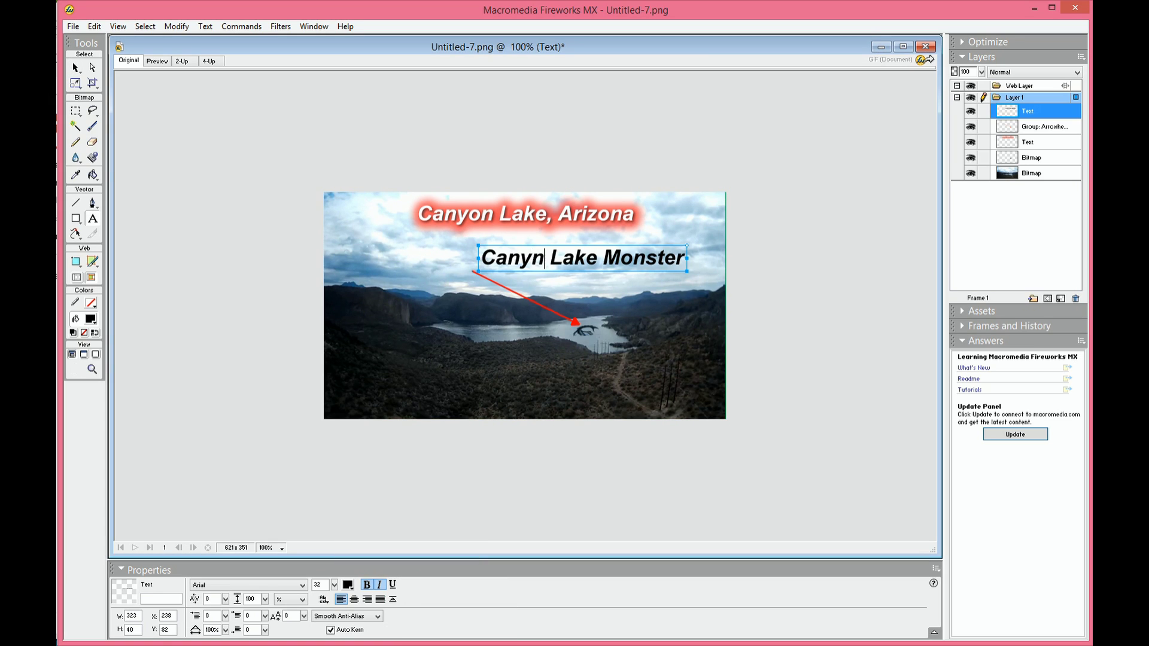
type("o")
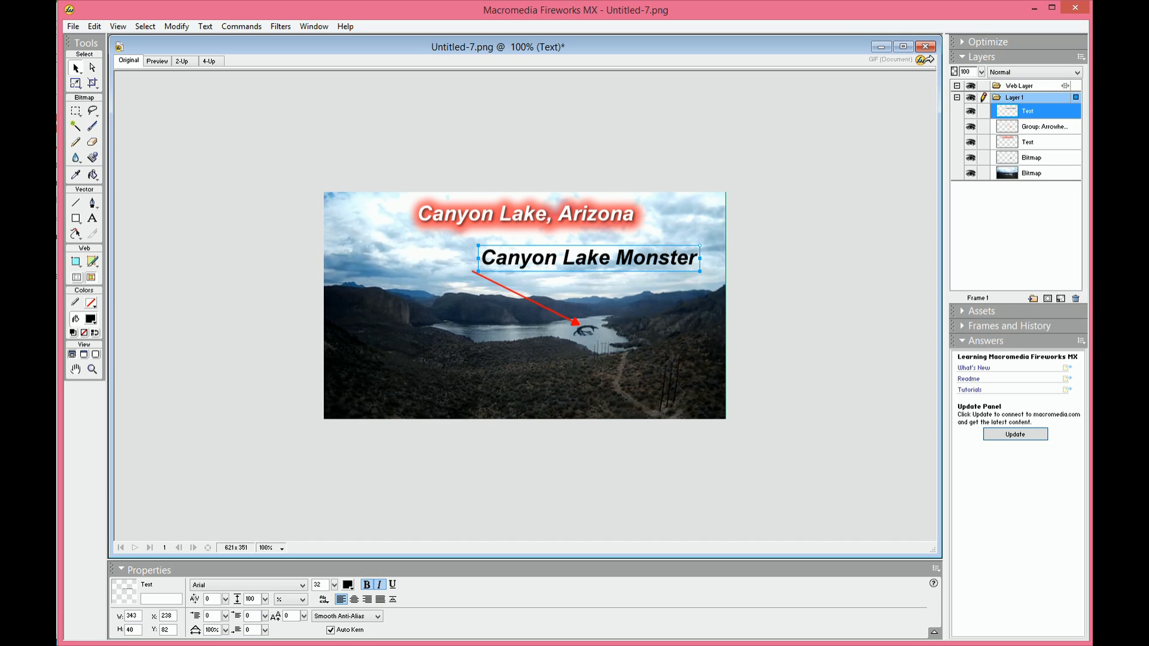
left_click(76, 67)
left_click_drag(589, 258, 478, 259)
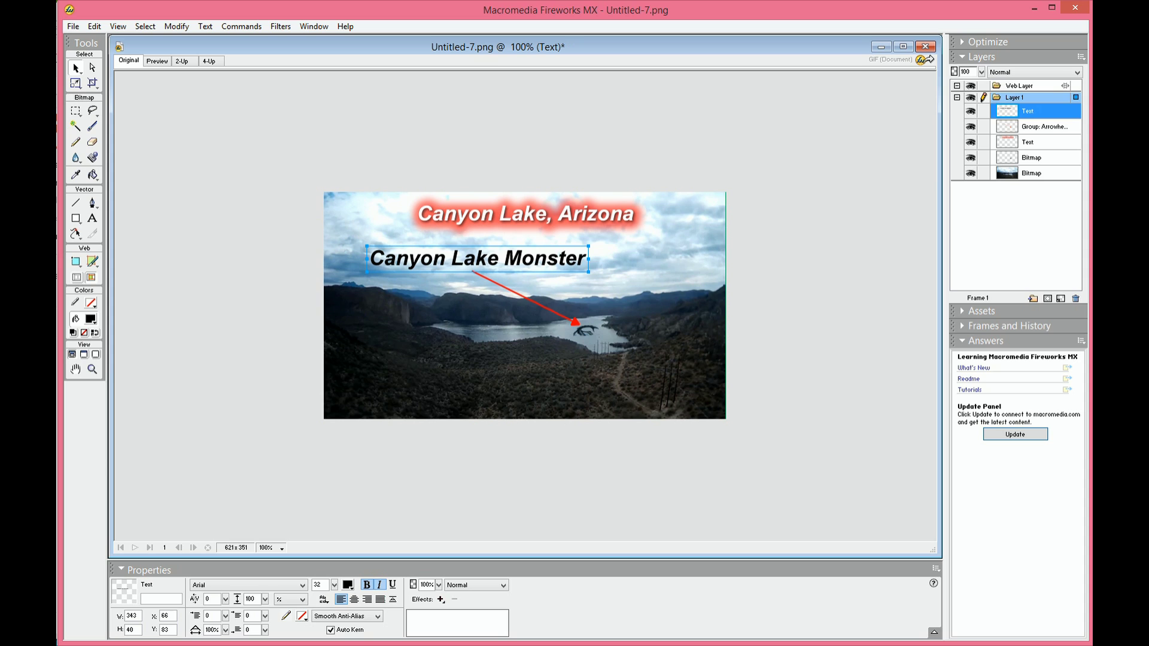
Change the monster label's font to BATAVIA and its text color to red
left_click(302, 585)
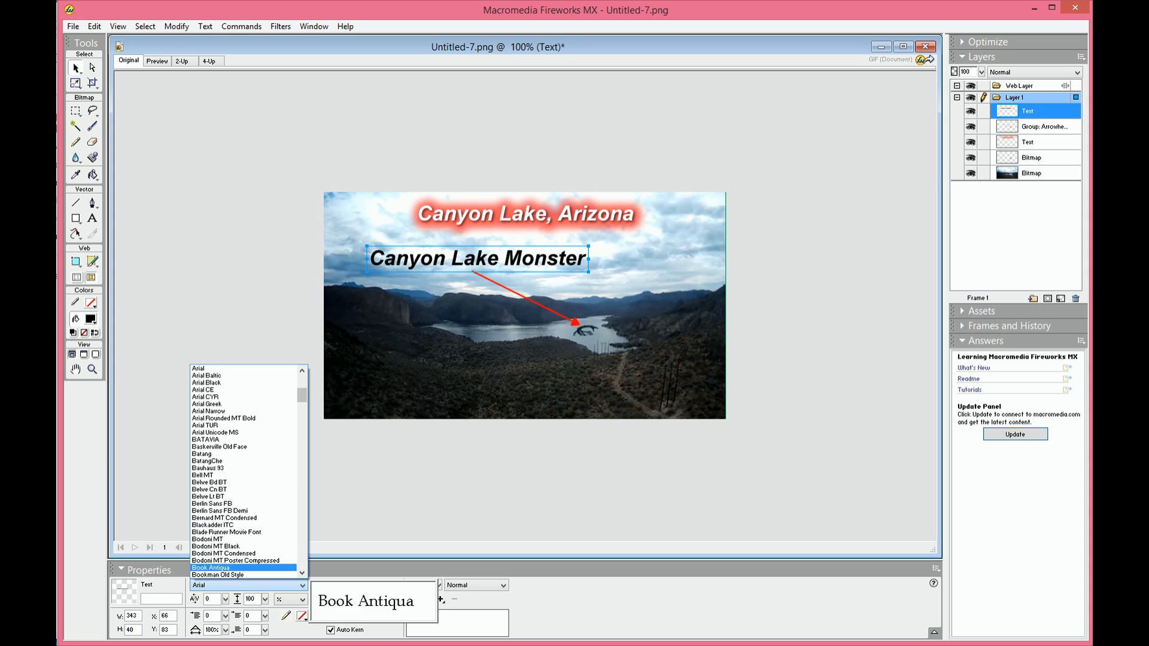
key("Up")
key("Up")
key("Up")
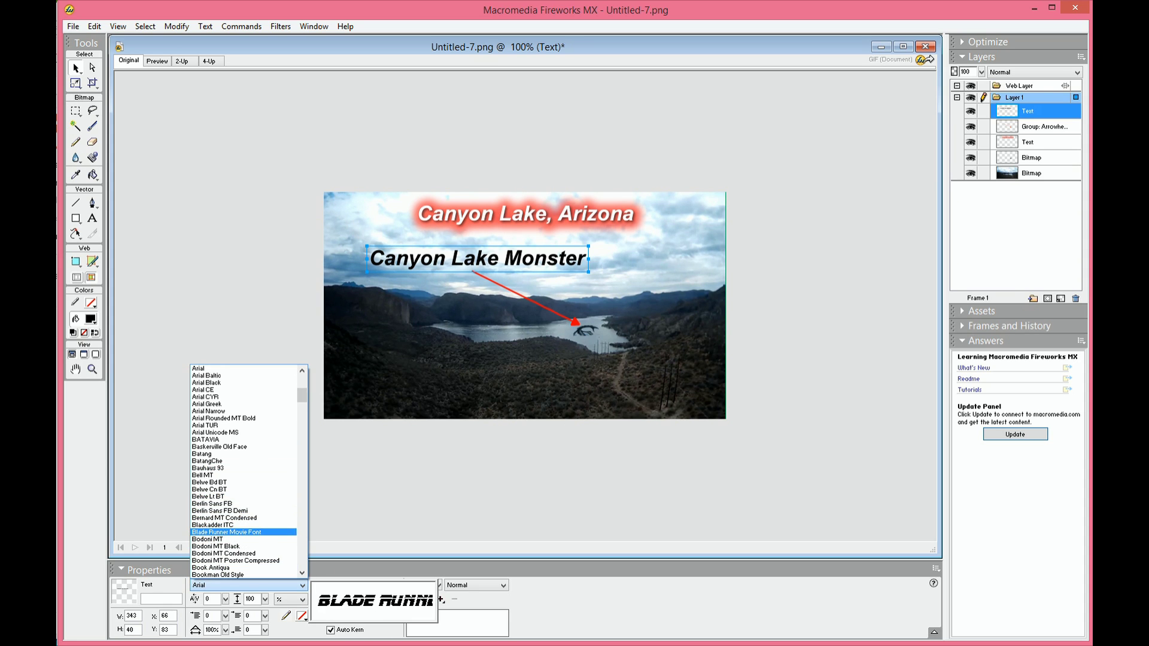
key("Up")
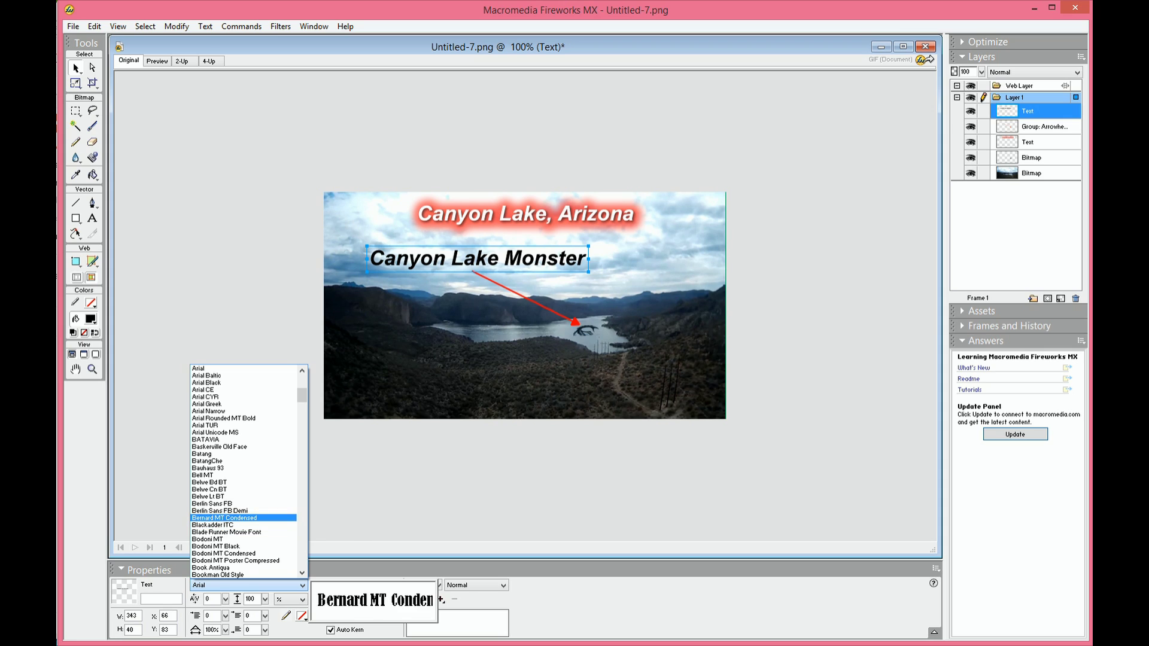
key("Up")
key("Up")
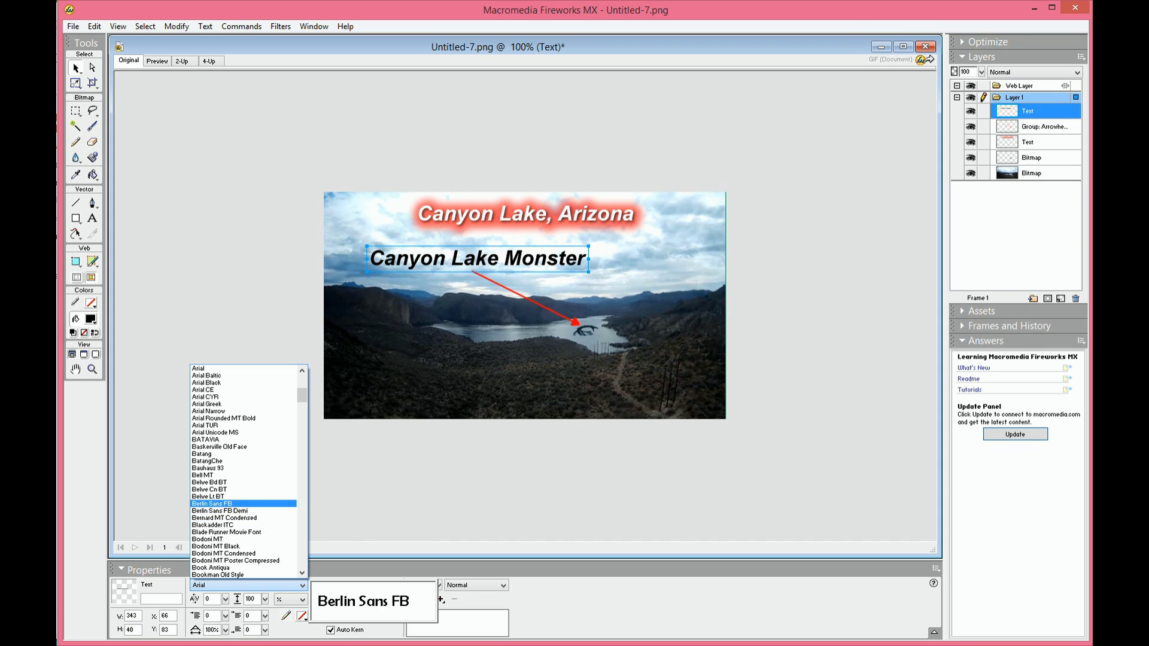
key("Up")
key("Up")
key("Up")
key("Up")
key("Up")
key("Up")
key("Up")
key("Up")
key("Up")
key("Up")
key("Up")
key("Up")
key("Down")
key("Down")
key("Down")
key("Down")
key("Up")
key("Down")
key("Up")
key("Return")
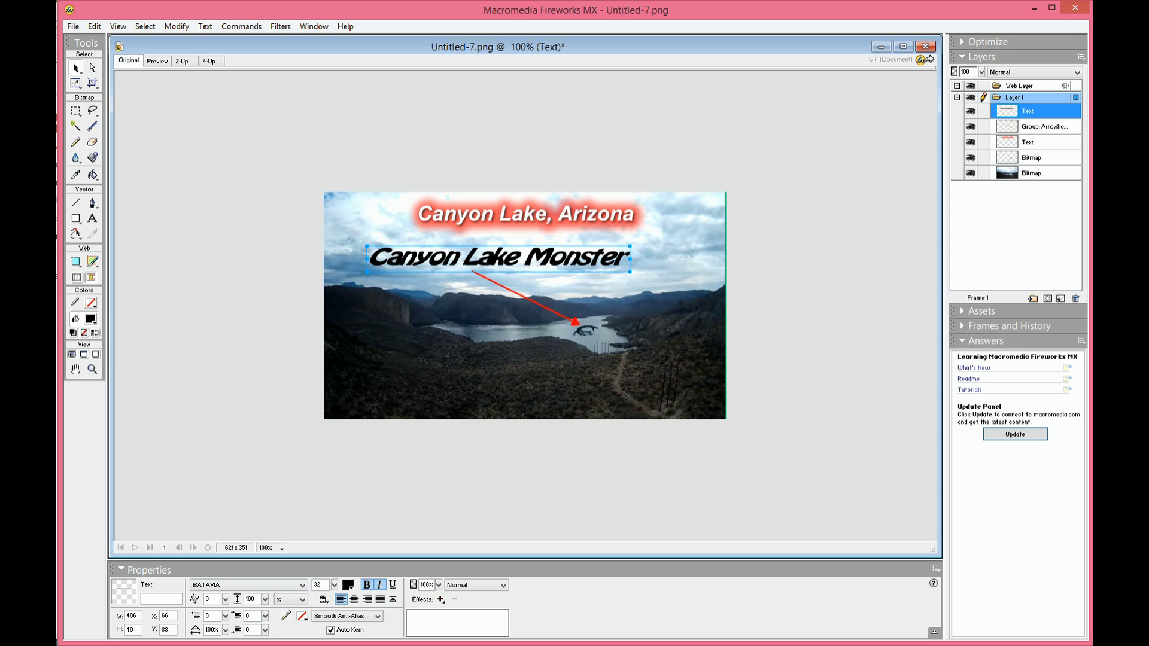
left_click(347, 585)
left_click(345, 524)
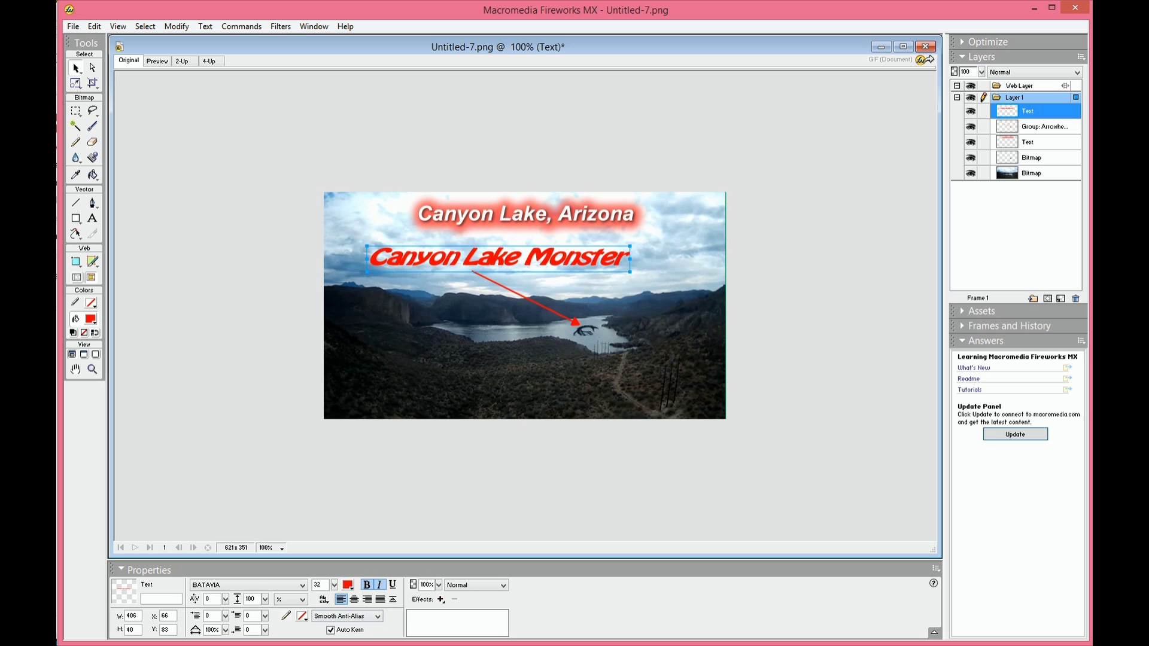
Add a yellow Glow effect to the monster label and nudge it up and left to X 53, Y 75
left_click(440, 599)
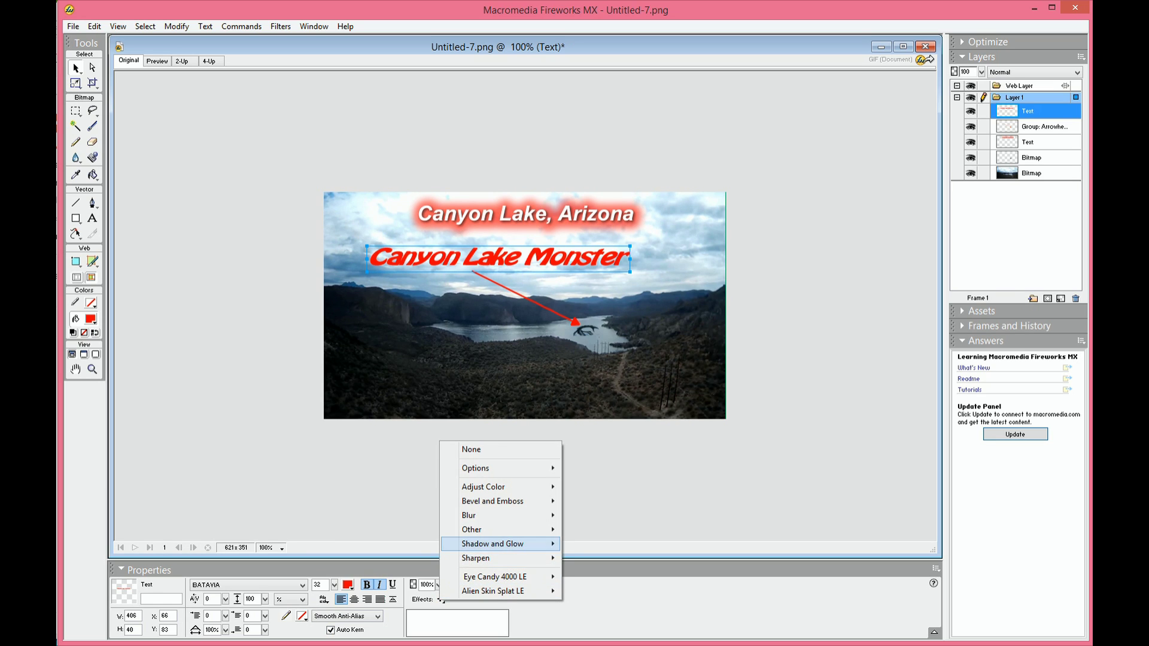
mouse_move(491, 543)
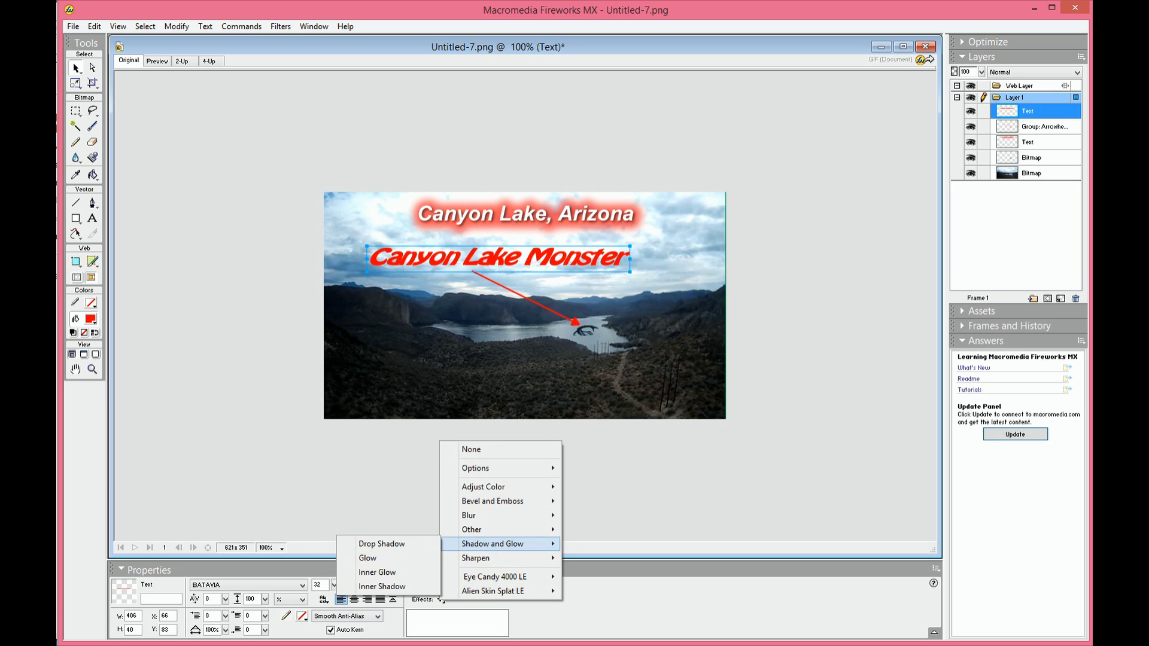
left_click(367, 557)
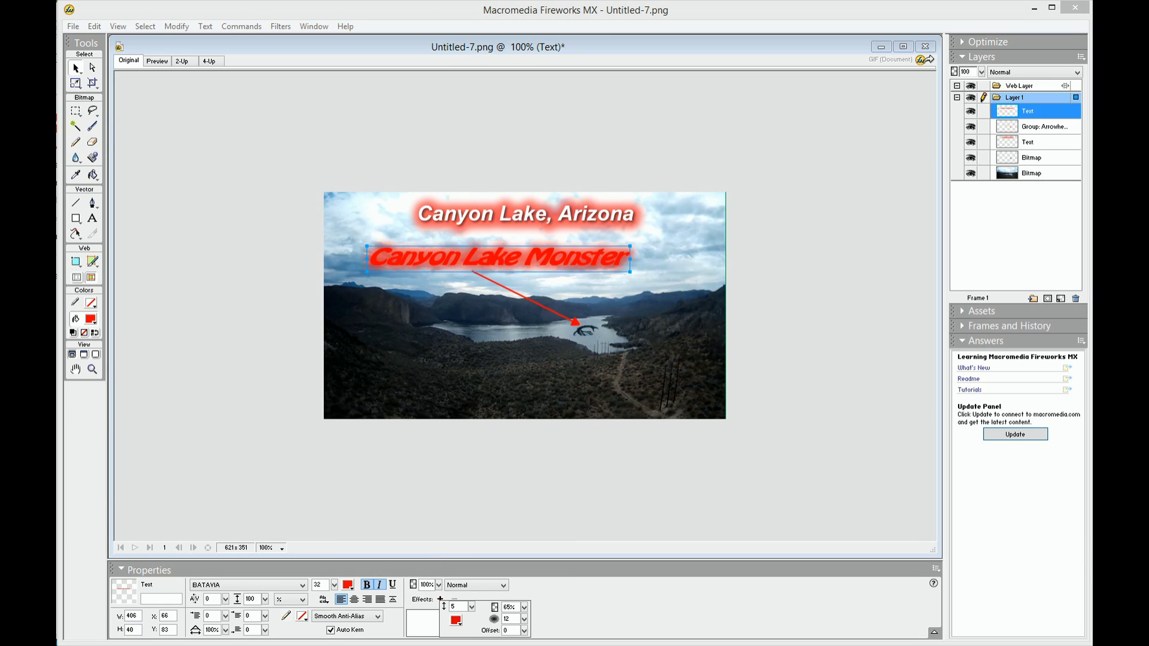
left_click(456, 620)
left_click(461, 597)
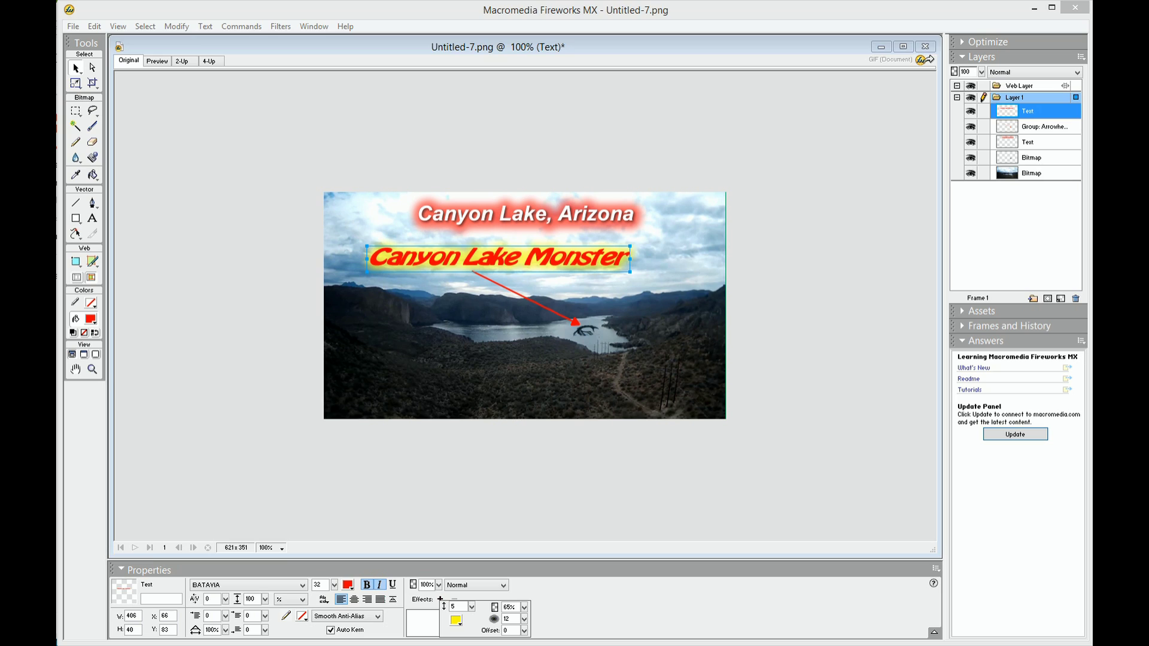
key("Return")
left_click_drag(497, 258, 489, 253)
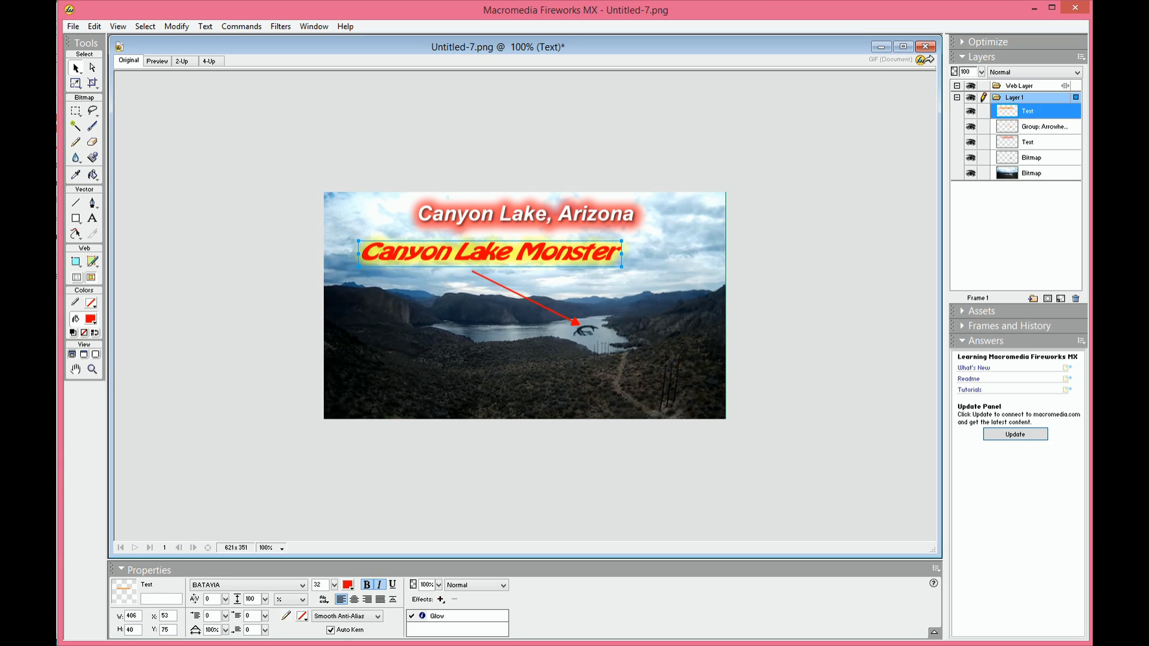
key("ctrl+d")
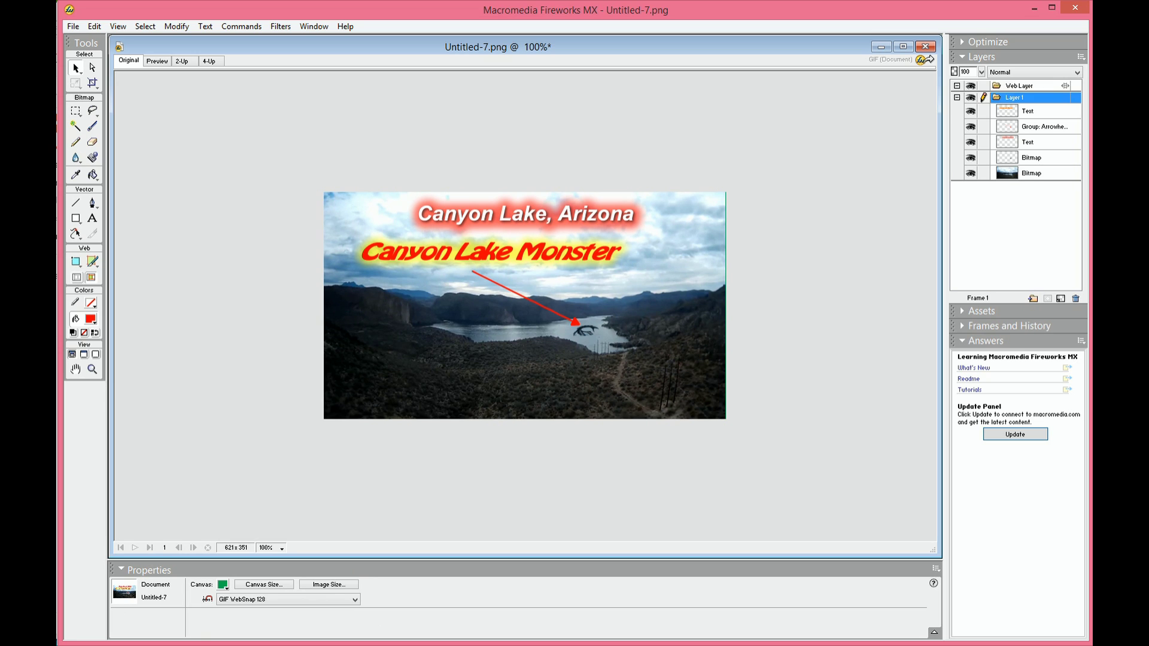
Switch to the browser's red arrow image results and open the clipartbest.com block arrow at full size
key("alt+Tab")
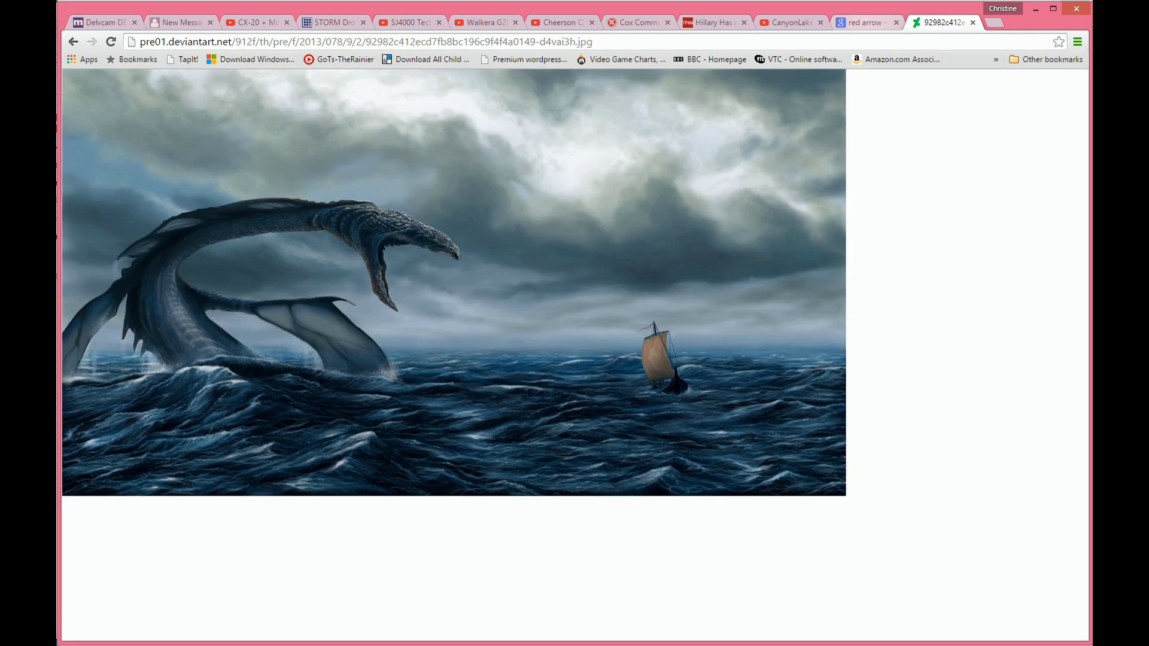
left_click(864, 22)
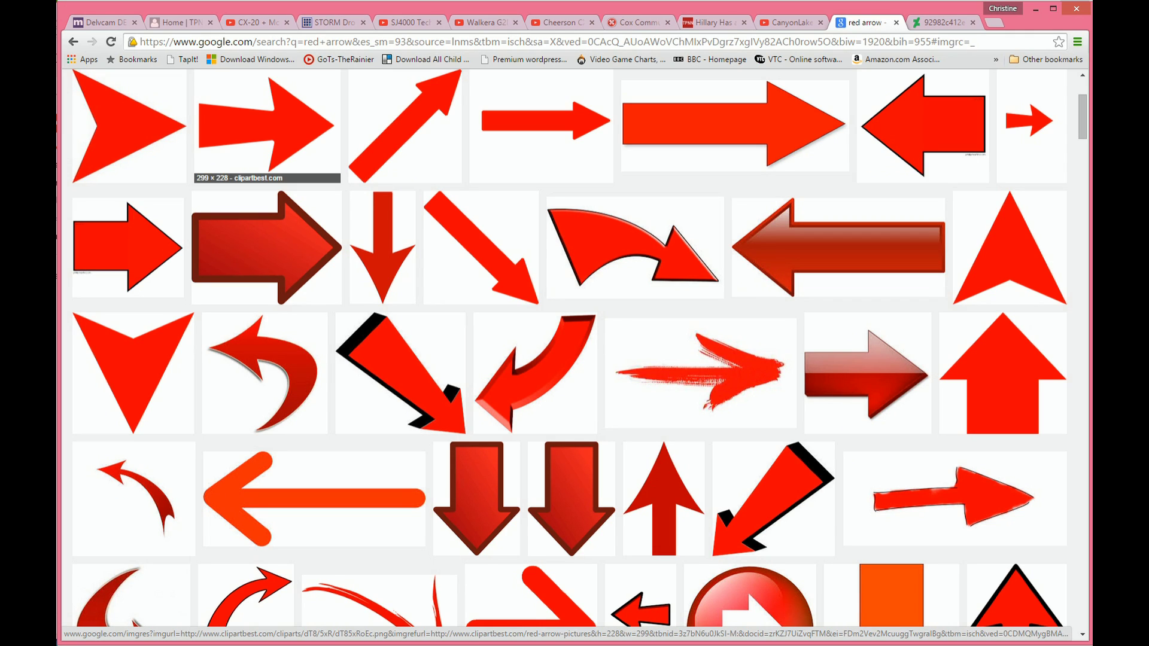
left_click(266, 126)
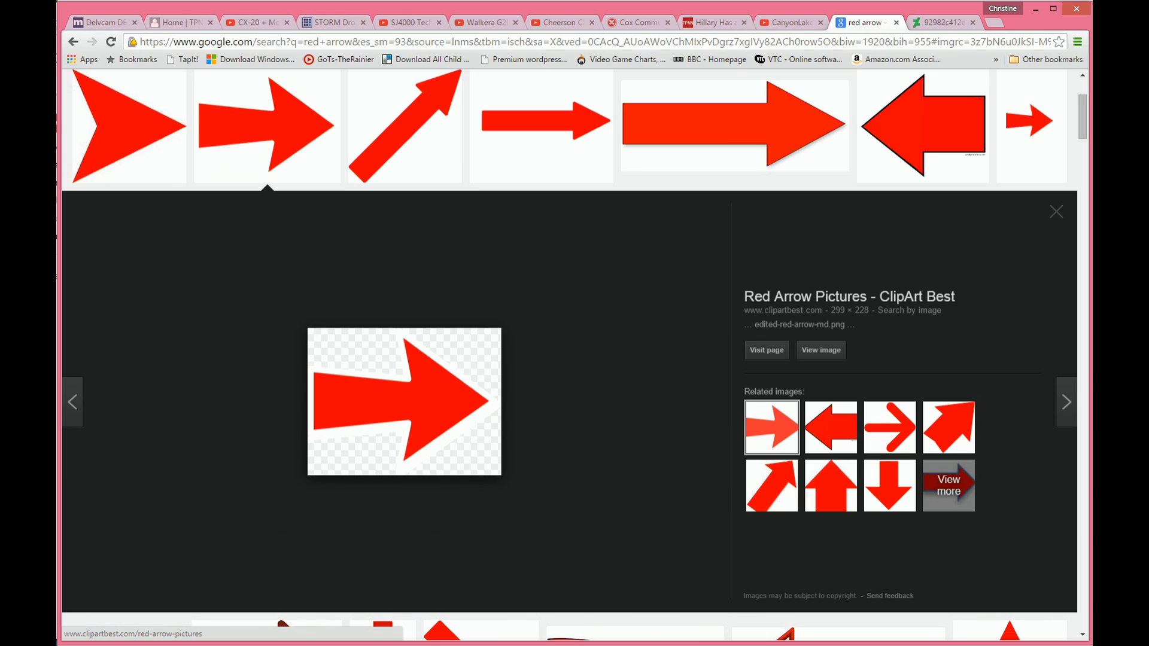
left_click(821, 350)
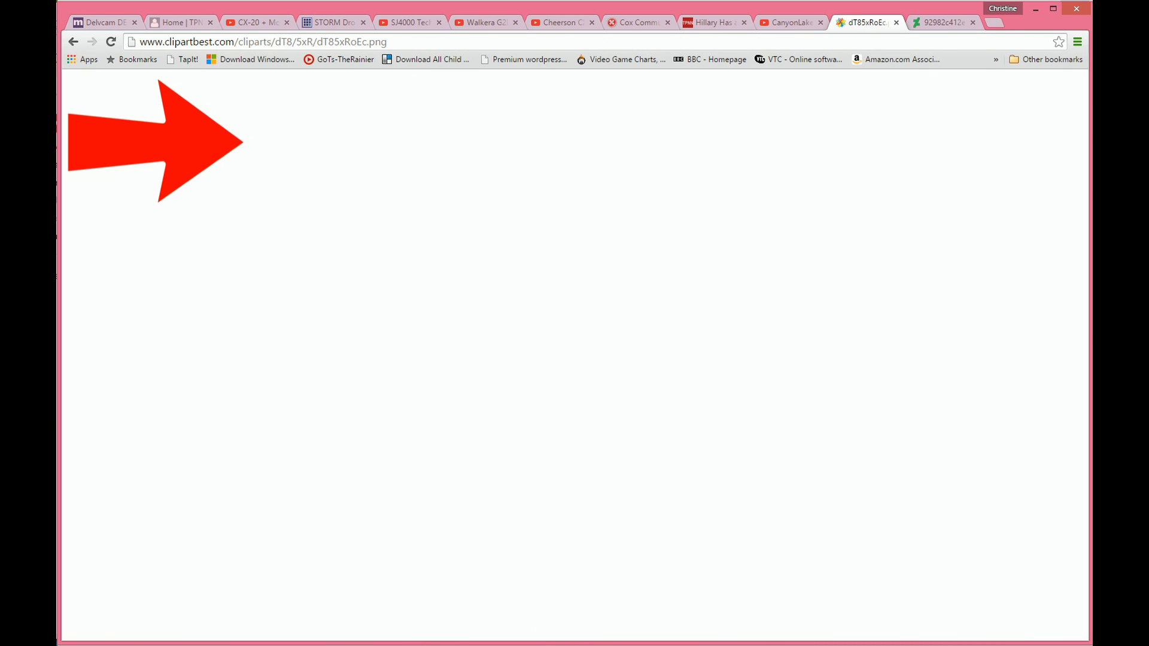
Save the full-size red arrow image to disk under the name redarrow
right_click(152, 126)
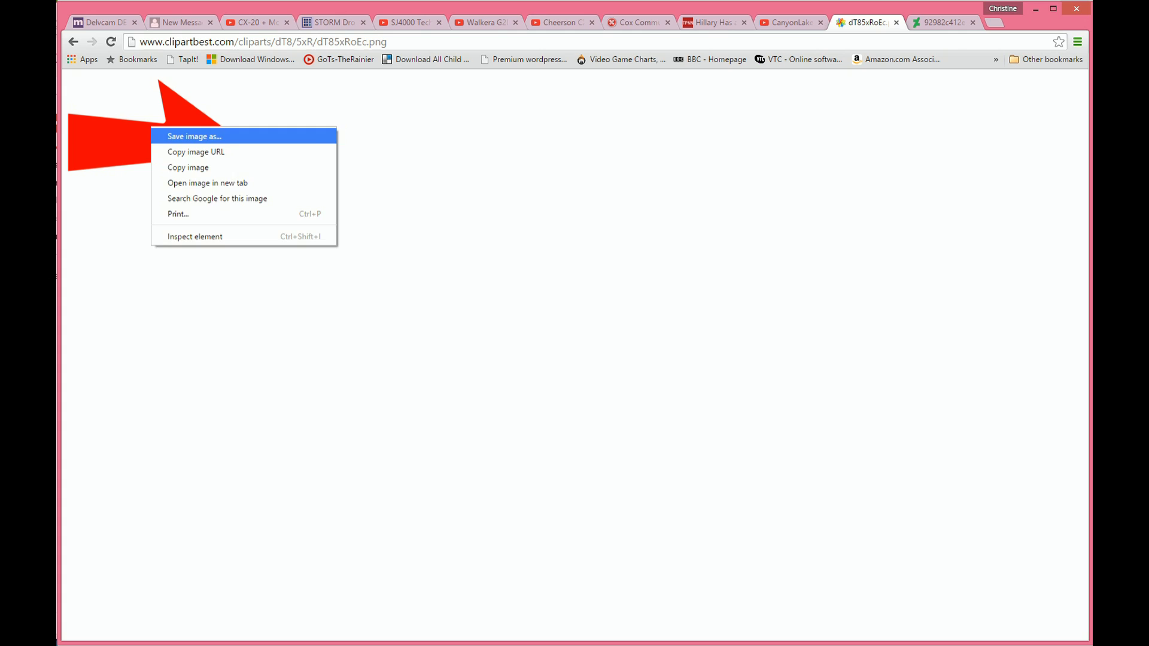
left_click(179, 136)
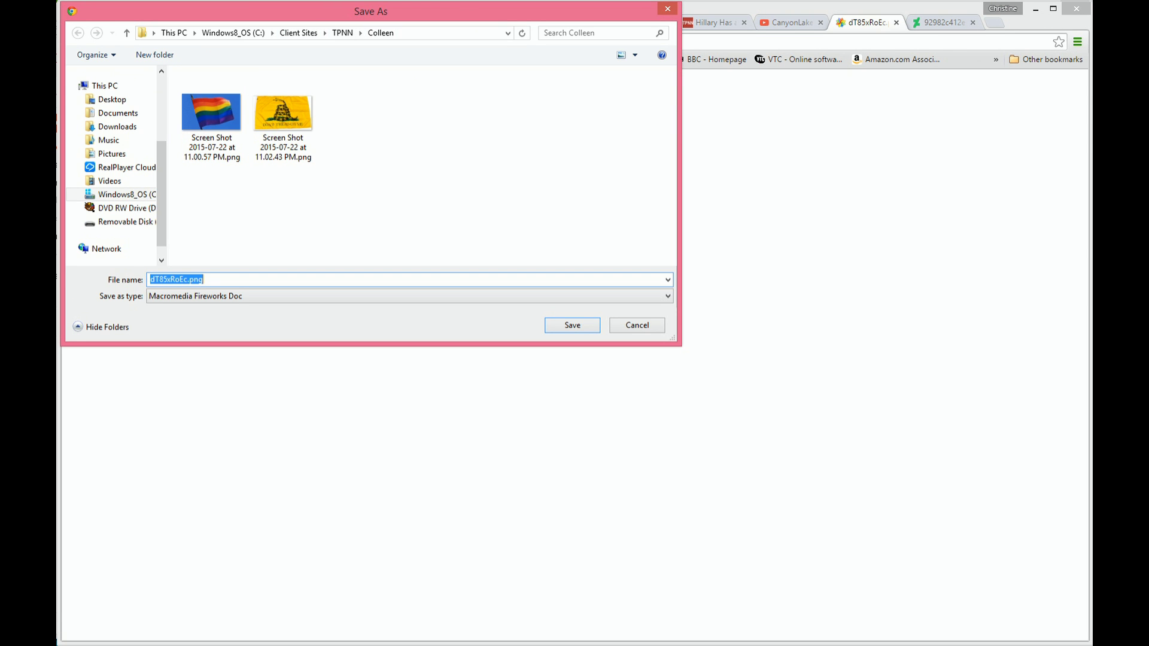
left_click_drag(188, 280, 149, 280)
type("redarrow")
key("Return")
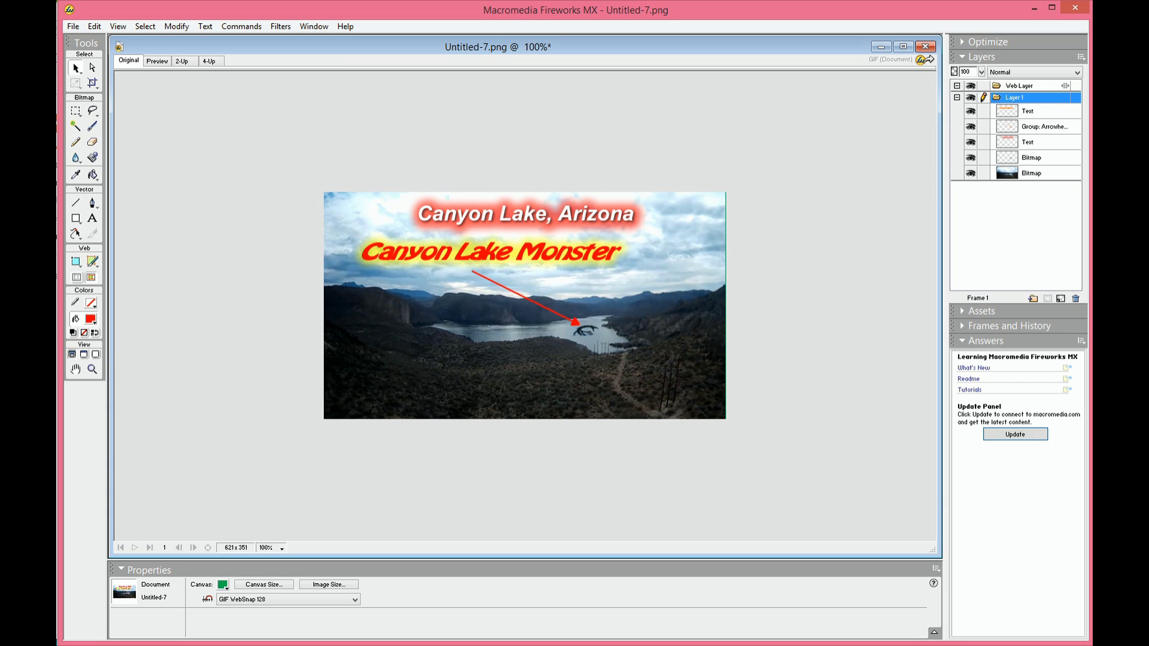
Open redarrow.png in Fireworks
left_click(73, 27)
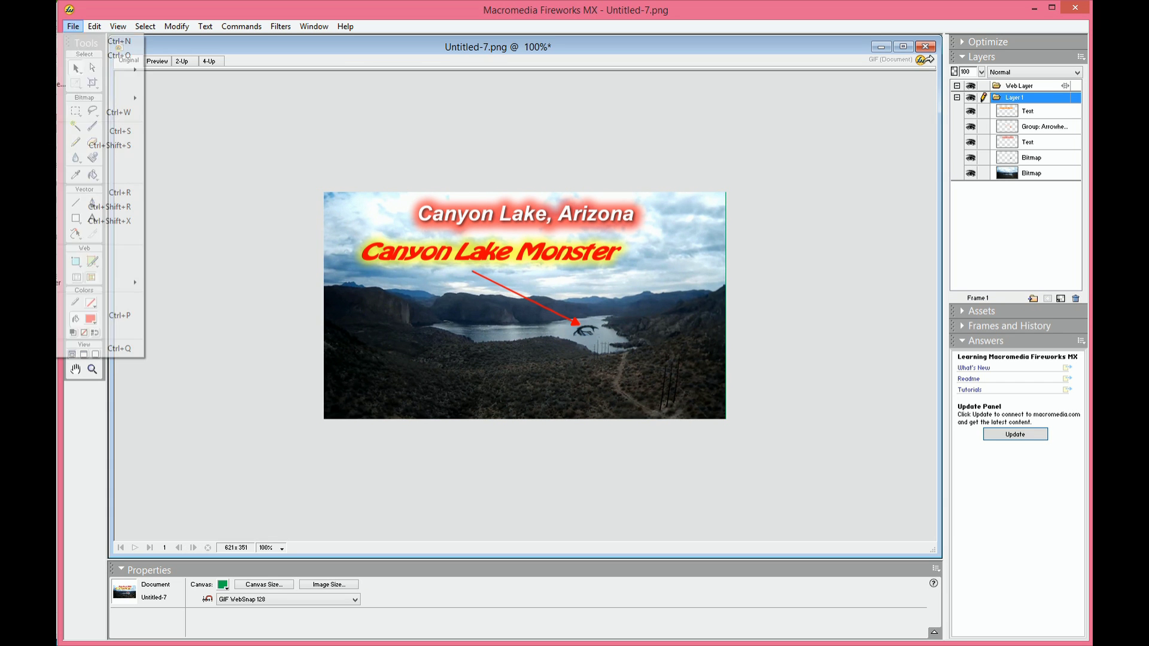
left_click(83, 55)
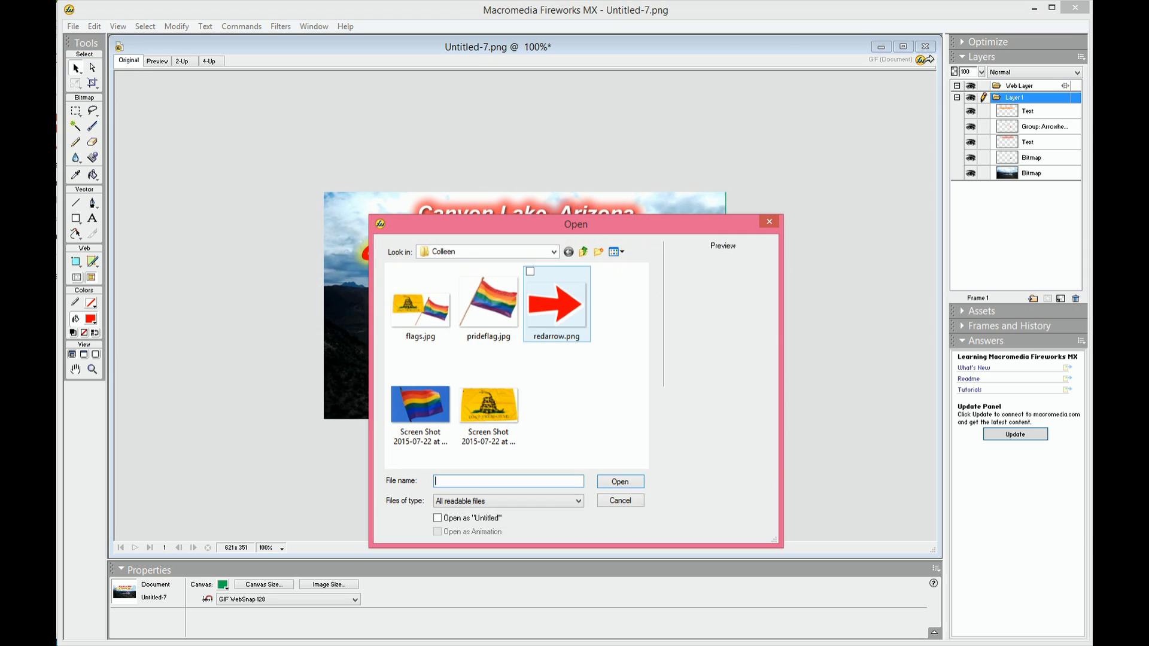
double_click(555, 303)
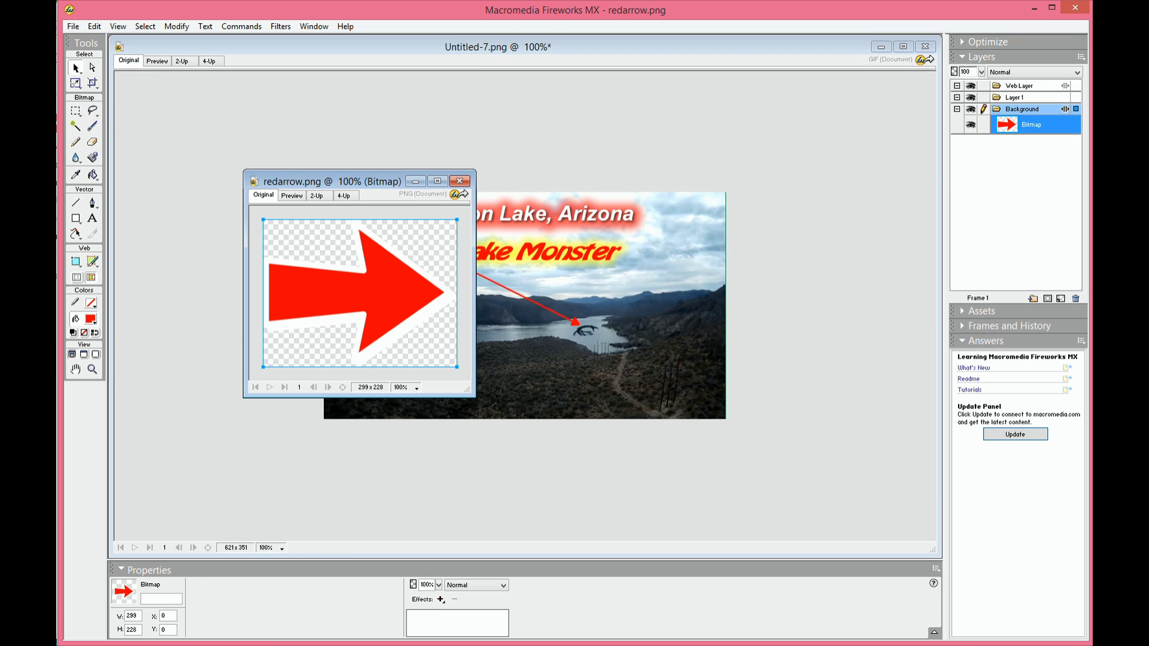
Copy the arrow bitmap, close its file, and paste the arrow into the Canyon Lake document without resampling
left_click(94, 26)
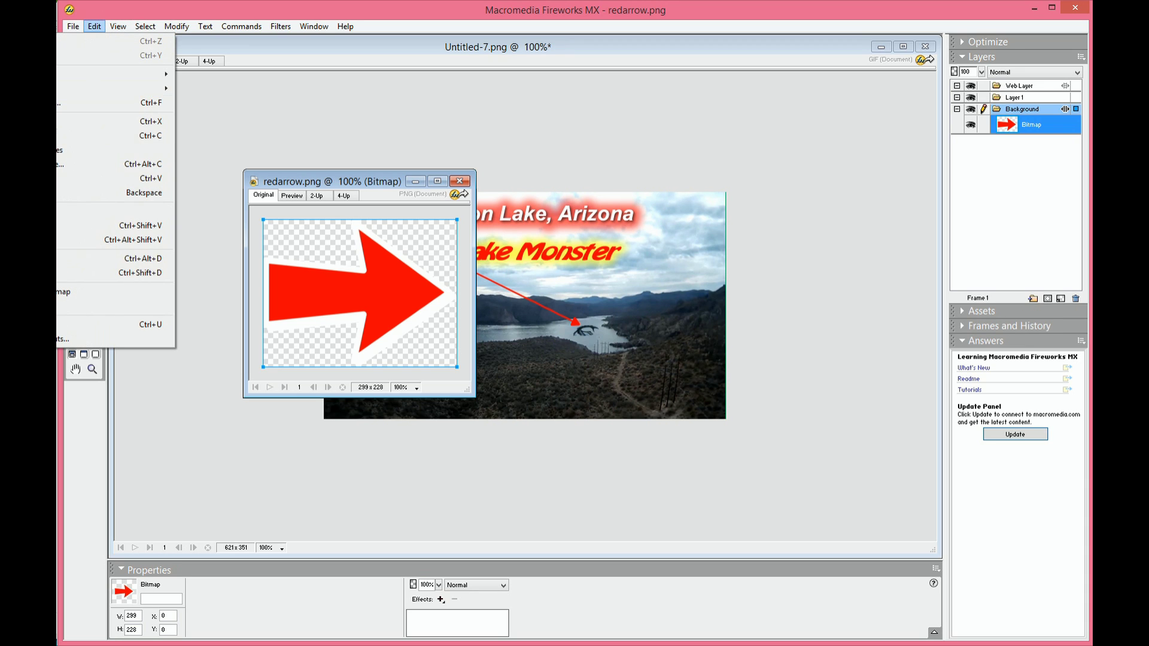
left_click(115, 135)
left_click(459, 181)
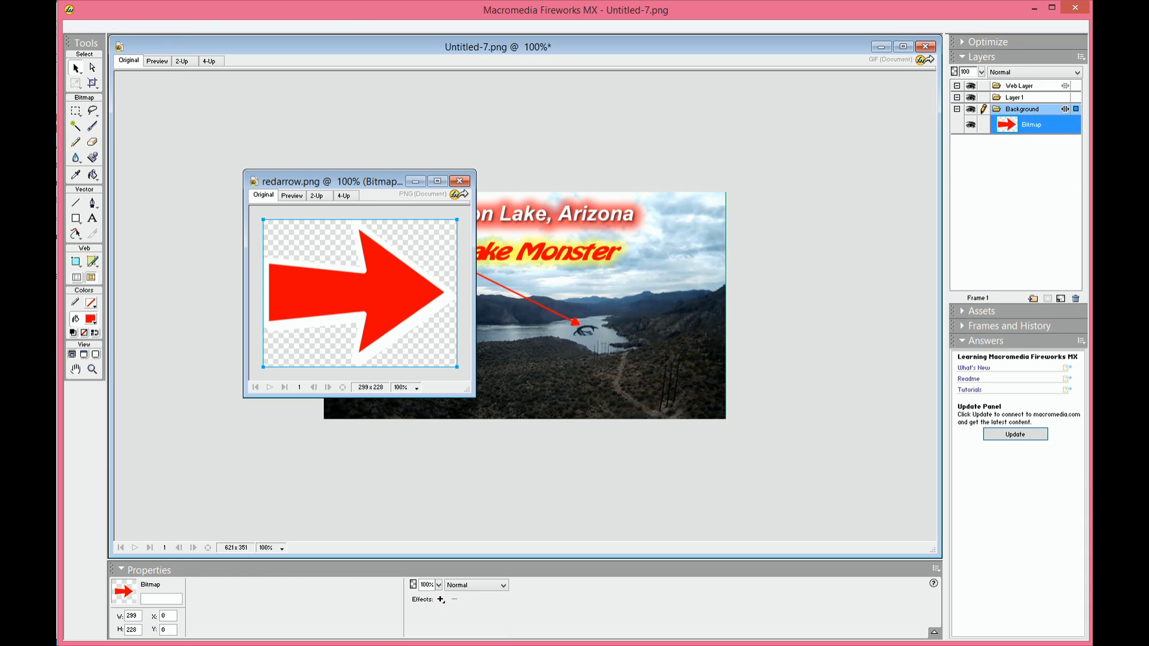
key("ctrl+v")
right_click(399, 339)
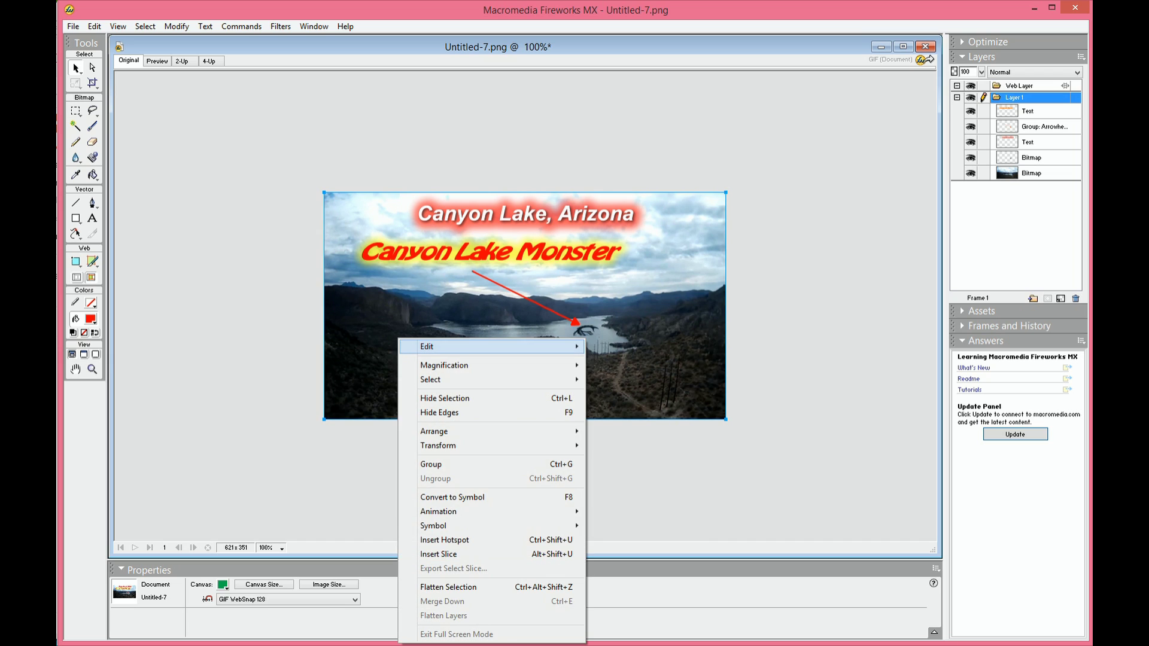
mouse_move(430, 346)
left_click(242, 403)
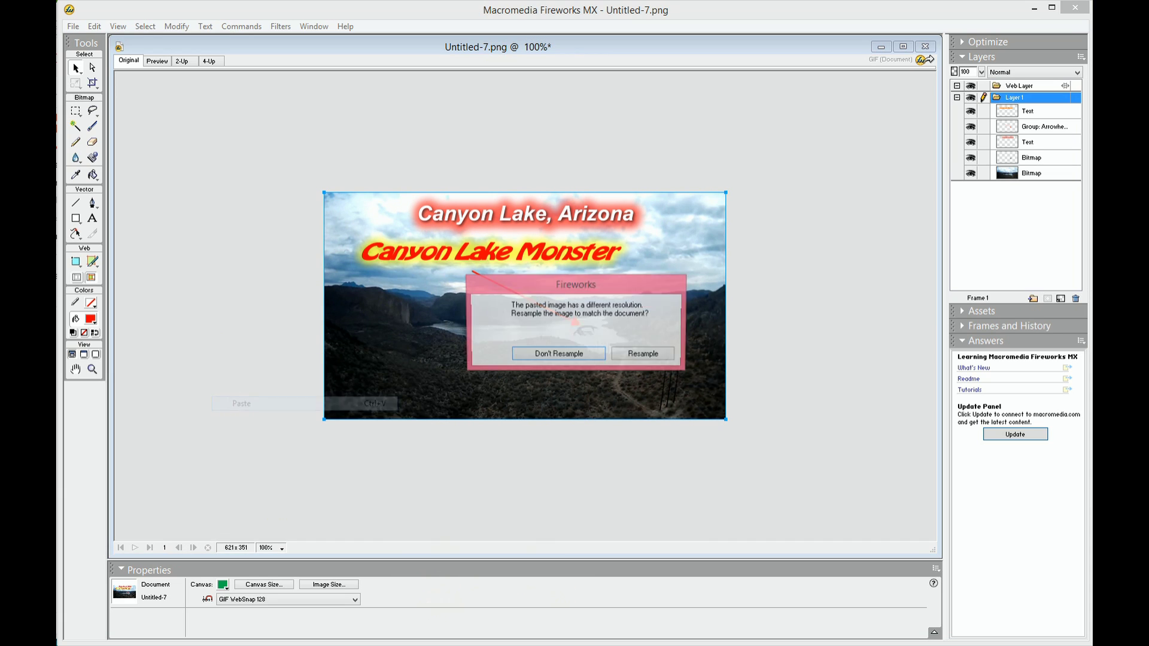
key("Return")
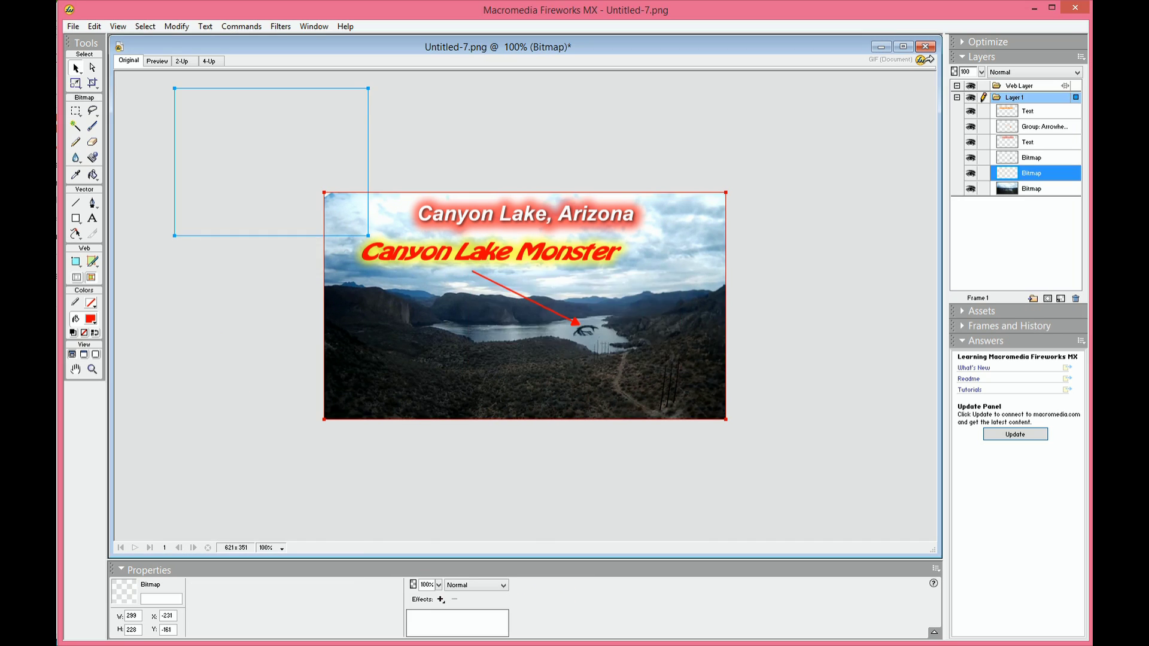
Scale the pasted arrow down to about 95 × 72 and place it just left of the monster at about X 277, Y 178
left_click_drag(271, 161, 445, 327)
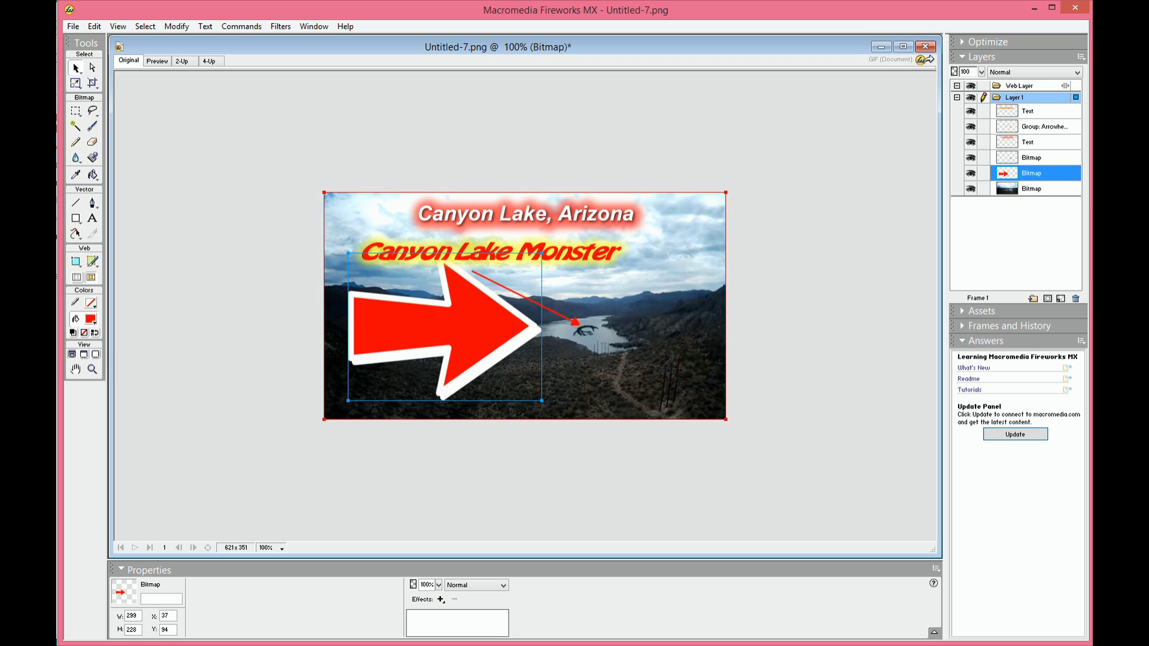
left_click_drag(541, 401, 533, 330)
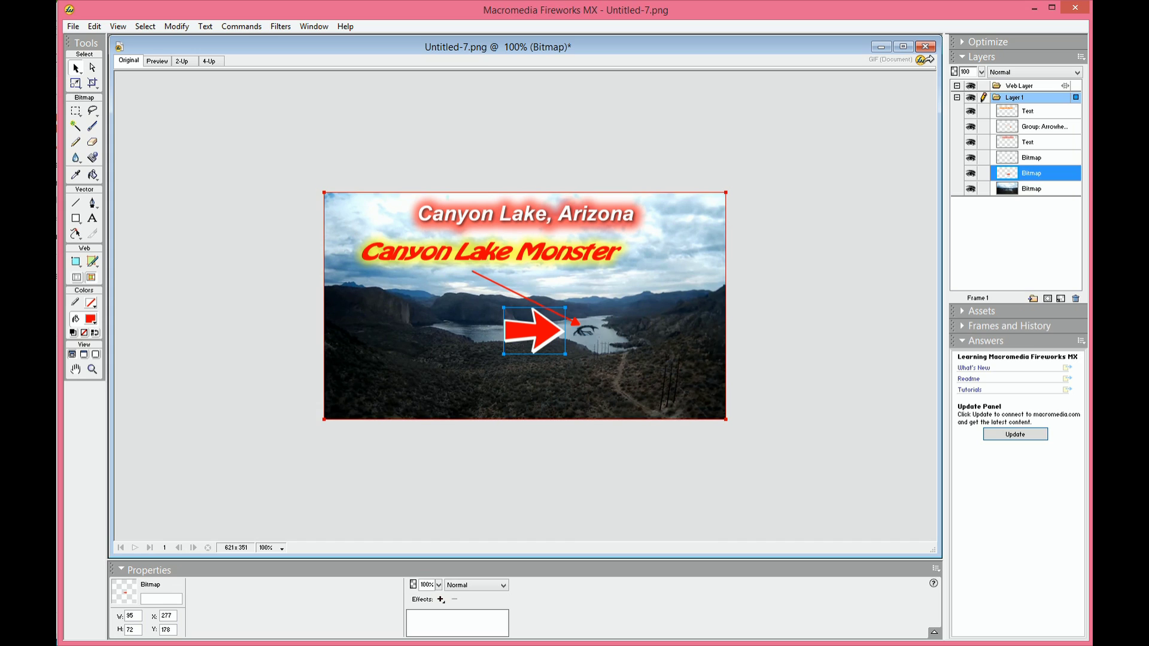
Delete the thin red line arrow and nudge the block arrow left to X 273, Y 178
left_click(526, 298)
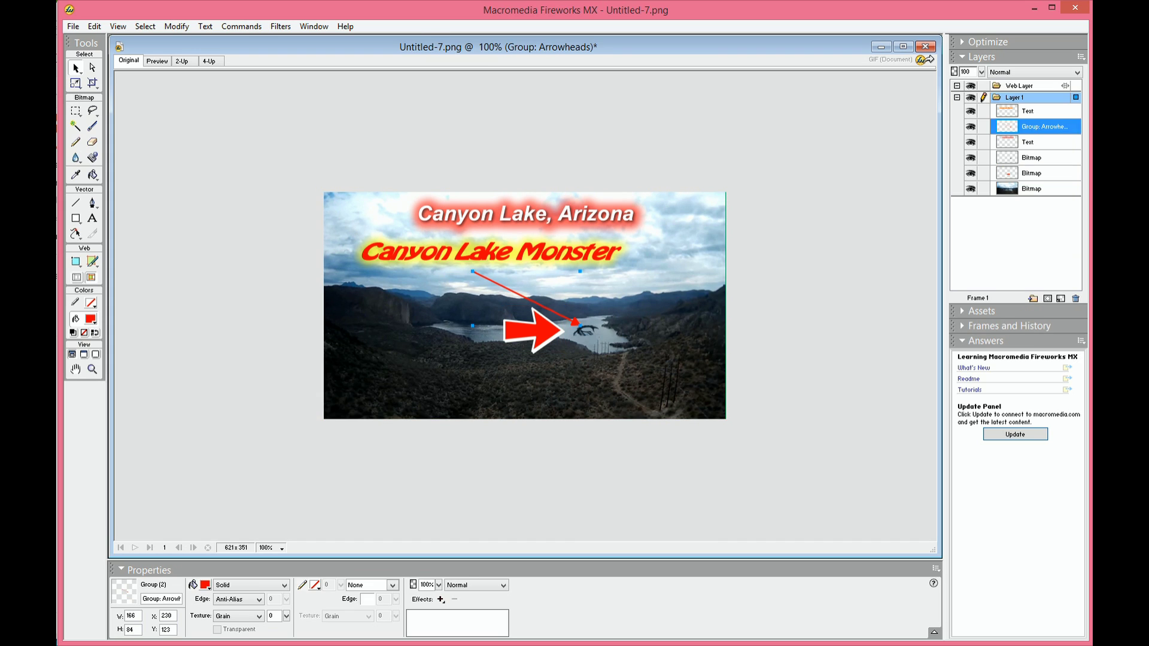
key("Delete")
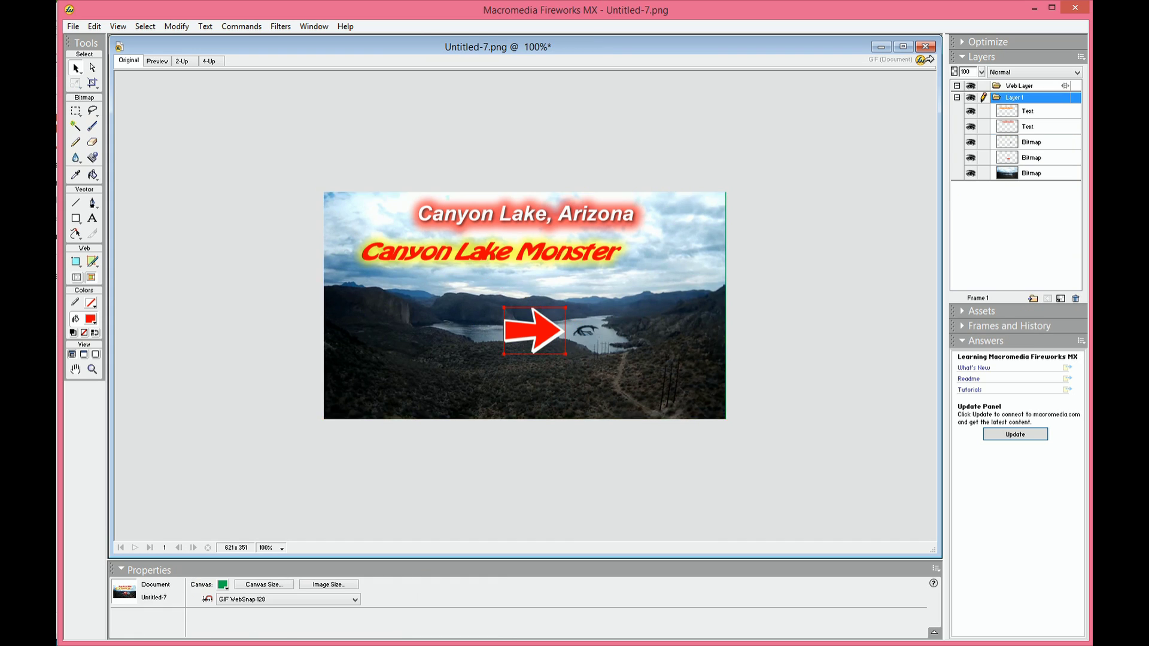
left_click(532, 331)
mouse_move(533, 330)
left_mouse_down()
mouse_move(514, 330)
mouse_move(539, 338)
mouse_move(530, 331)
left_mouse_up()
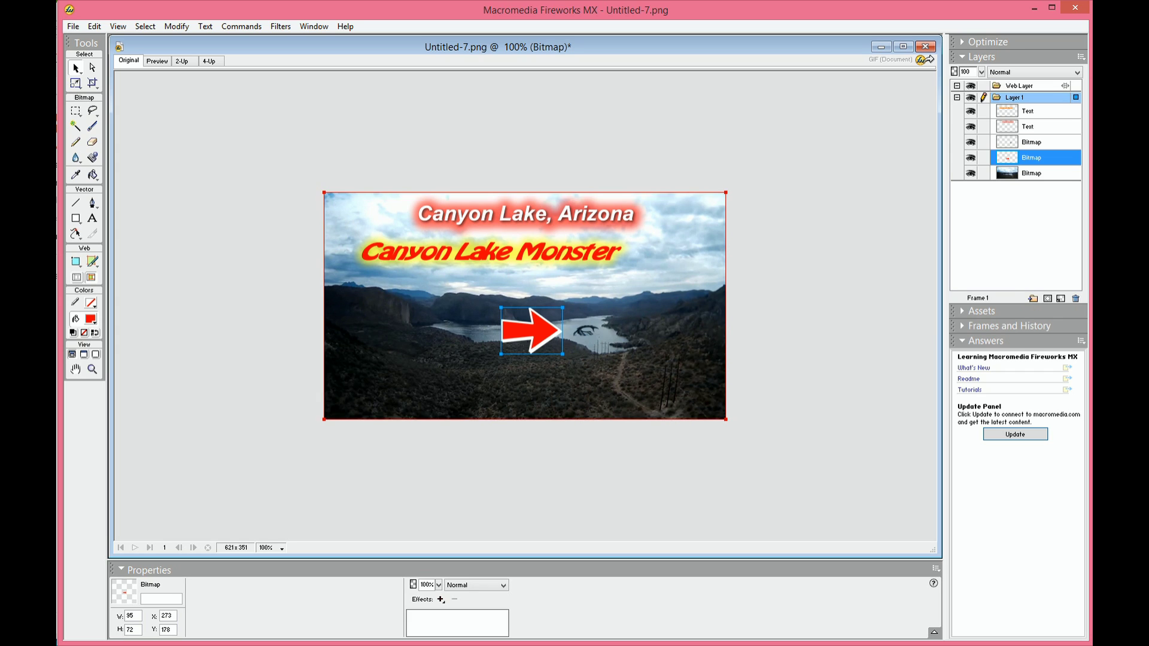
Rotate the block arrow counterclockwise with Free Transform so that it points up and to the right
left_click(176, 26)
key("Down")
key("Down")
key("Down")
key("Down")
key("Down")
key("Down")
key("Down")
key("Down")
key("Down")
key("Down")
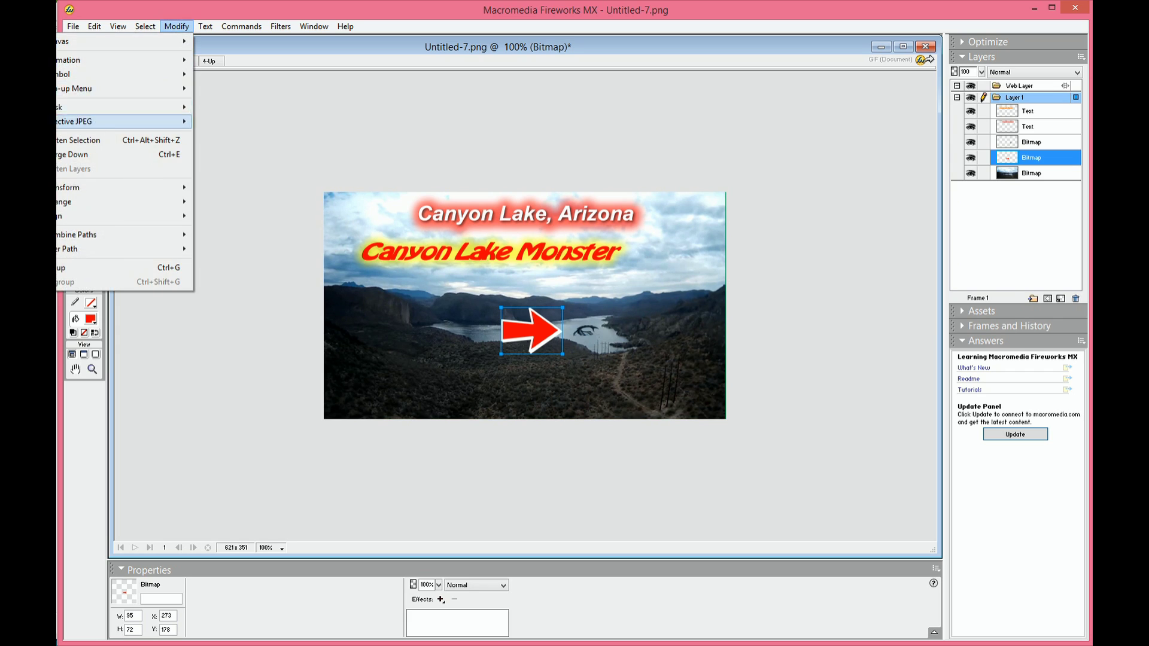
key("Right")
key("Return")
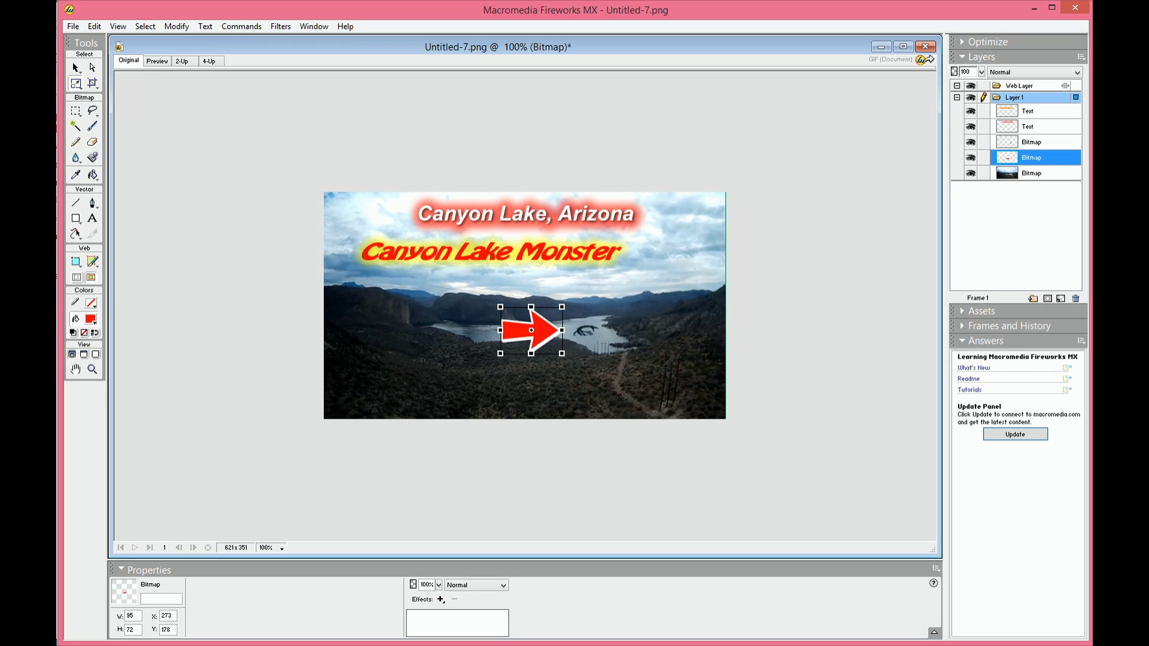
left_click_drag(568, 301, 549, 297)
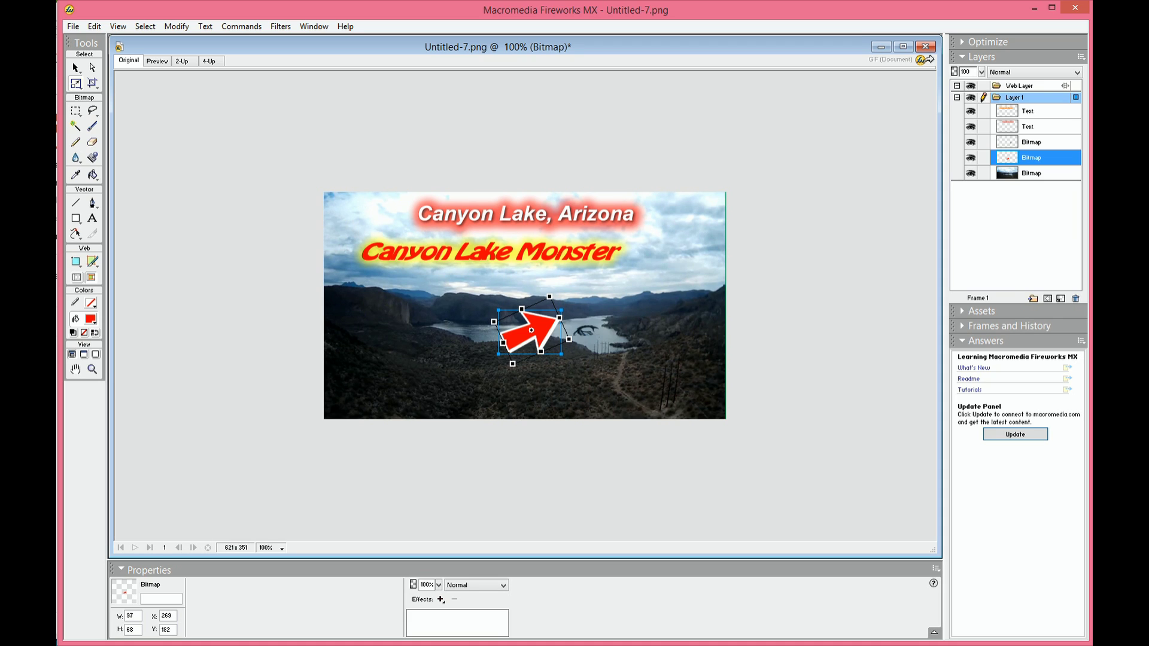
Move the rotated arrow down so its tip sits just below and left of the monster, and deselect it
left_click(75, 68)
left_click_drag(530, 332, 535, 354)
key("ctrl+d")
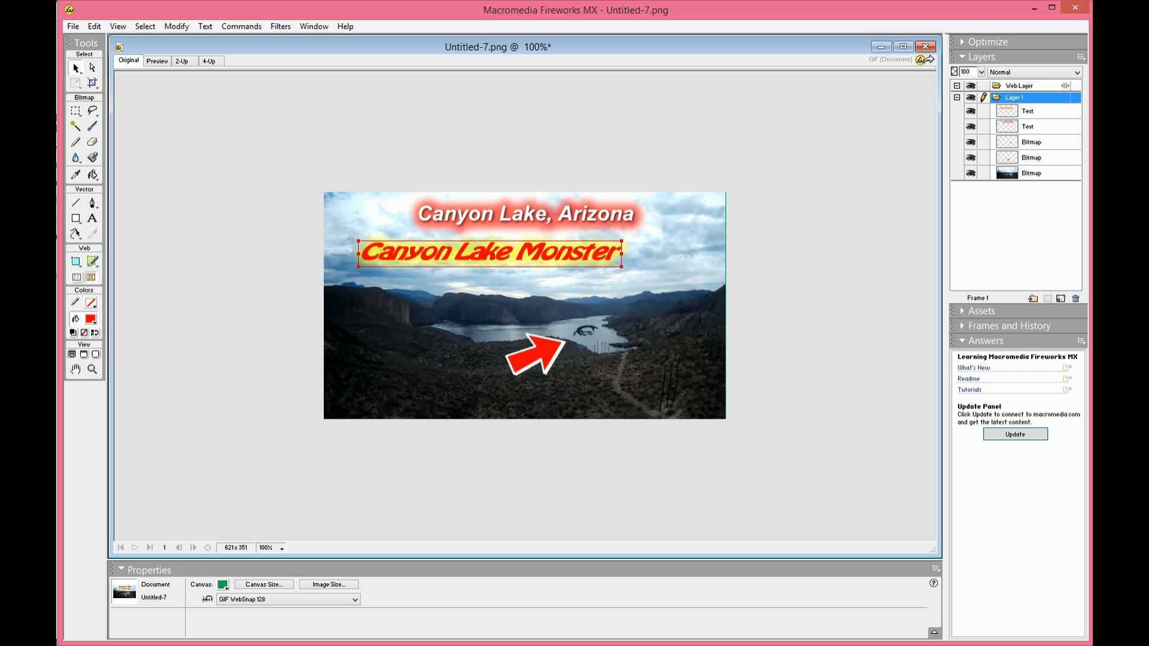
Move the "Canyon Lake Monster" label to the bottom of the picture, beneath the arrow, and deselect it
left_click(489, 253)
left_click_drag(490, 253, 476, 393)
left_click(501, 469)
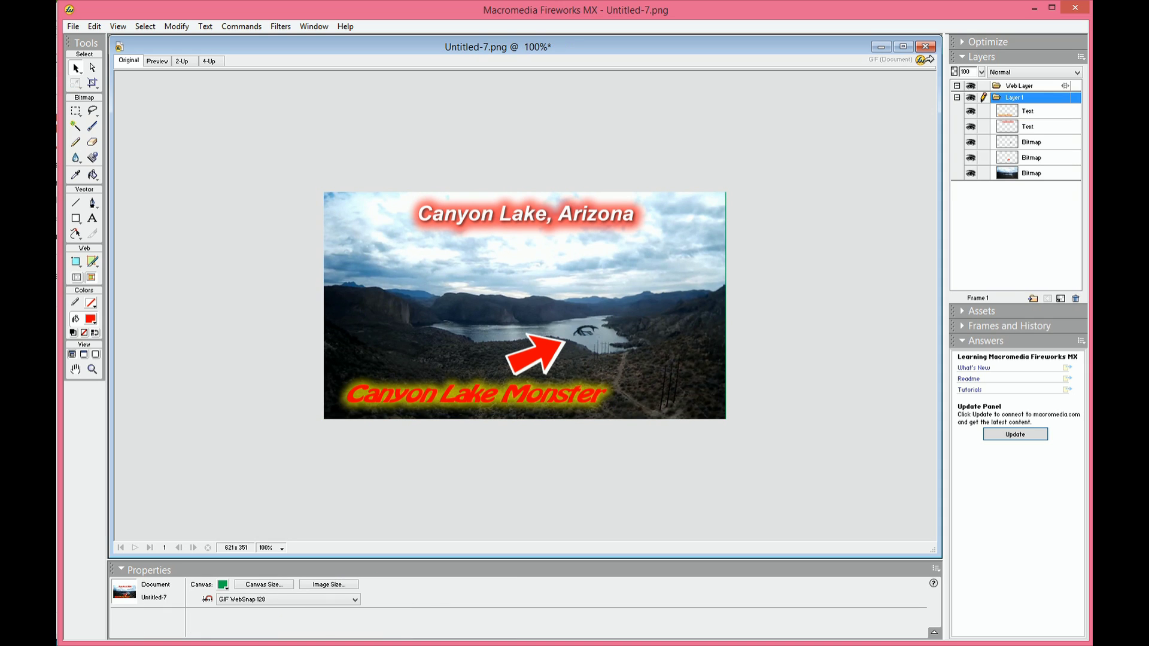
Set the export format to JPEG in the Export Preview and proceed to choosing the export destination
left_click(73, 26)
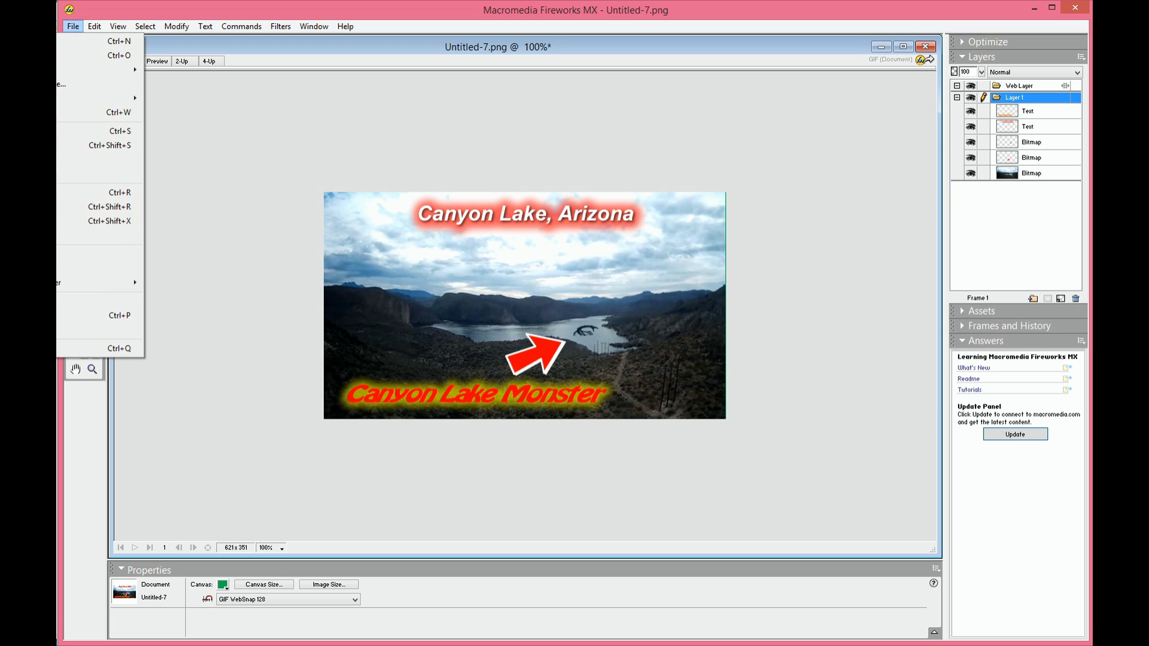
left_click(99, 221)
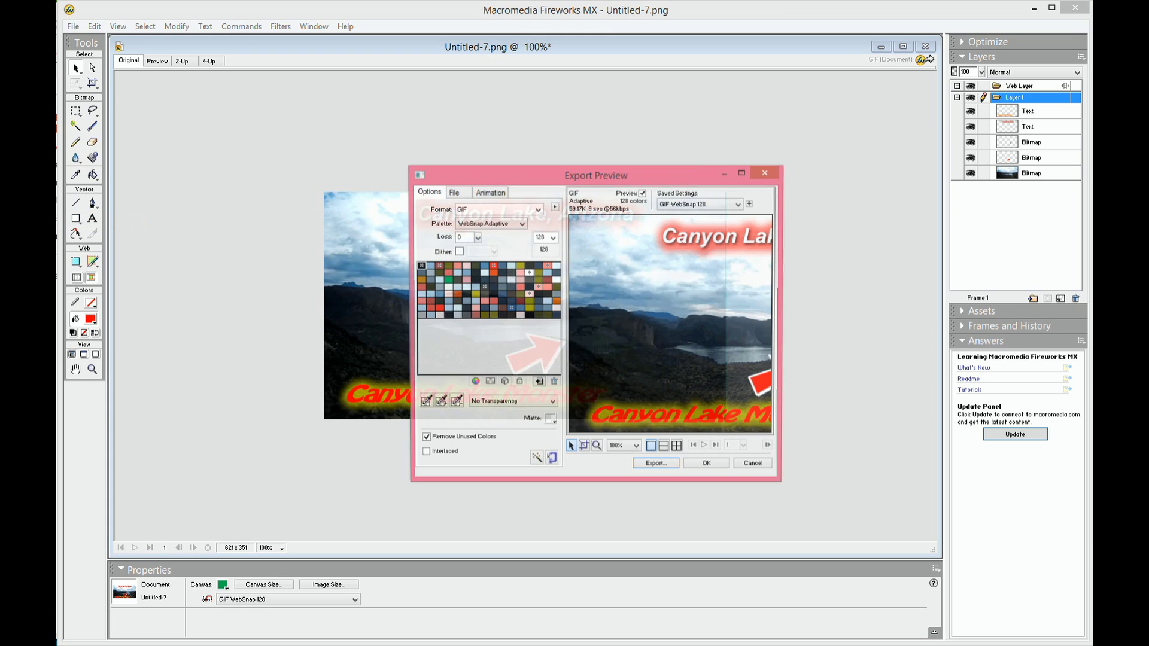
left_click(536, 209)
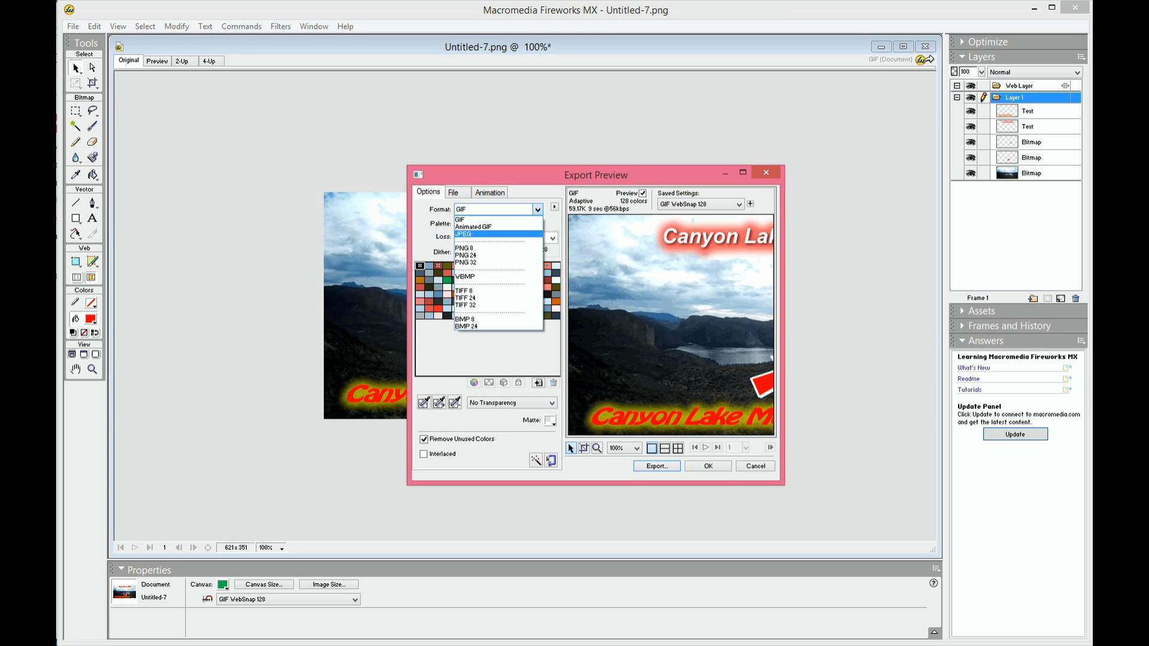
left_click(490, 234)
left_click(656, 466)
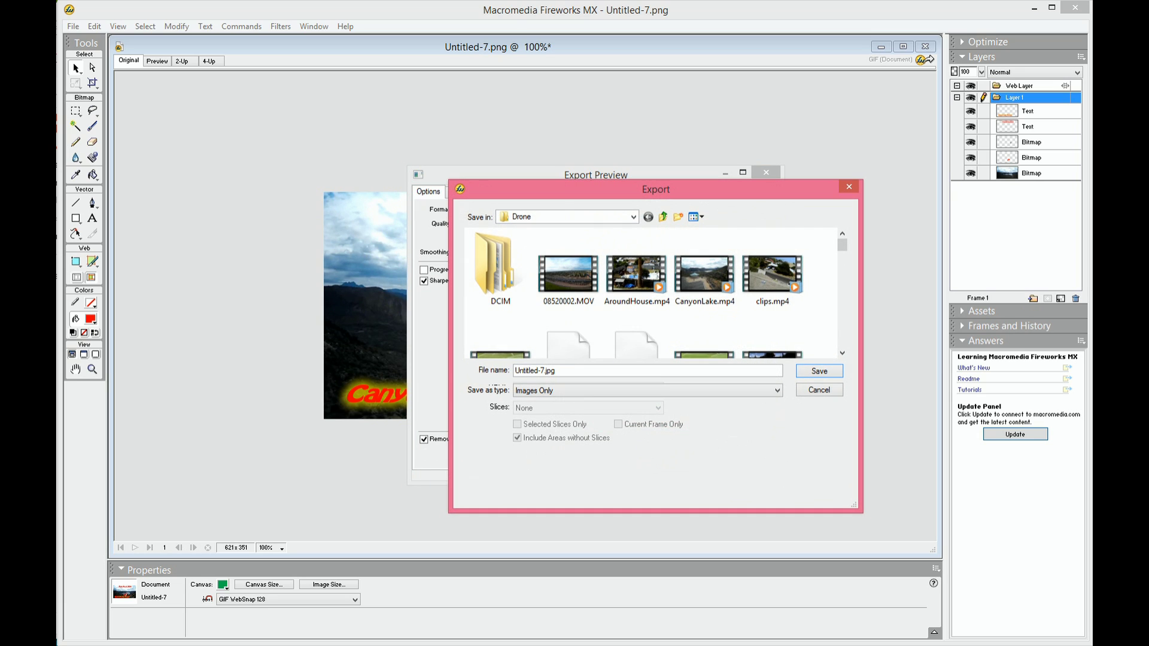
Set the export location to the subfolder of C:\Client Sites\TPNN that holds redarrow.png
left_click(663, 217)
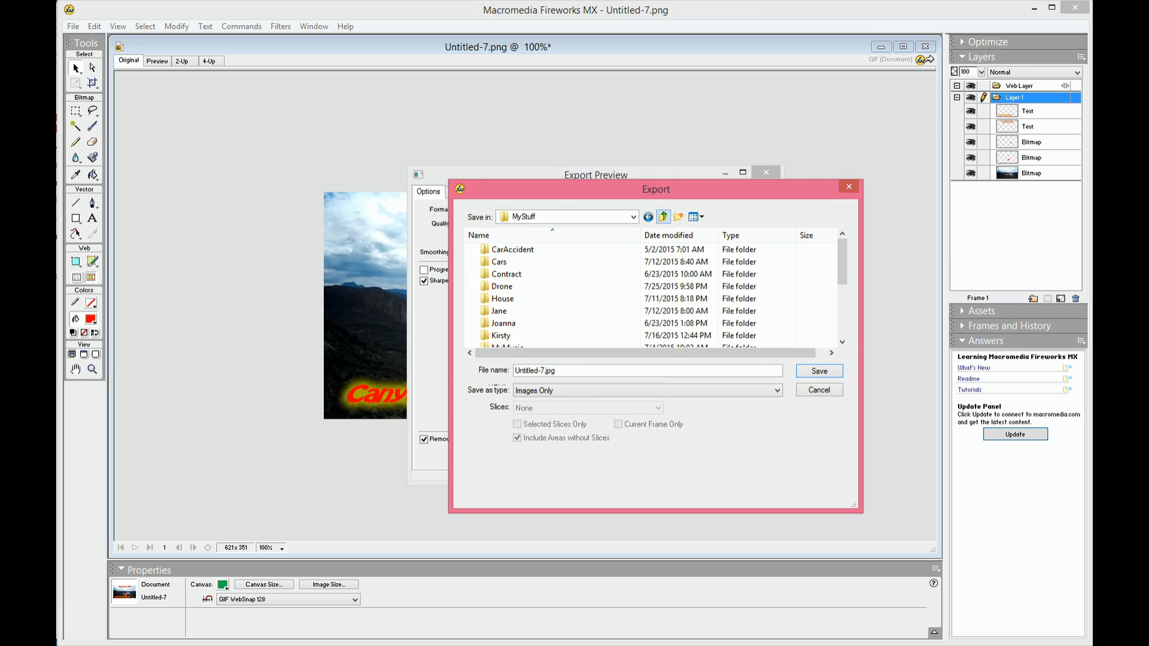
key("BackSpace")
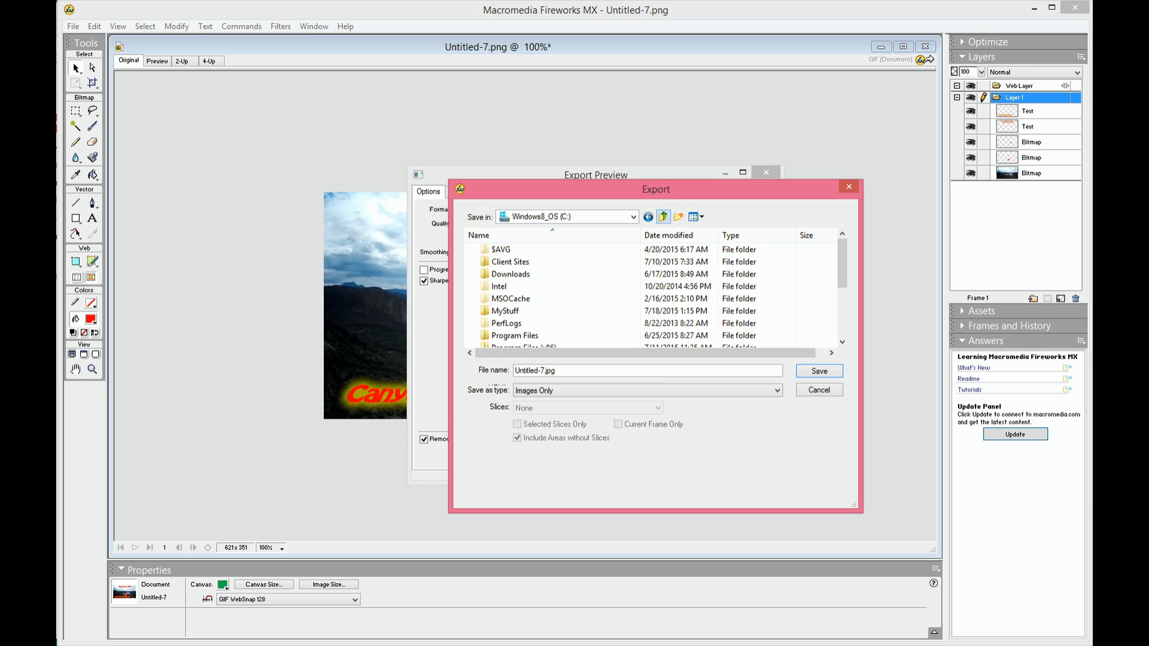
double_click(510, 262)
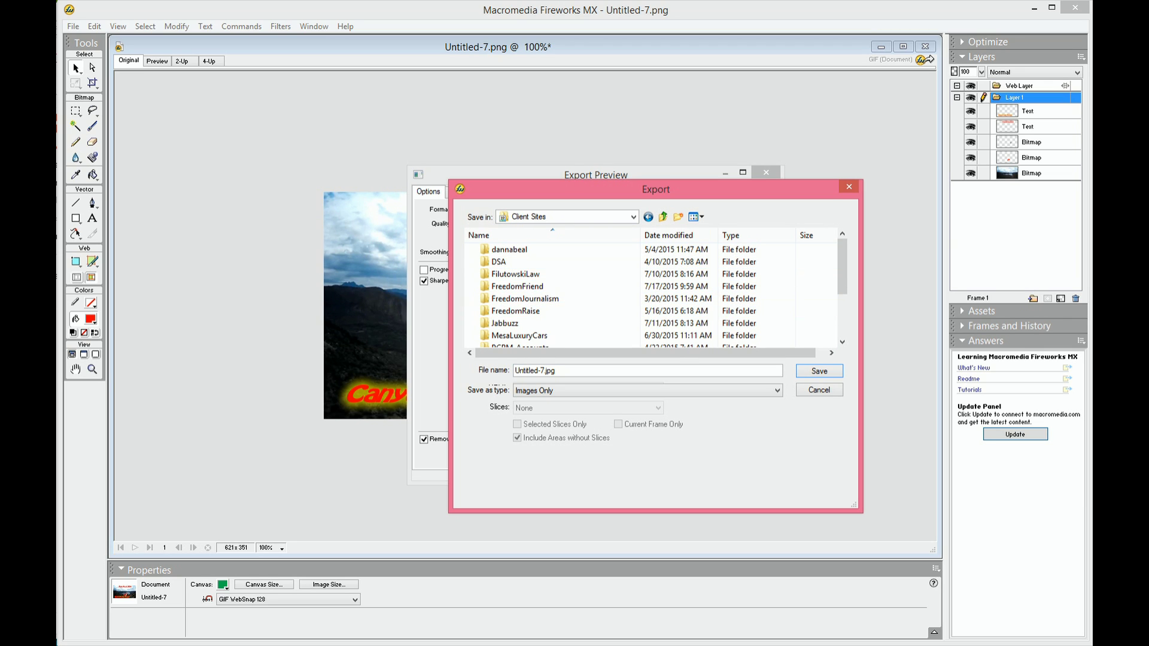
left_click_drag(841, 266, 841, 300)
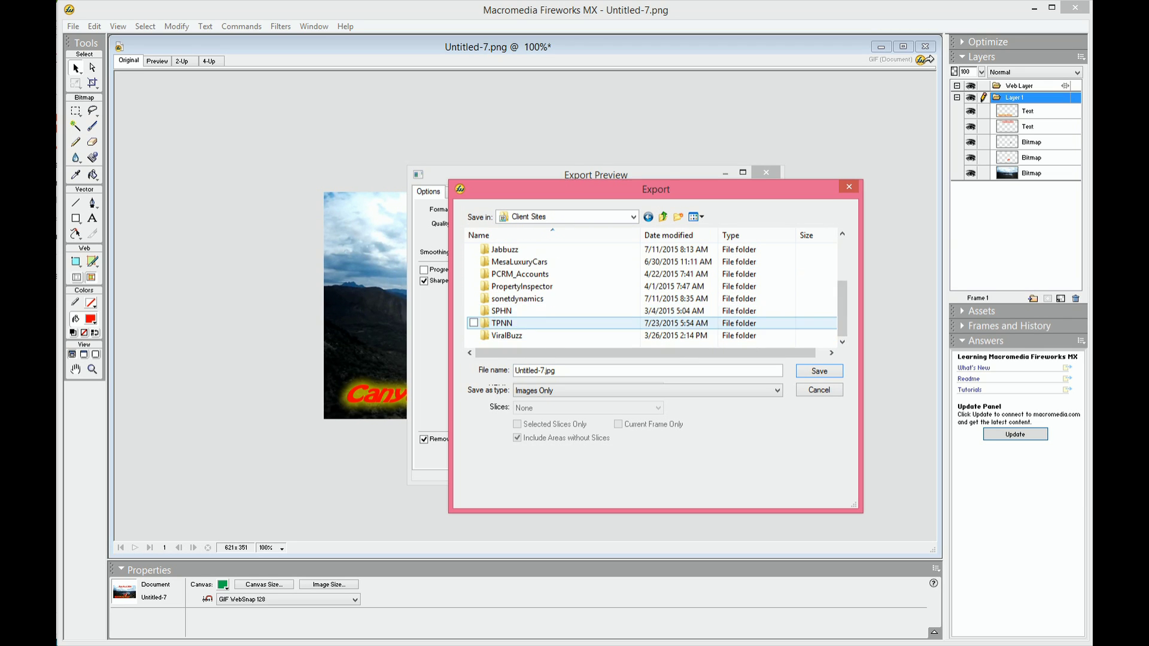
double_click(501, 323)
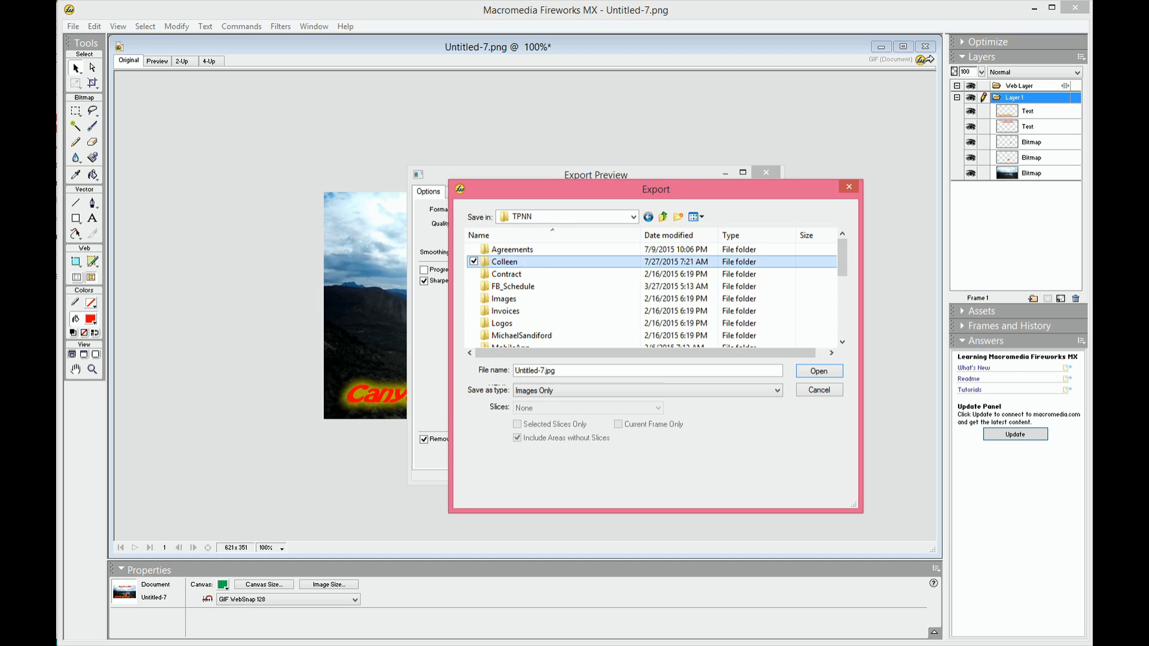
double_click(504, 262)
Name the exported image CanyonLakeMonster.jpg and save it
left_click_drag(545, 371, 514, 370)
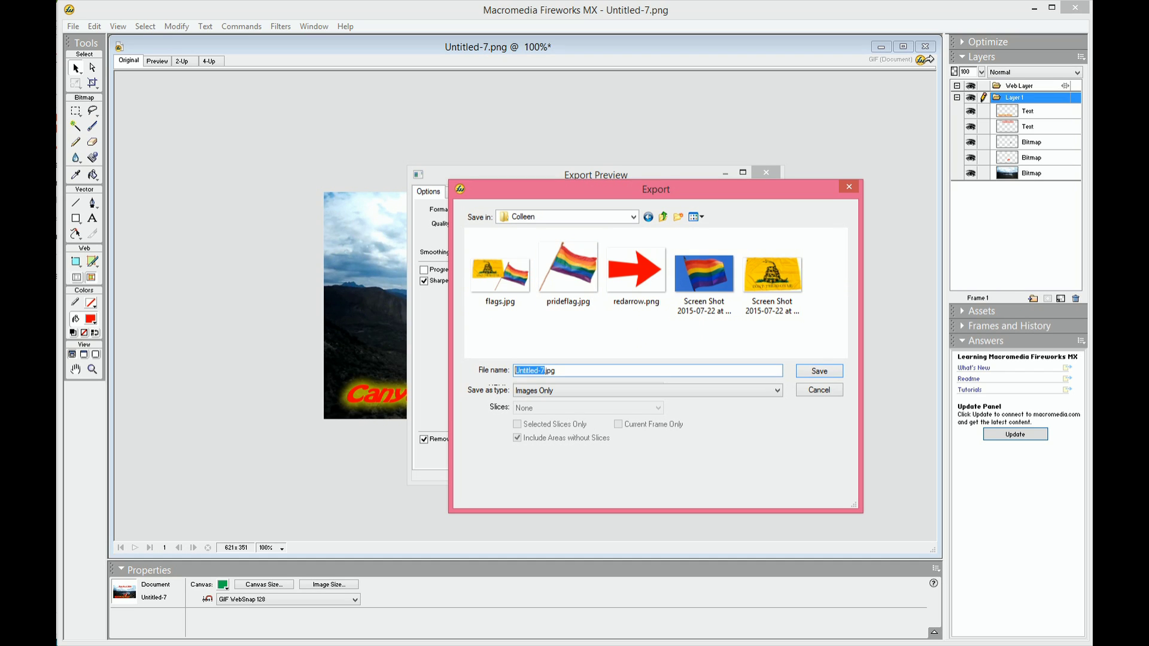
type("CanyonLakeMonster")
key("Return")
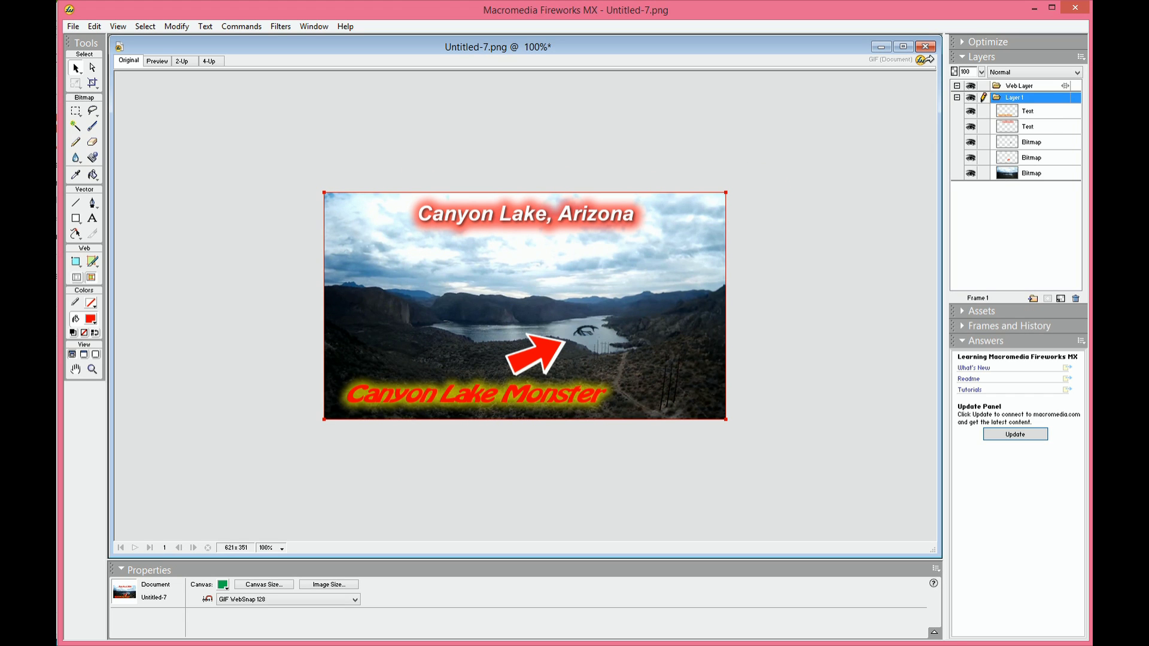